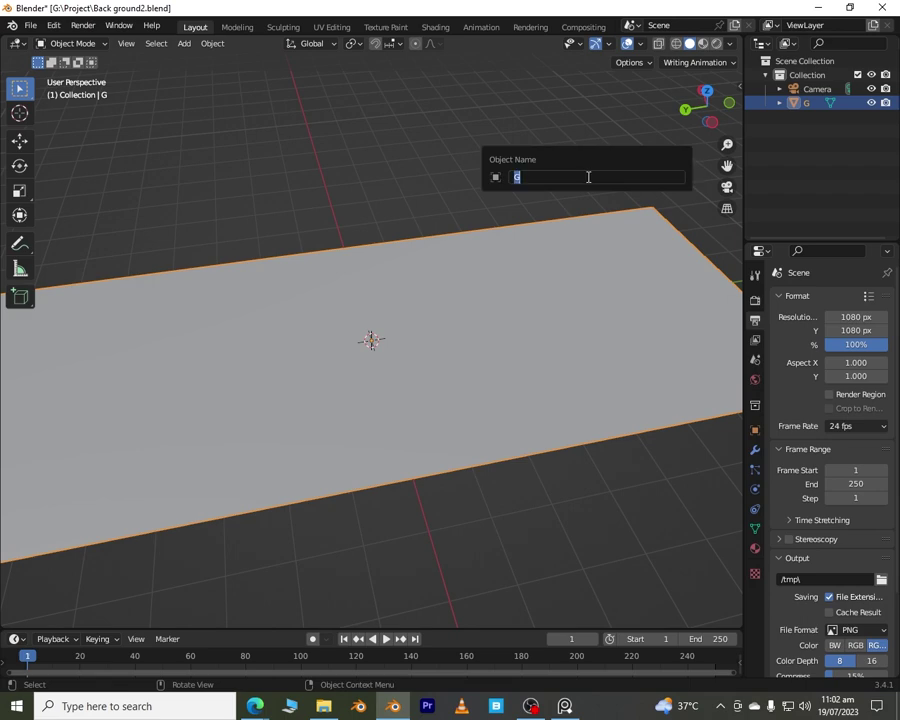
Step: Rename the plane object as Ground
type("Ground")
key("Return")
scroll(587, 181, "down", 1)
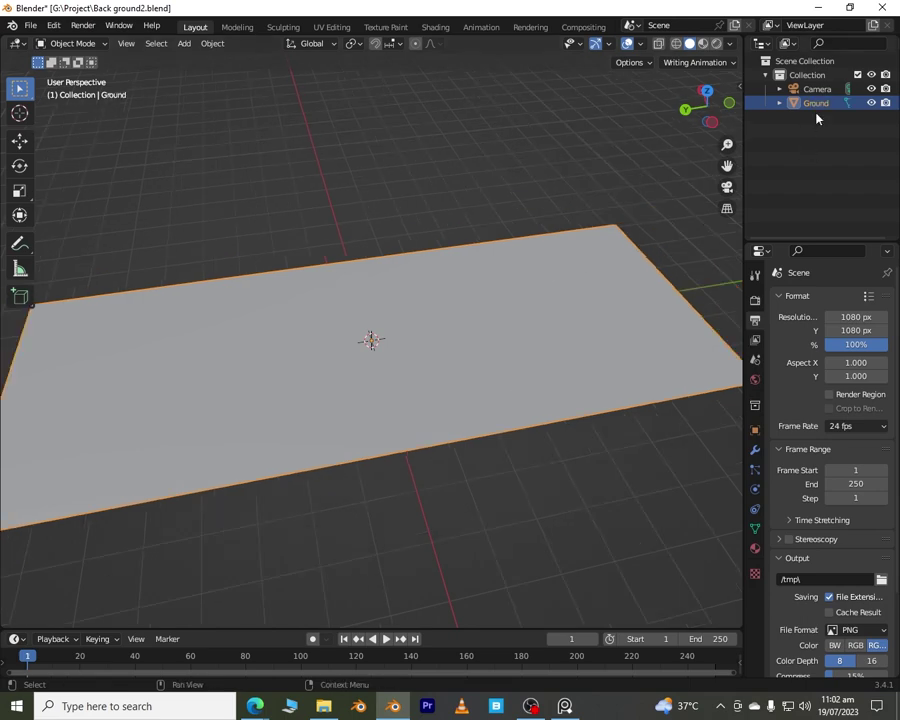
Step: In the left side view, rotate the camera to look horizontally along the ground and move it toward the negative Y end, slightly above the plane
left_click(458, 272)
key("ctrl+KP_3")
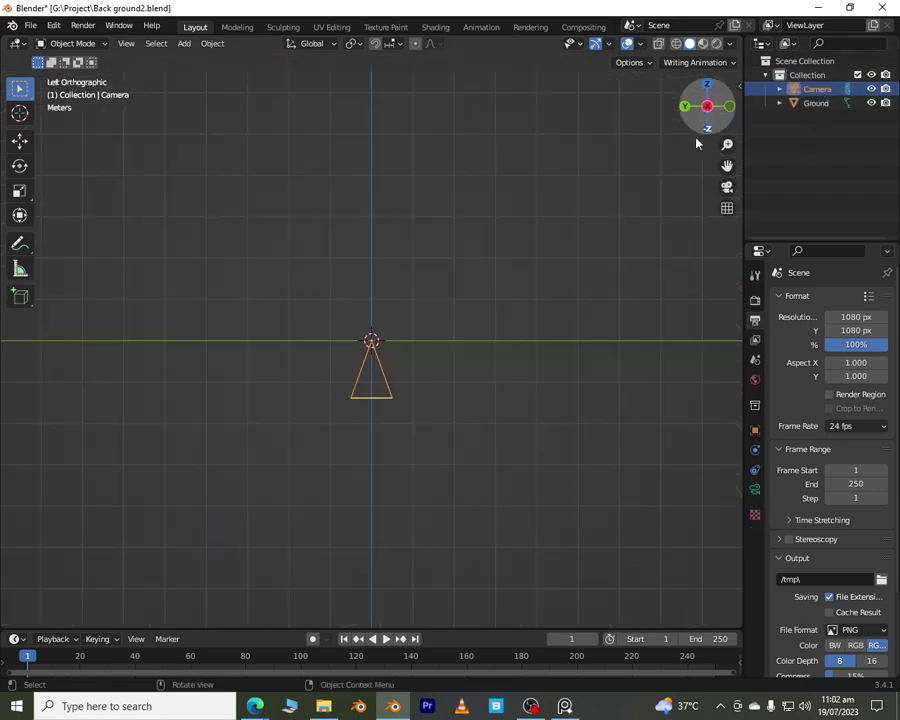
key("r")
left_click(419, 472)
scroll(440, 450, "up", 1)
middle_click_drag(497, 395, 476, 420)
left_click(707, 115)
key("g")
left_click(708, 348)
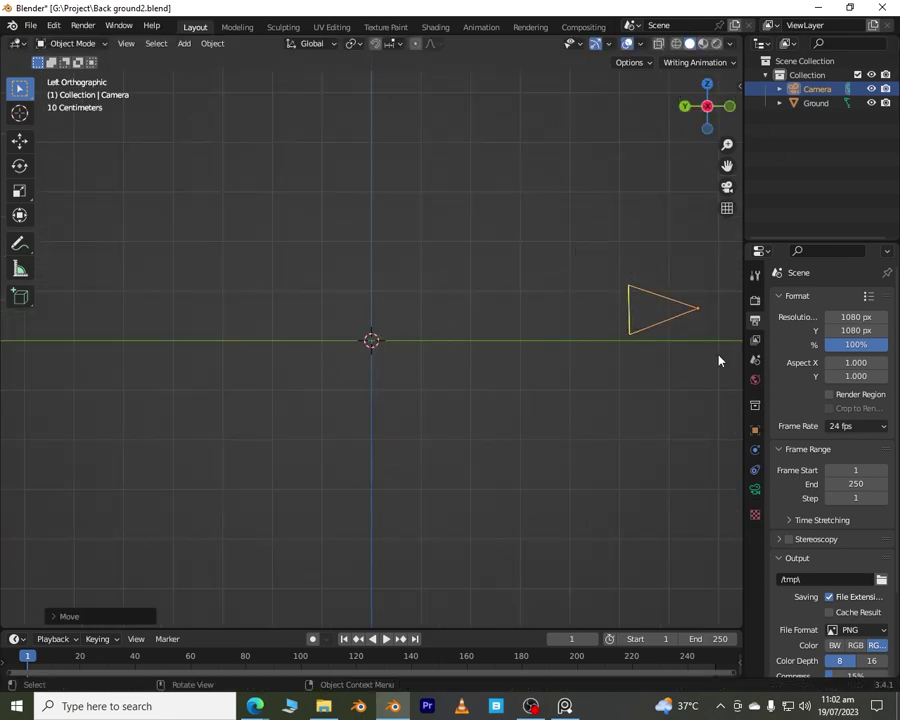
Step: Tilt the camera about 1 degree and move it farther out along the ground, checking the framing in camera view
key("KP_0")
scroll(629, 430, "down", 3)
middle_click_drag(504, 434, 552, 508)
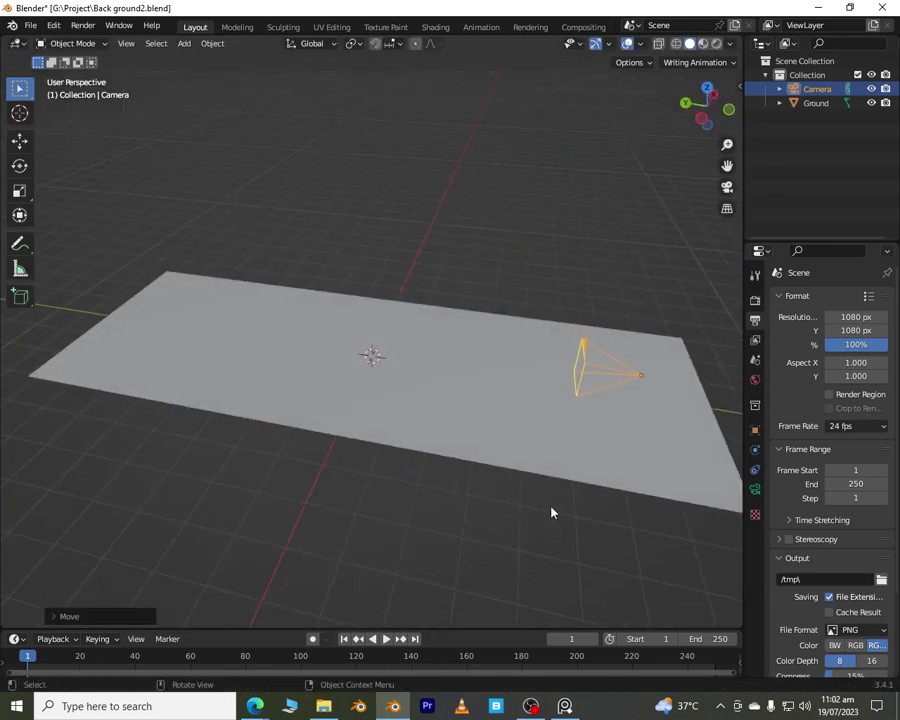
key("ctrl+KP_3")
scroll(692, 372, "up", 2)
key("r")
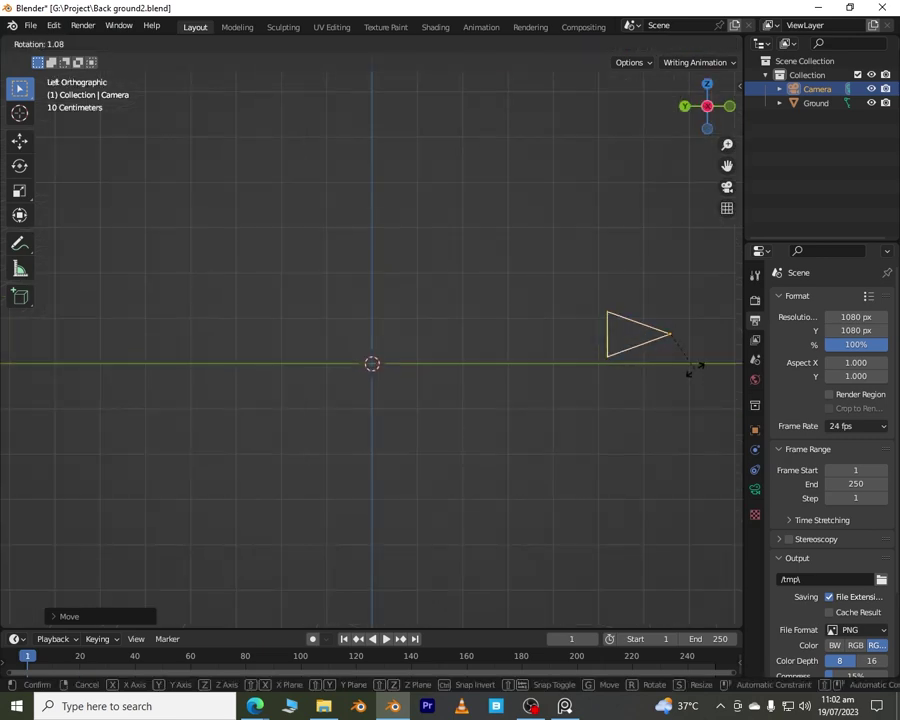
left_click(694, 368)
key("g")
left_click(731, 371)
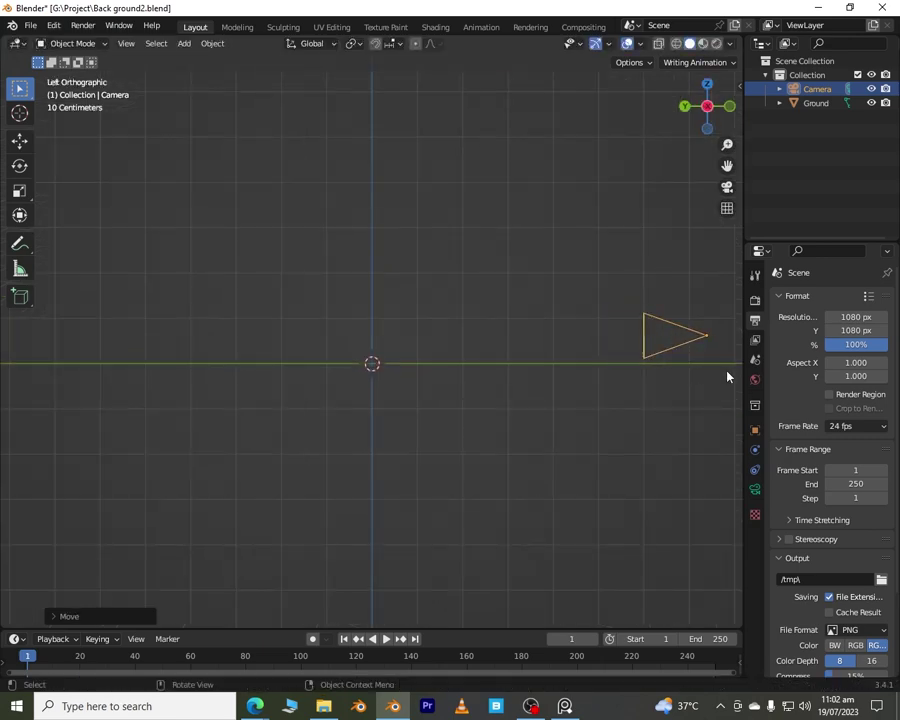
key("KP_0")
scroll(556, 406, "up", 2)
Step: Add a plane mesh at the centre of the ground and scale it up about six times
middle_click_drag(556, 406, 418, 266)
scroll(418, 266, "down", 5)
left_click(380, 347)
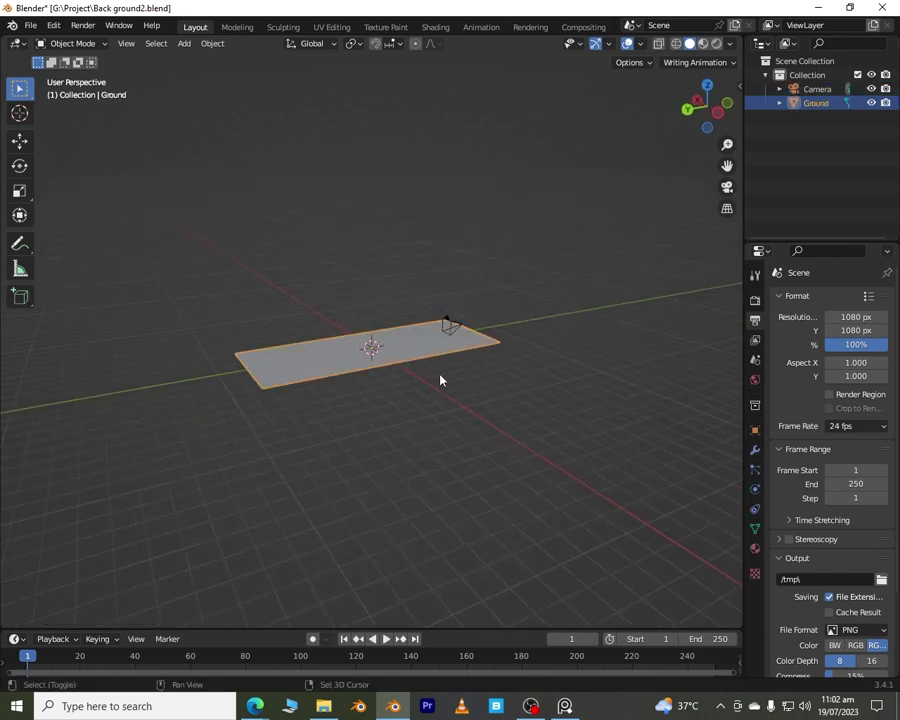
key("shift+a")
mouse_move(400, 153)
left_click(495, 157)
key("s")
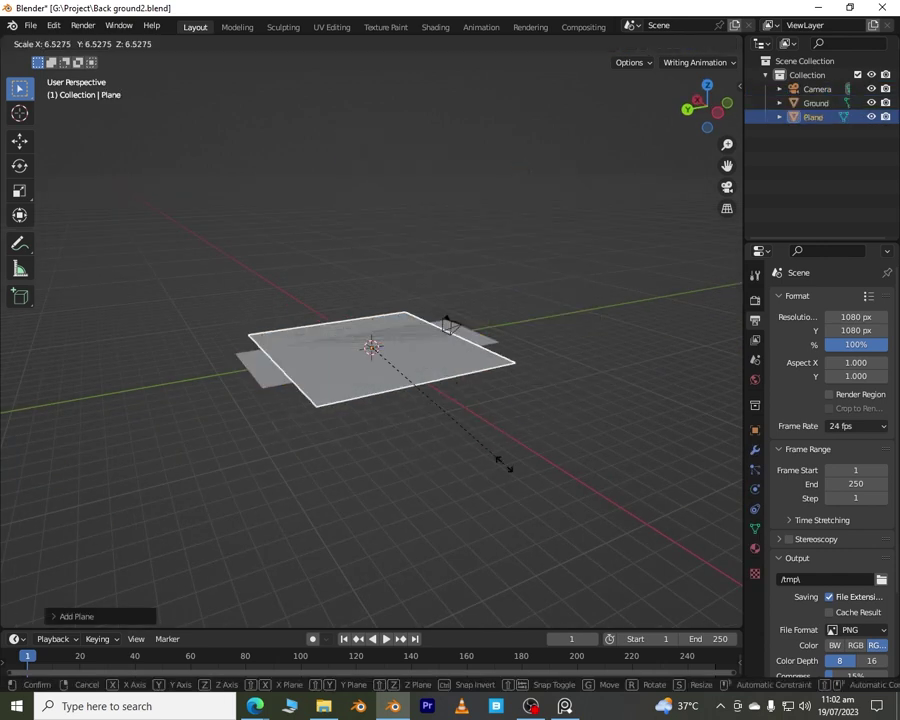
left_click(490, 456)
Step: Rotate the new plane 90 degrees about X and move it along Y to the end of the ground opposite the camera
type("rx90")
key("Return")
key("g")
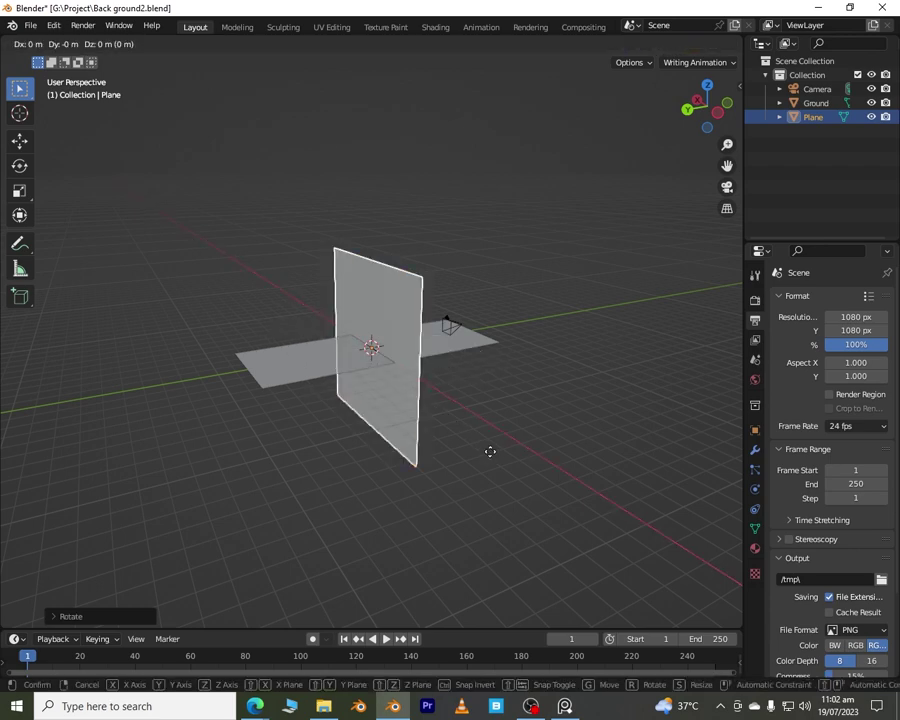
key("y")
left_click(369, 471)
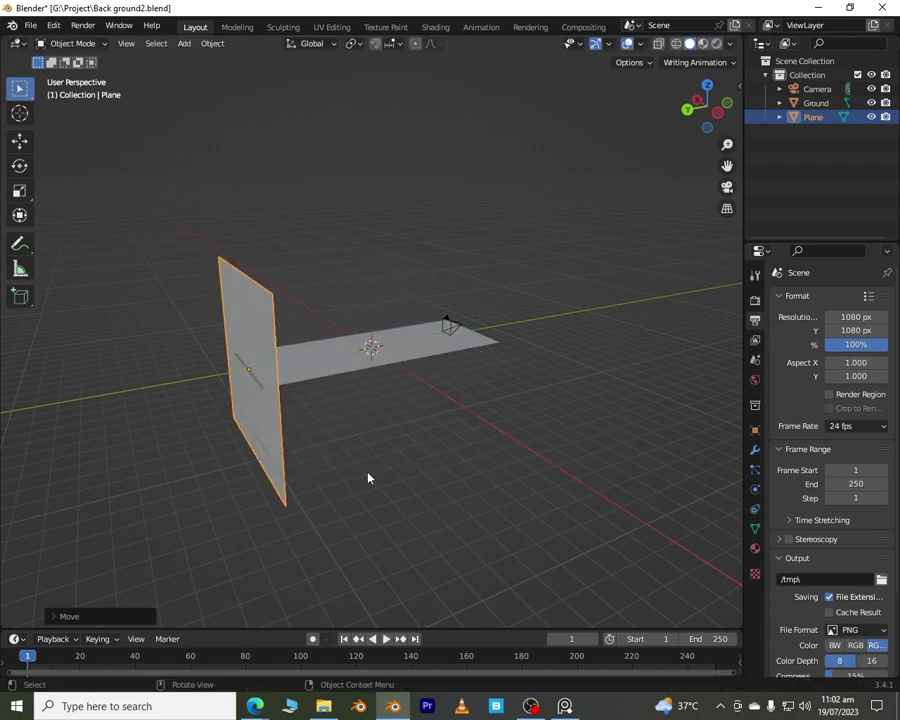
Step: In camera view, raise the backdrop plane along Z and enlarge it to cover the camera frame, then deselect everything
key("KP_0")
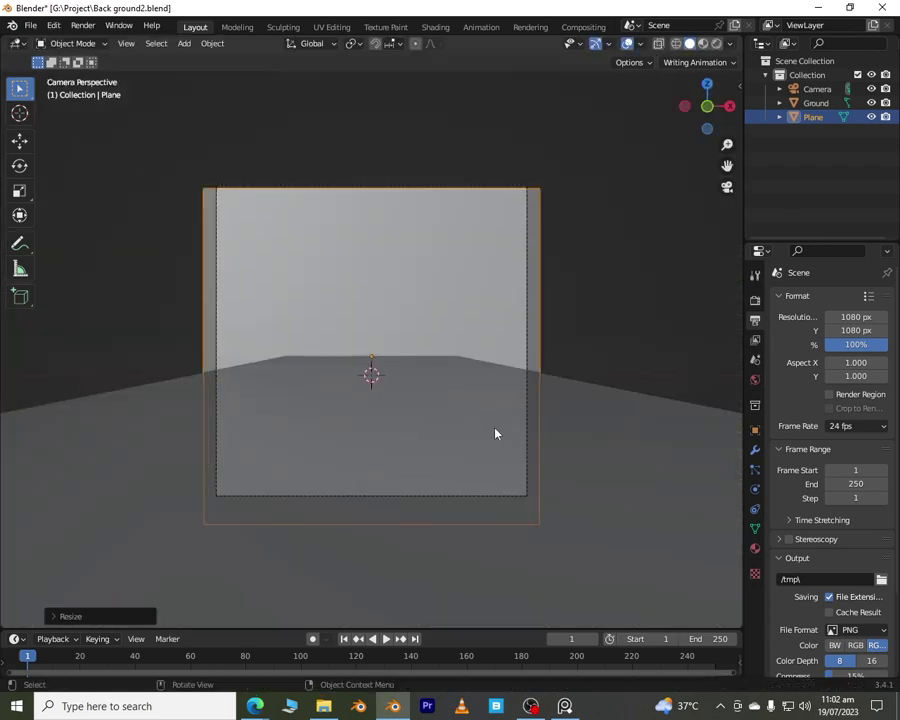
key("g")
key("z")
key("s")
left_click(591, 407)
key("alt+a")
Step: Save the file and add a cylinder mesh at the centre of the ground plane
middle_click_drag(425, 405, 585, 426)
scroll(478, 334, "down", 5)
key("shift+a")
mouse_move(478, 329)
key("Escape")
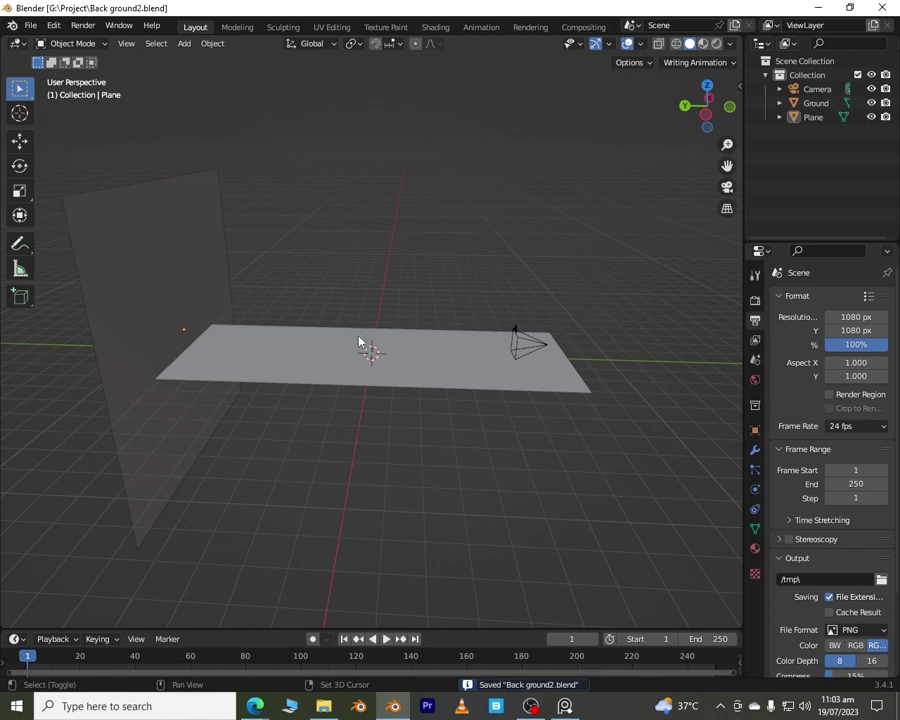
scroll(405, 342, "up", 2)
key("shift+a")
mouse_move(556, 376)
left_click(615, 441)
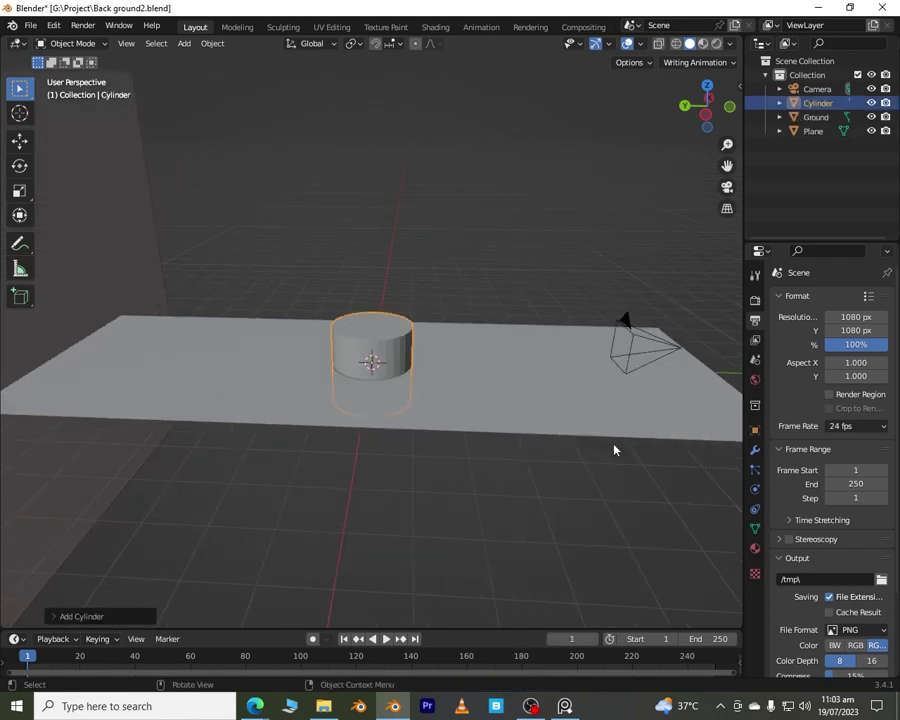
Step: In camera view, flatten the cylinder along Z into a thin disc and raise it slightly along Z
key("KP_0")
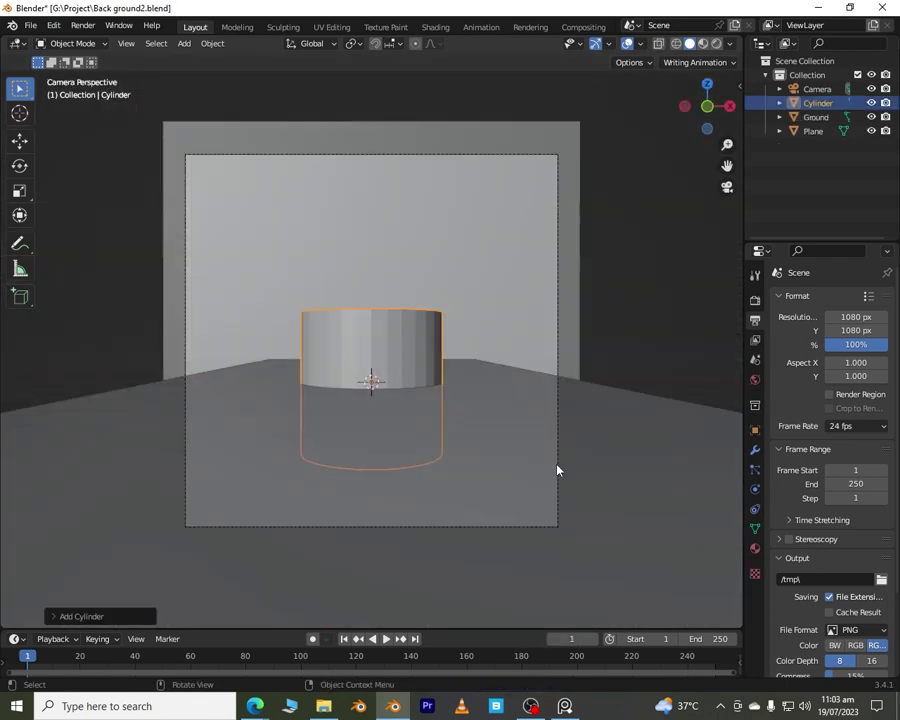
key("s")
key("z")
left_click(392, 366)
key("g")
key("z")
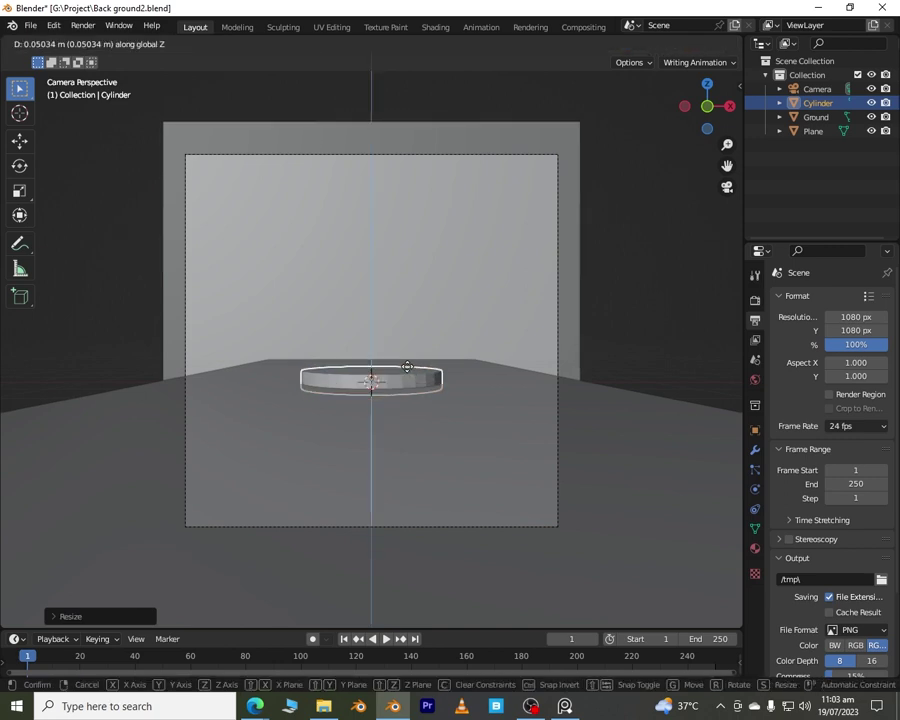
left_click(406, 361)
Step: Move the disc about 3 m toward the camera along Y, thin it along Z and scale it to about 0.78
key("g")
key("y")
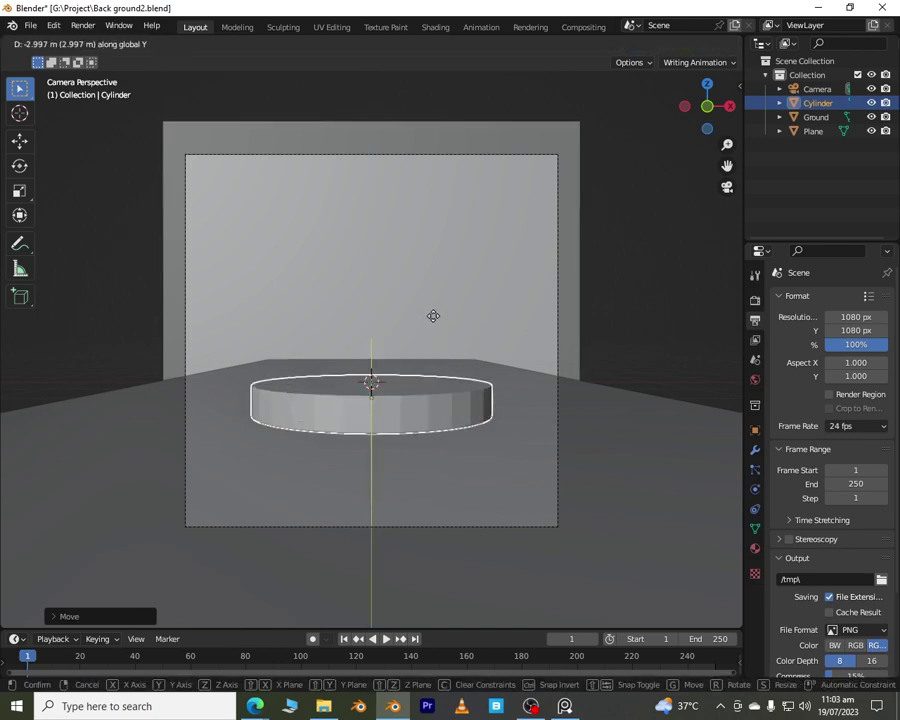
left_click(432, 305)
key("s")
key("z")
left_click(551, 450)
key("s")
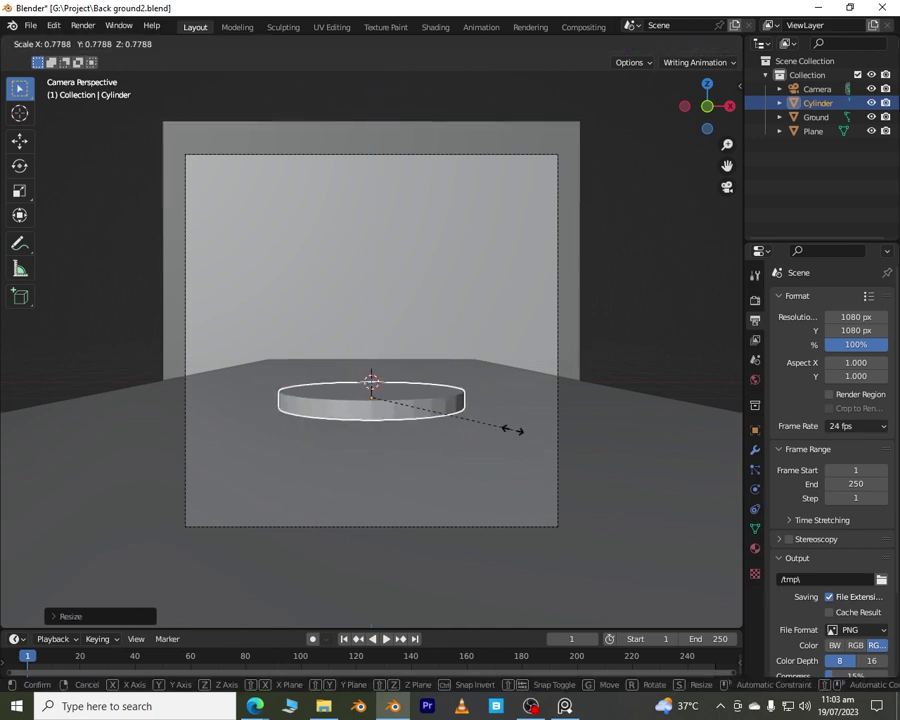
left_click(518, 428)
Step: Adjust the disc's thickness along Z and fine-tune its height on the ground plane
middle_click_drag(518, 428, 546, 446)
key("s")
key("z")
left_click(546, 462)
key("g")
key("z")
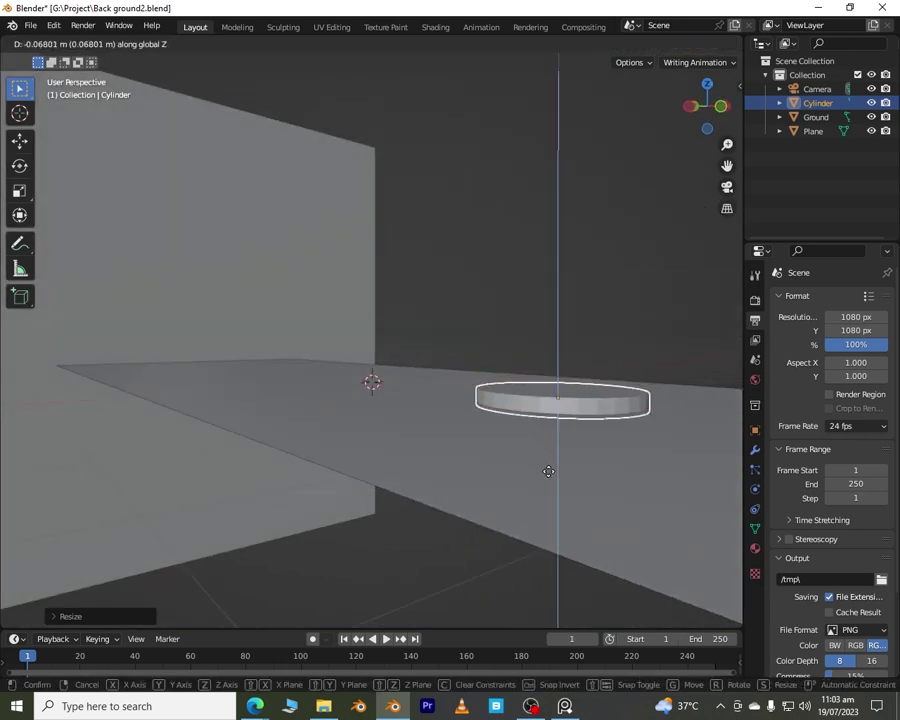
left_click(548, 475)
Step: Apply the disc's object transform and add a Subdivision Surface modifier with viewport level 2
left_click(755, 450)
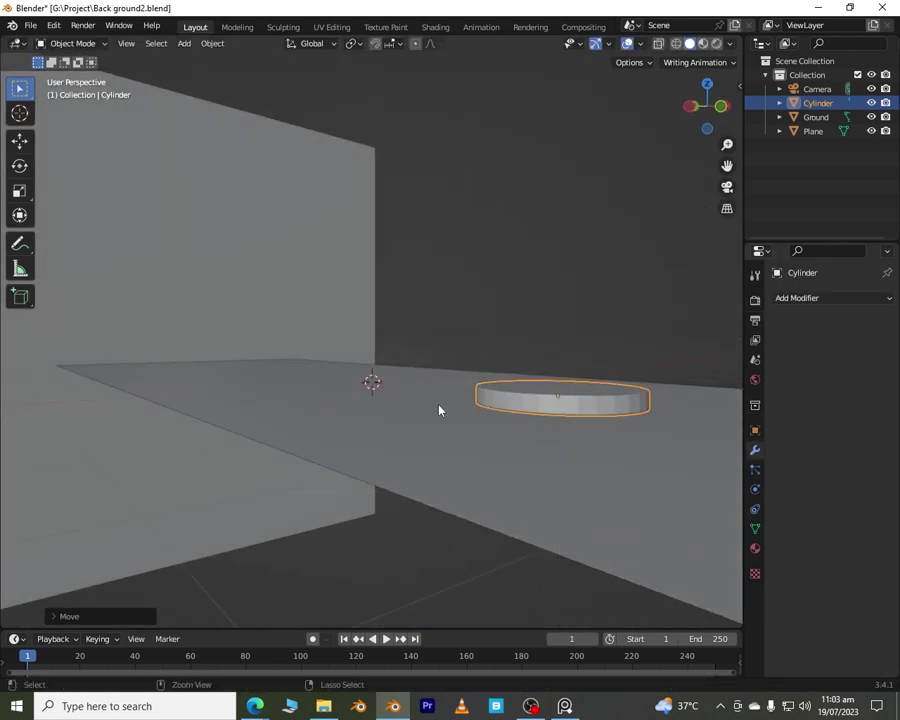
key("ctrl+a")
left_click(440, 432)
left_click(820, 298)
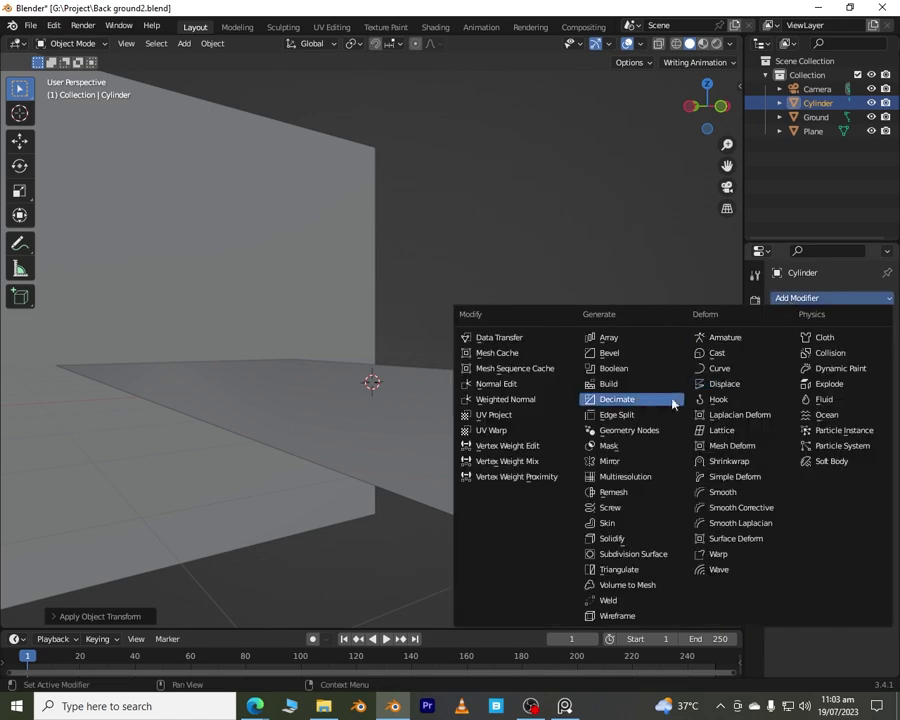
left_click(606, 556)
left_click(868, 360)
Step: In Edit Mode, select the disc's top and bottom faces and inset them slightly
key("Tab")
middle_click_drag(620, 435, 530, 448)
key("3")
left_click(478, 543)
middle_click_drag(477, 545, 515, 205)
left_click(515, 205, "shift")
middle_click_drag(531, 284, 579, 548)
key("i")
left_click(523, 479)
Step: Inset the disc's selected cap faces a second time by about 0.018 m
scroll(523, 479, "up", 4)
scroll(572, 462, "up", 2)
key("KP_Decimal")
scroll(592, 462, "up", 2)
middle_click_drag(592, 462, 627, 430)
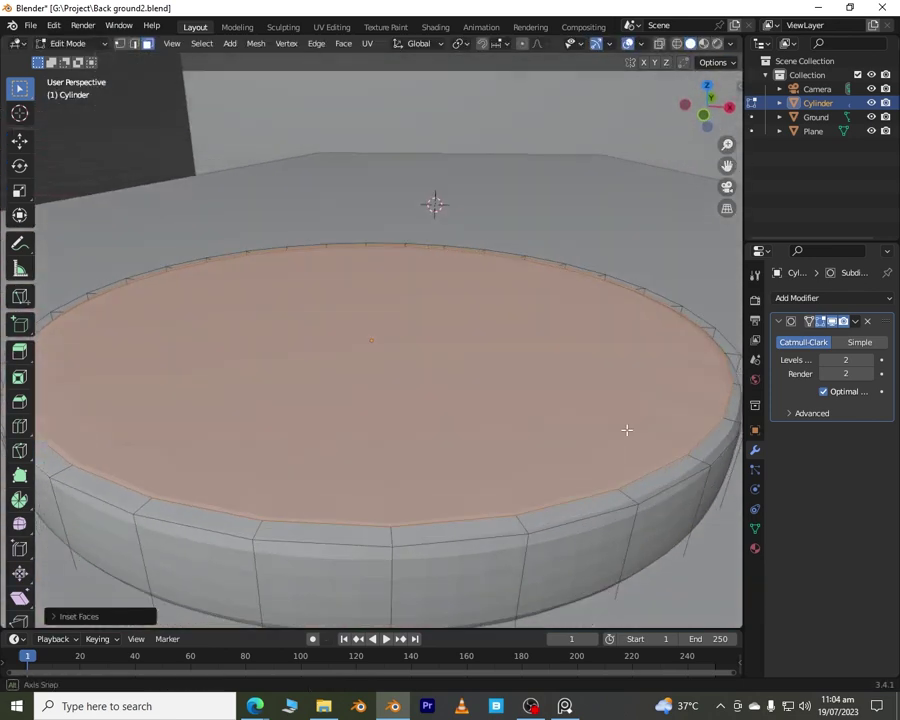
middle_click_drag(715, 490, 590, 490, "shift")
scroll(590, 490, "up", 1)
key("i")
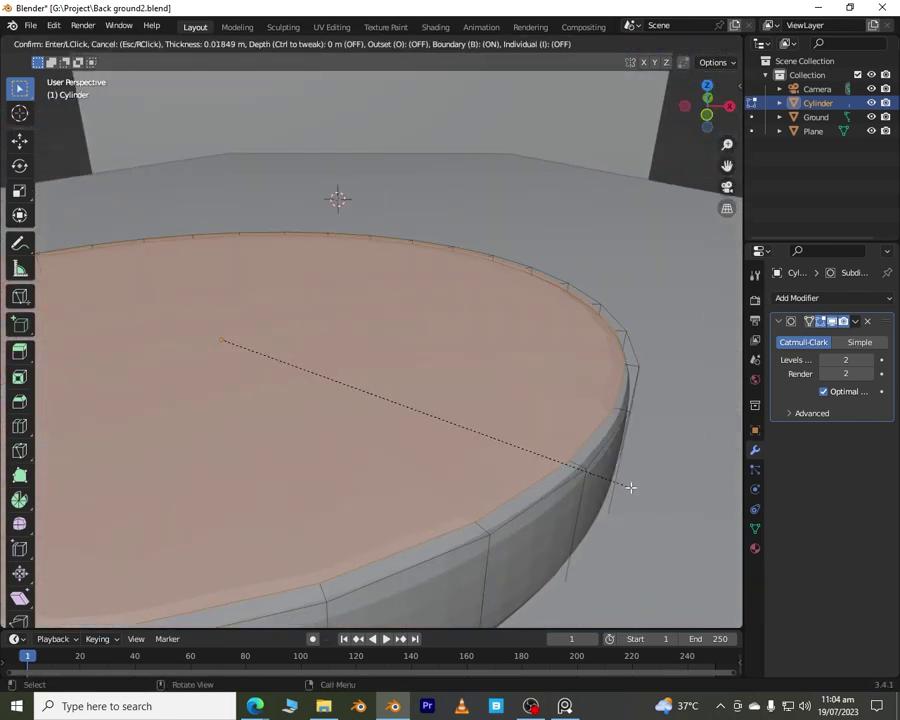
left_click(631, 486)
Step: Add two horizontal loop cuts around the disc's side and spread them apart along Z toward the rims
key("ctrl+r")
scroll(559, 543, "up", 1)
left_click(559, 543)
key("s")
key("z")
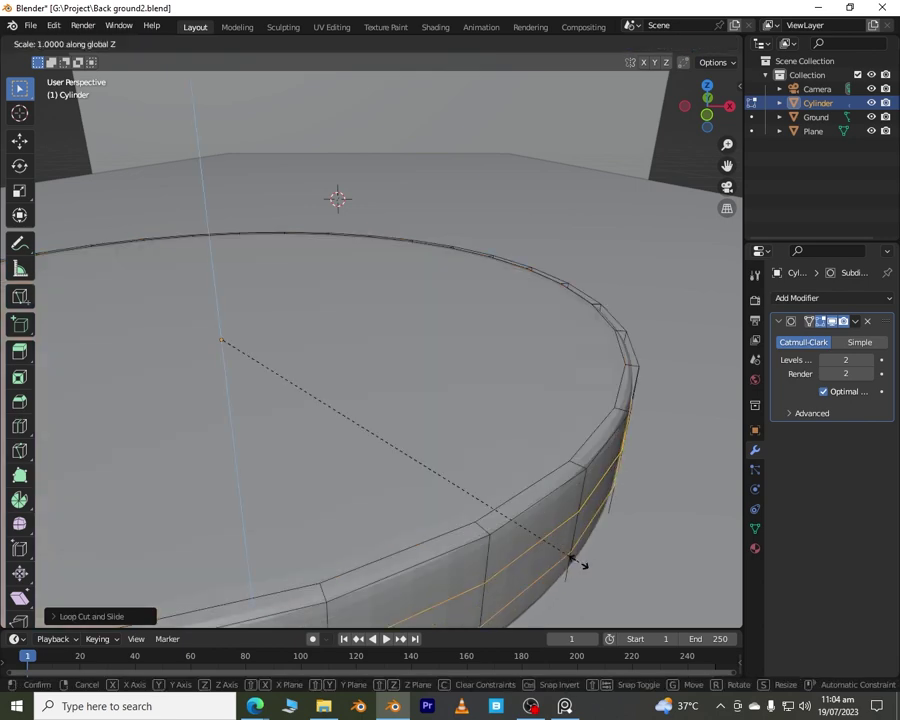
left_click(383, 216)
Step: Return to Object Mode and adjust the disc's height along Z relative to the underside of the ground
scroll(514, 328, "down", 3)
middle_click_drag(514, 328, 541, 228)
key("Tab")
key("g")
key("z")
left_click(512, 327)
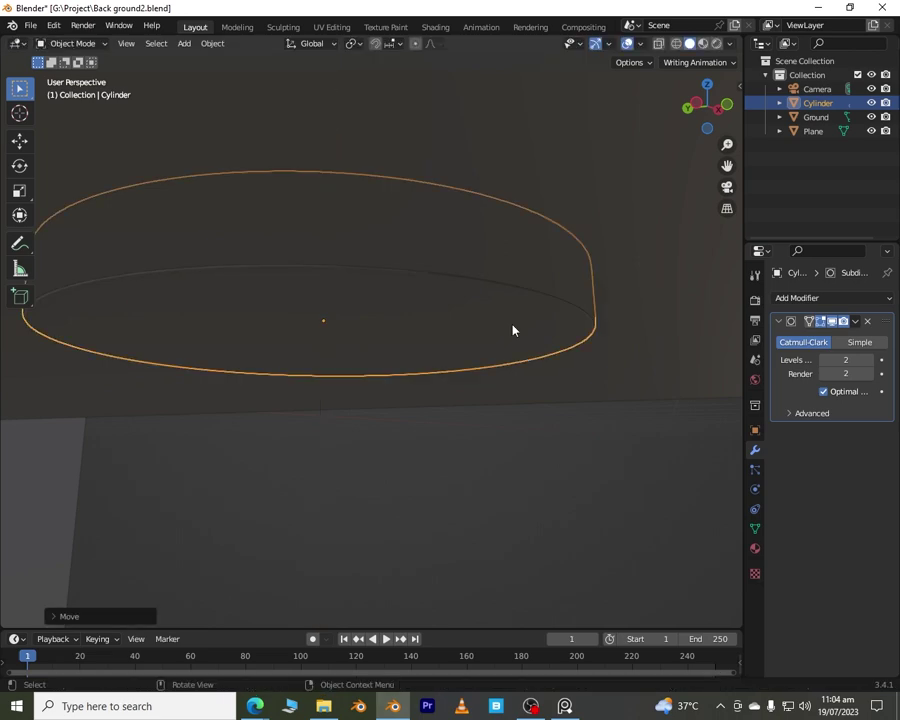
Step: Shade the disc smooth and open its mesh data properties
mouse_move(512, 327)
middle_mouse_down()
mouse_move(498, 287)
mouse_move(502, 336)
middle_mouse_up()
right_click(502, 336)
left_click(502, 331)
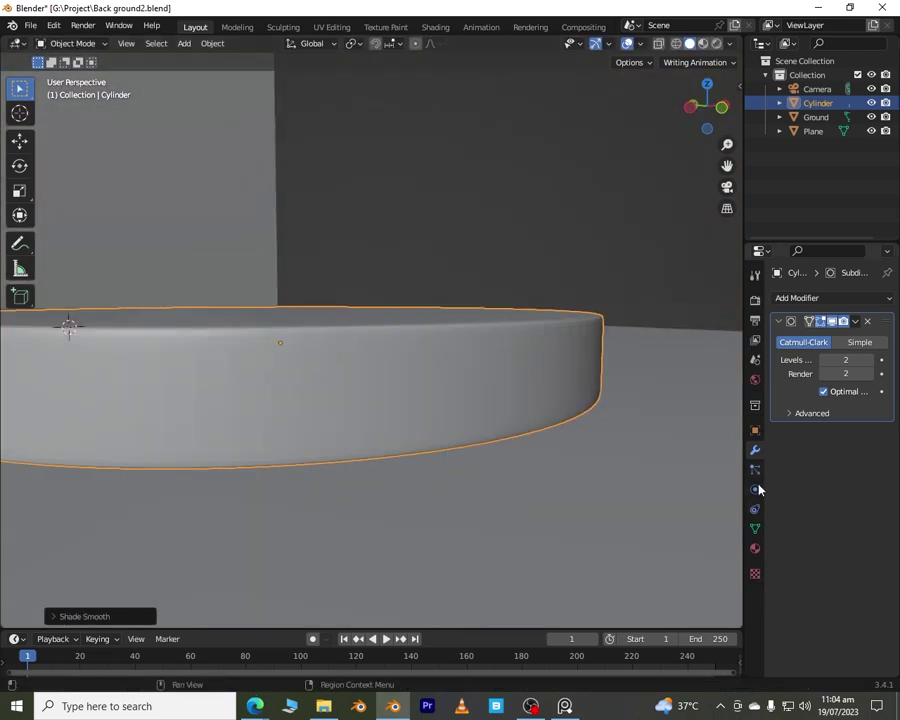
left_click(755, 528)
left_click(808, 590)
Step: Add a circle mesh at the centre of the scene
middle_click_drag(489, 292, 357, 301)
scroll(491, 344, "down", 8)
key("KP_0")
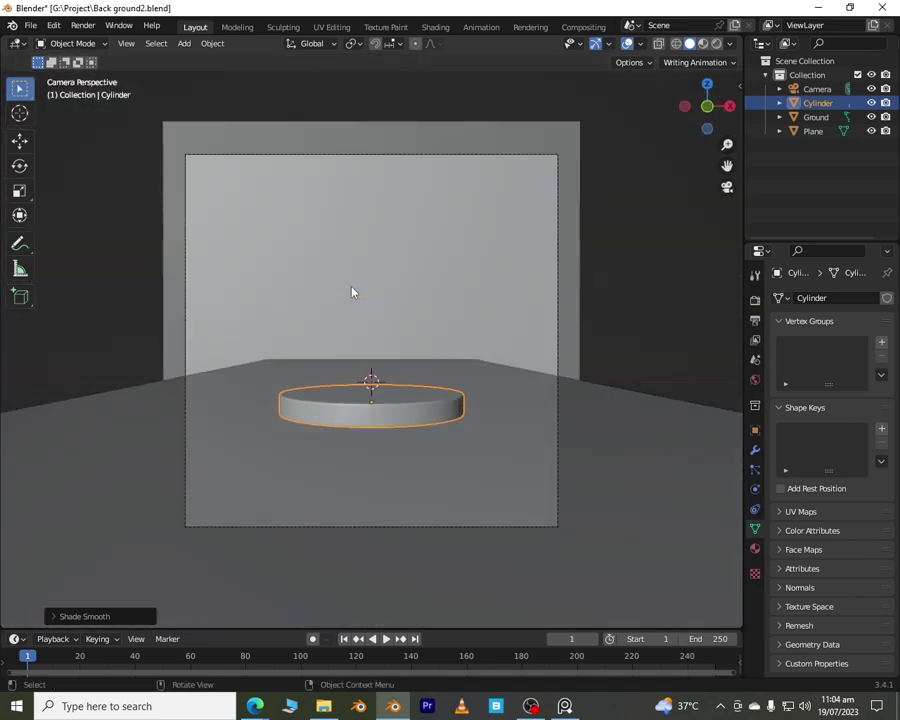
key("shift+a")
left_click(427, 371)
key("KP_0")
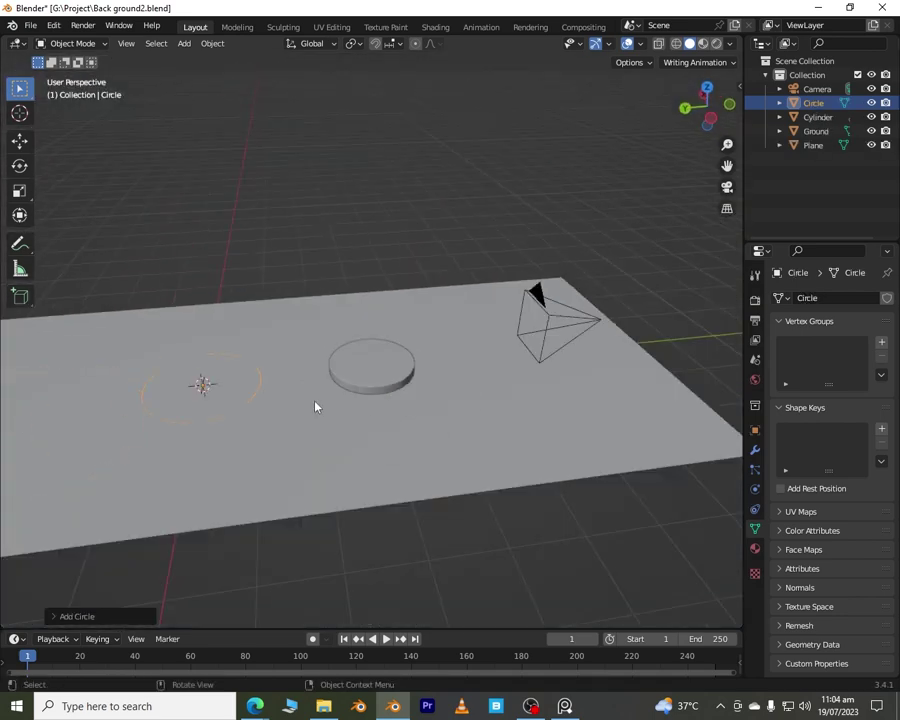
Step: In camera view, rotate the circle 90 degrees about X and scale it up to about 2.3 times
key("KP_0")
key("r")
key("x")
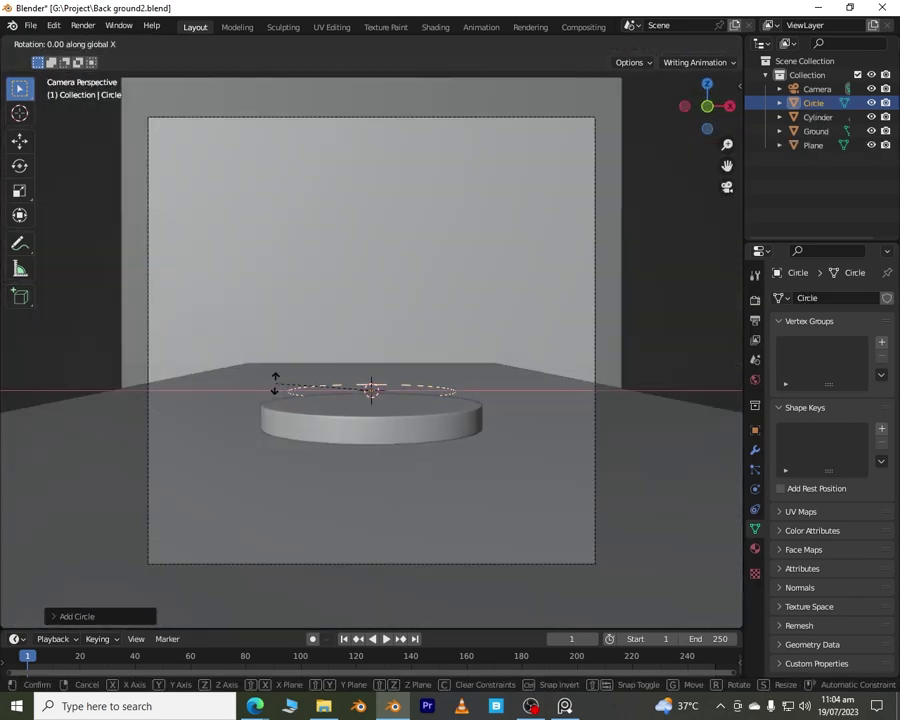
key("9")
key("0")
key("Return")
key("s")
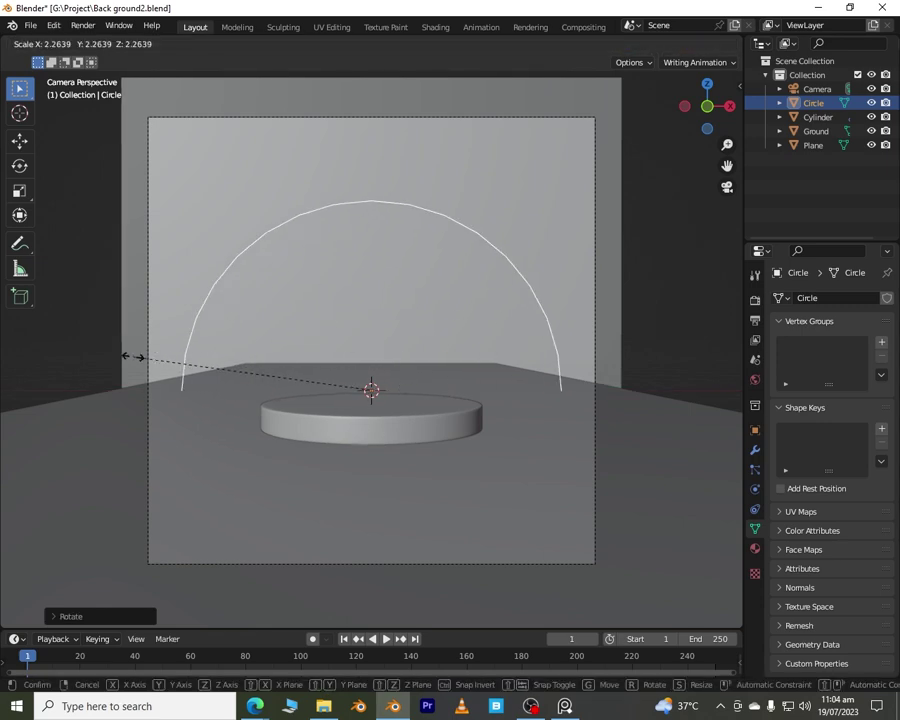
left_click(124, 354)
Step: Raise the circle along Z and move it along Y toward the camera to stand just behind the disc
key("g")
key("z")
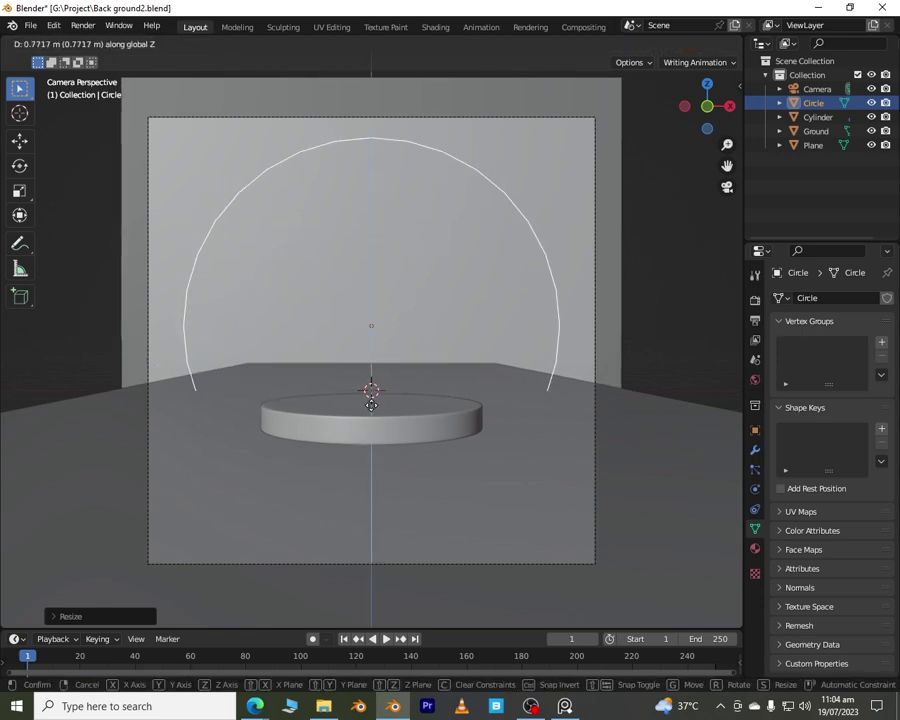
left_click(371, 390)
middle_click_drag(371, 390, 464, 428)
scroll(464, 428, "down", 4)
middle_click_drag(300, 365, 368, 390)
scroll(368, 390, "up", 1)
key("g")
key("y")
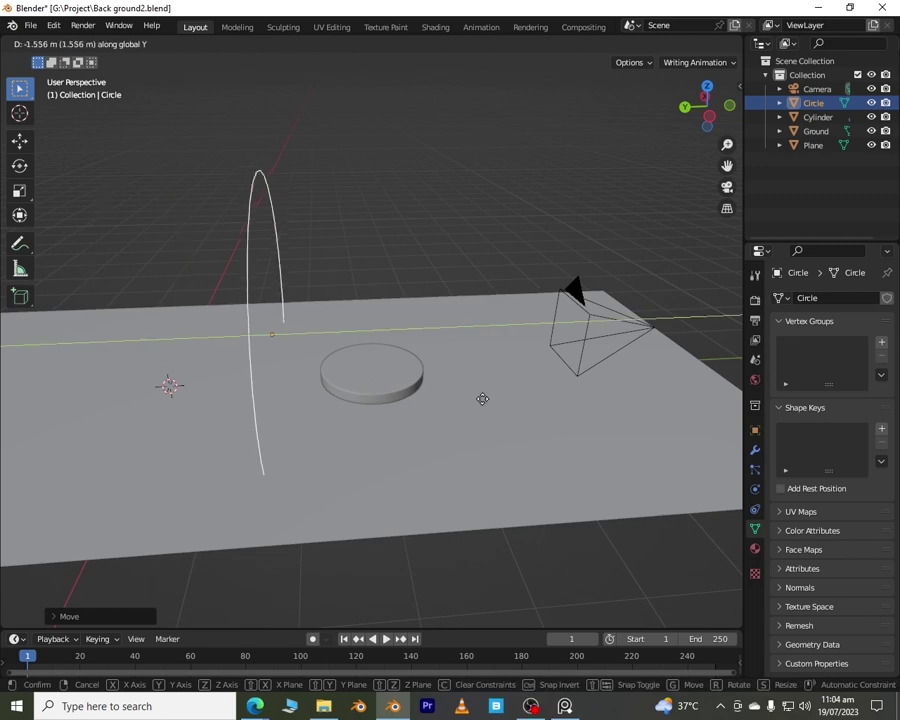
left_click(495, 402)
Step: Scale the circle down to about 0.8 to fit inside the camera frame
key("KP_0")
key("s")
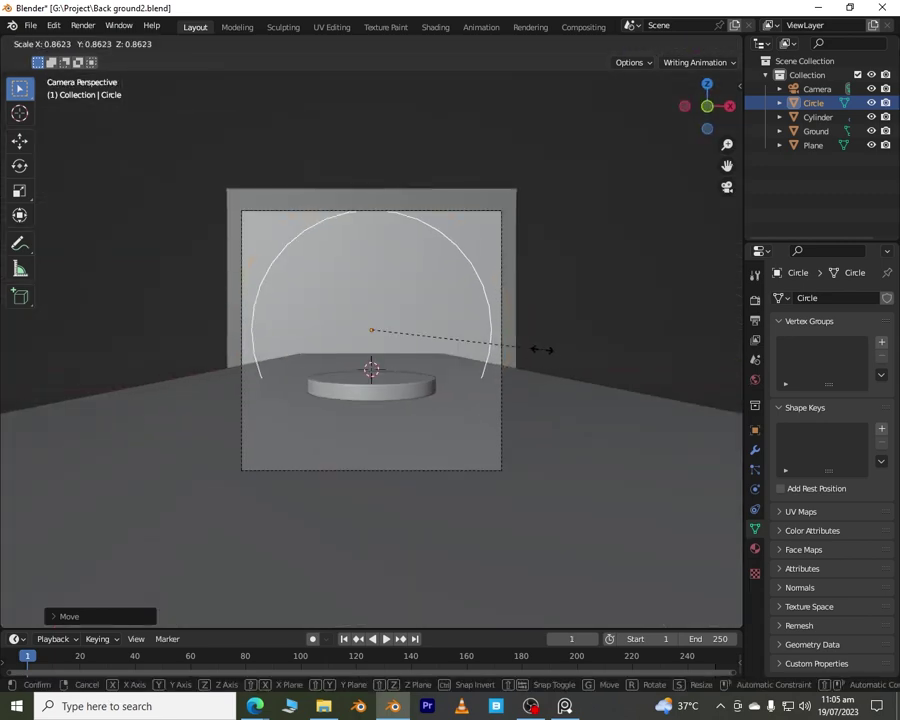
left_click(528, 349)
Step: In Edit Mode, extrude the circle's edges along Y into a narrow band
middle_click_drag(370, 289, 375, 343)
key("Tab")
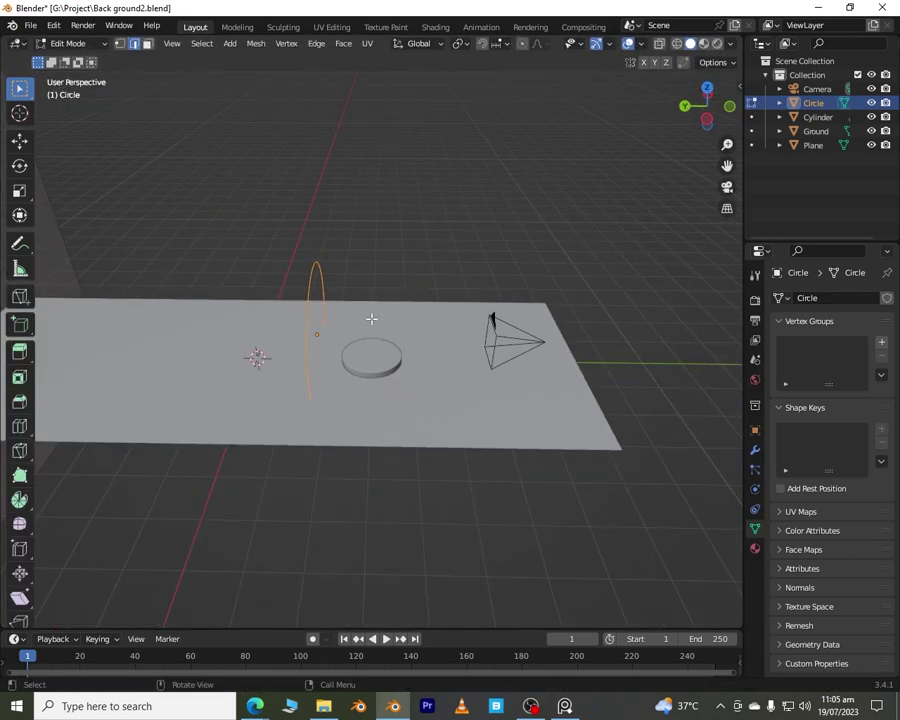
key("g")
left_click(410, 328)
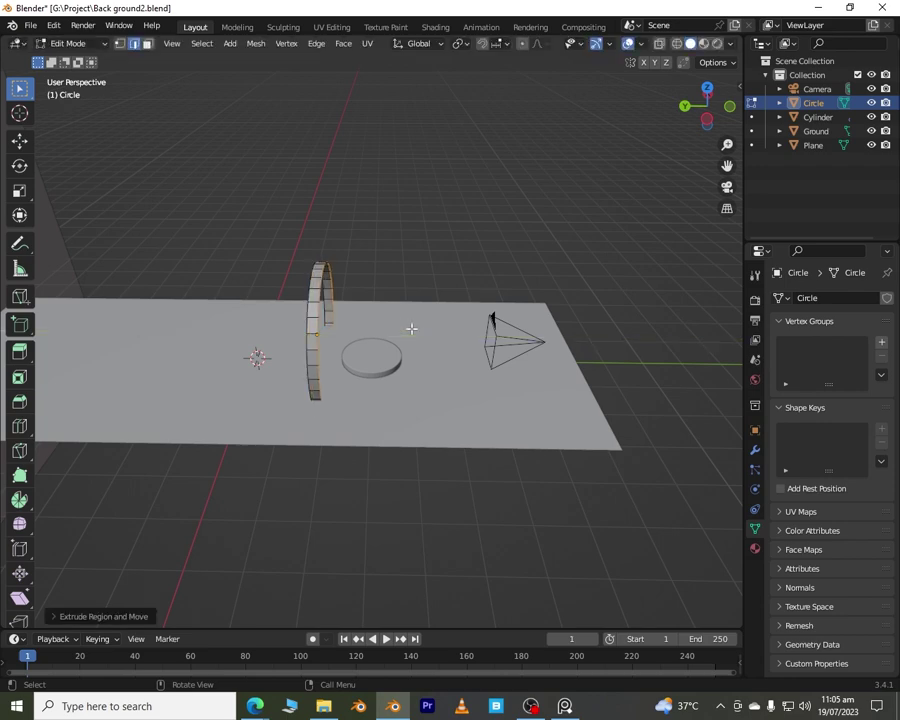
Step: Extrude the band inward into a thick ring and scale its inner edges to about 1.05 with Y excluded
key("s")
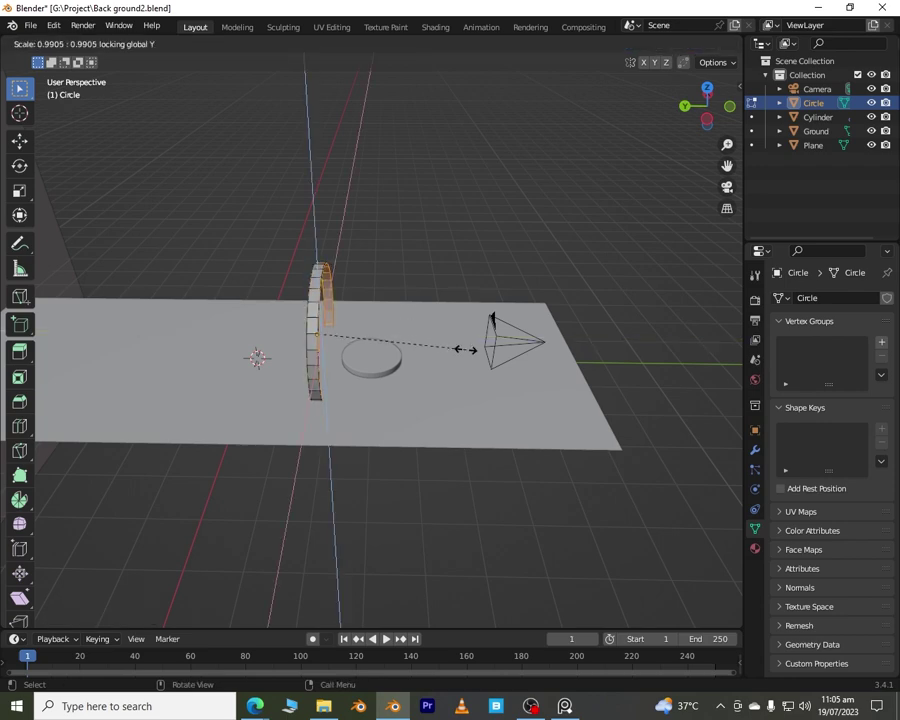
key("Escape")
key("KP_0")
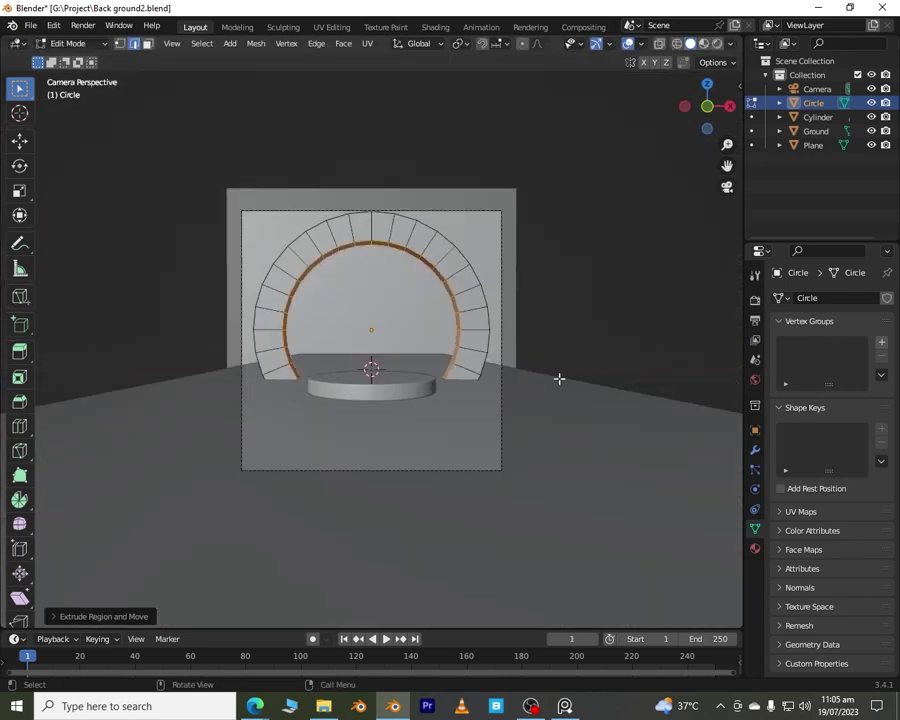
key("s")
key("shift+z")
right_click(587, 376)
key("s")
key("shift+y")
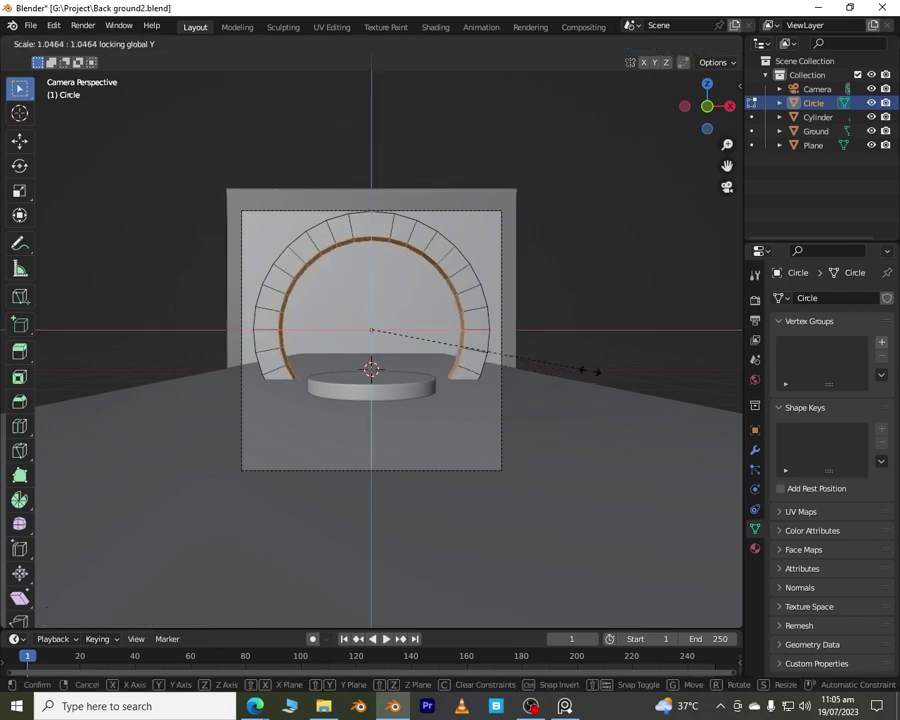
left_click(599, 376)
scroll(472, 331, "up", 1)
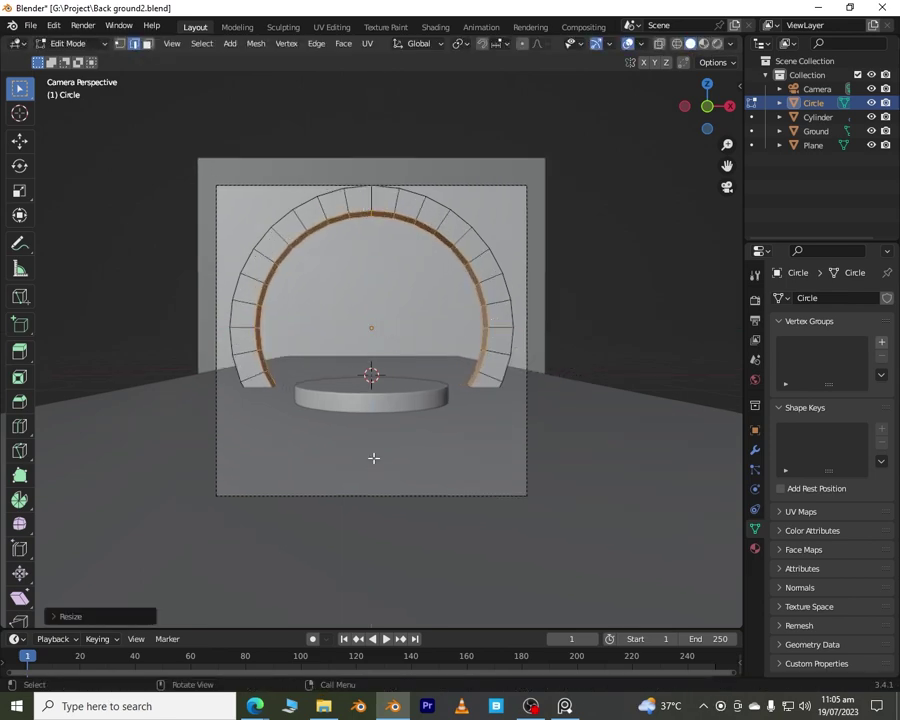
scroll(404, 374, "up", 4)
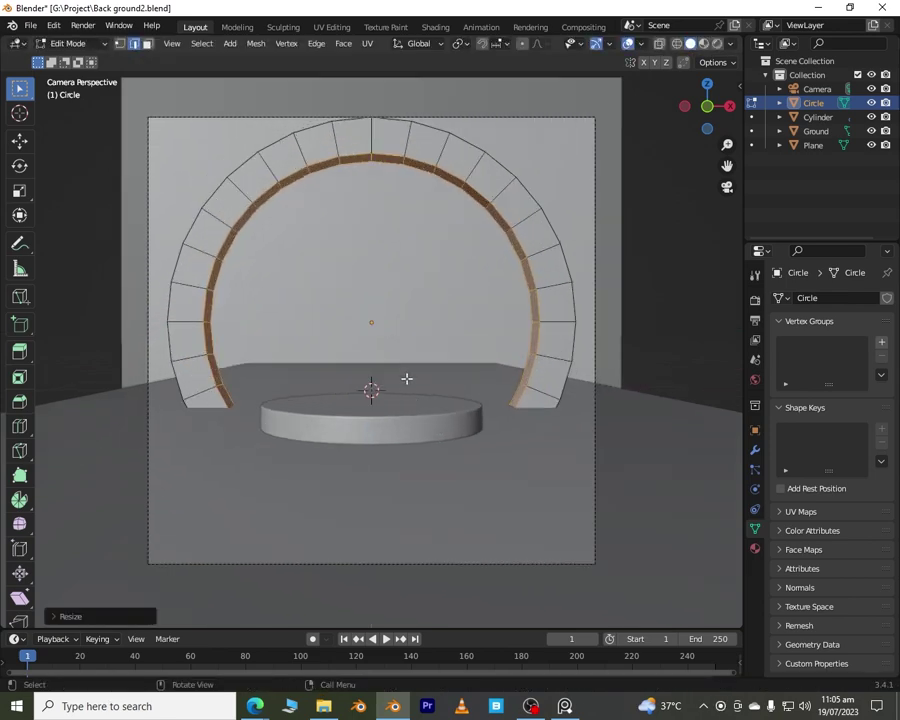
middle_click_drag(636, 416, 470, 400)
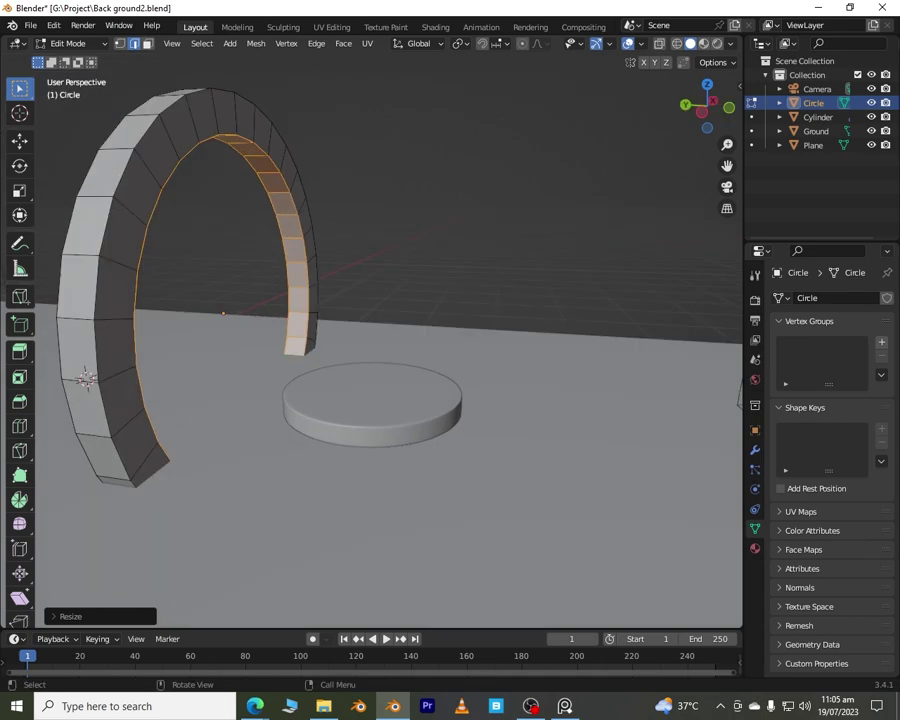
key("s")
key("y")
key("Escape")
Step: Return to Object Mode and add a Subdivision Surface modifier to the ring with viewport level 2
middle_click_drag(381, 375, 416, 400)
key("Tab")
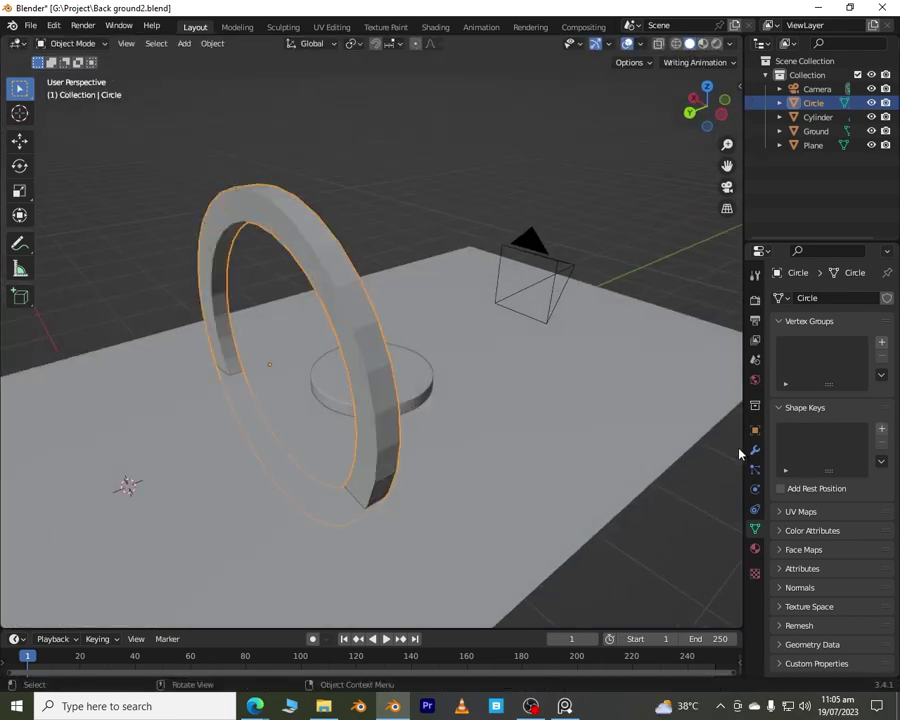
left_click(755, 449)
left_click(808, 298)
left_click(630, 552)
left_click(876, 360)
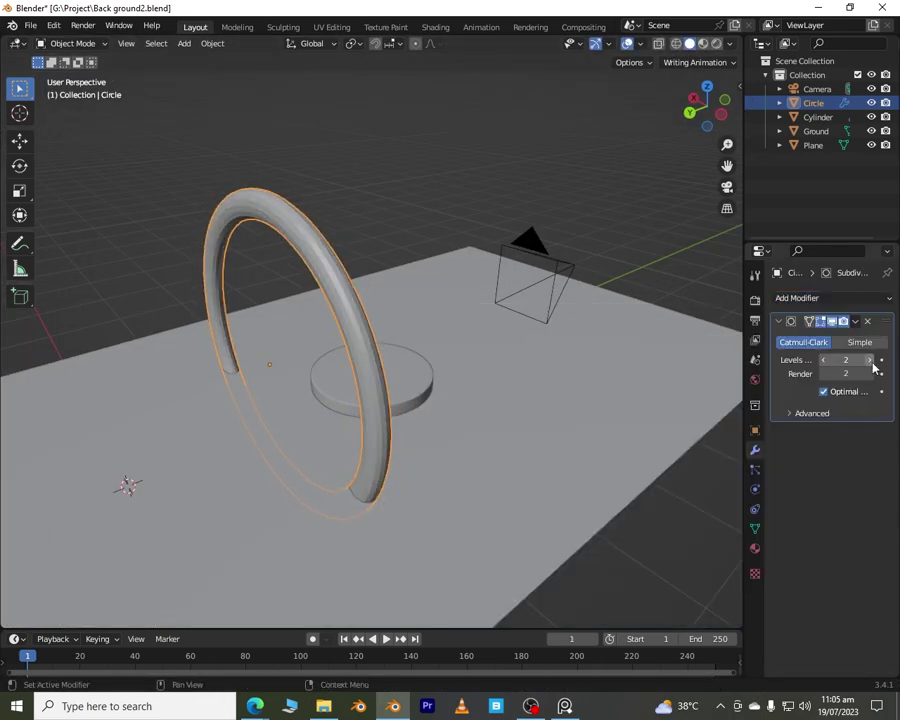
Step: Cut edge loops around the ring's outer face and scale them along Y toward its edges
key("Tab")
key("ctrl+r")
left_click(381, 368)
right_click(381, 368)
key("s")
key("y")
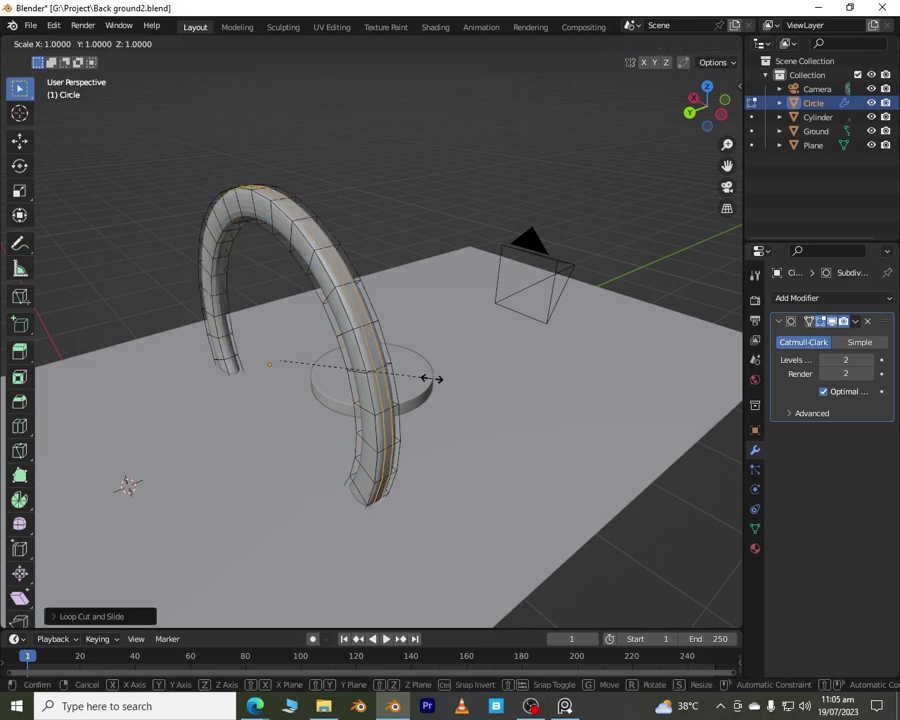
left_click(628, 413)
Step: Try to cut an edge loop around the ring's side face and scale it with Y excluded
key("ctrl+r")
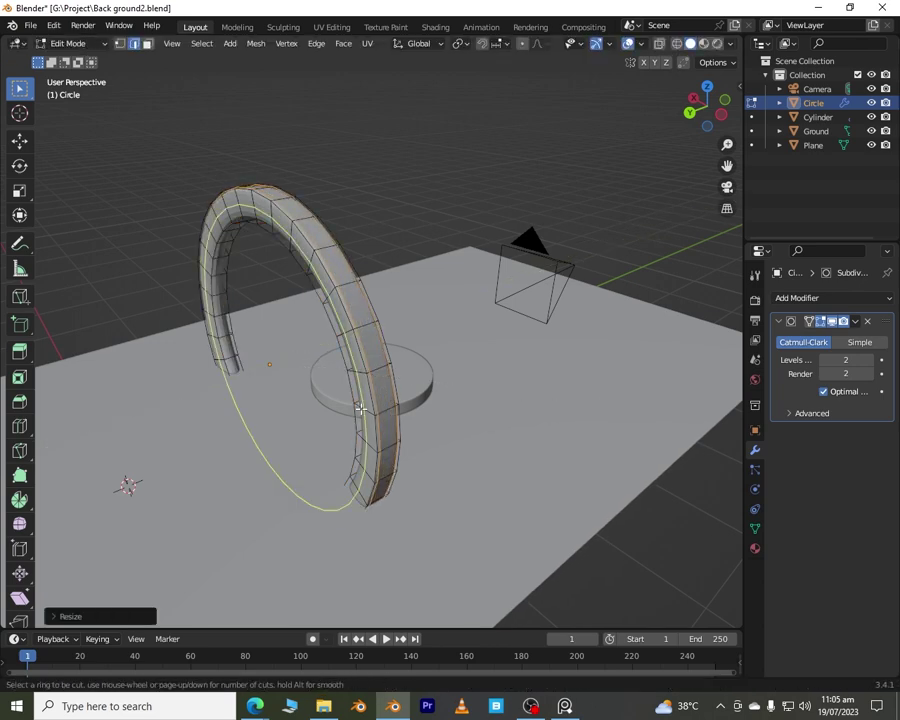
left_click(361, 410)
right_click(364, 410)
key("s")
key("y")
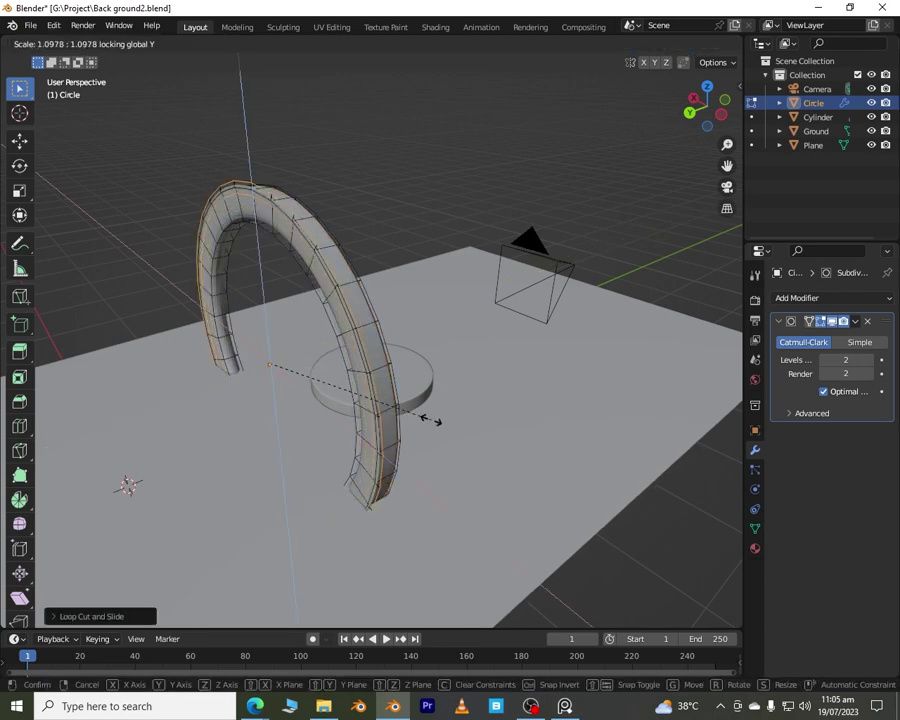
left_click(419, 412)
Step: Cut an edge loop around the ring's back face close to its inner rim
left_click(361, 402, "alt")
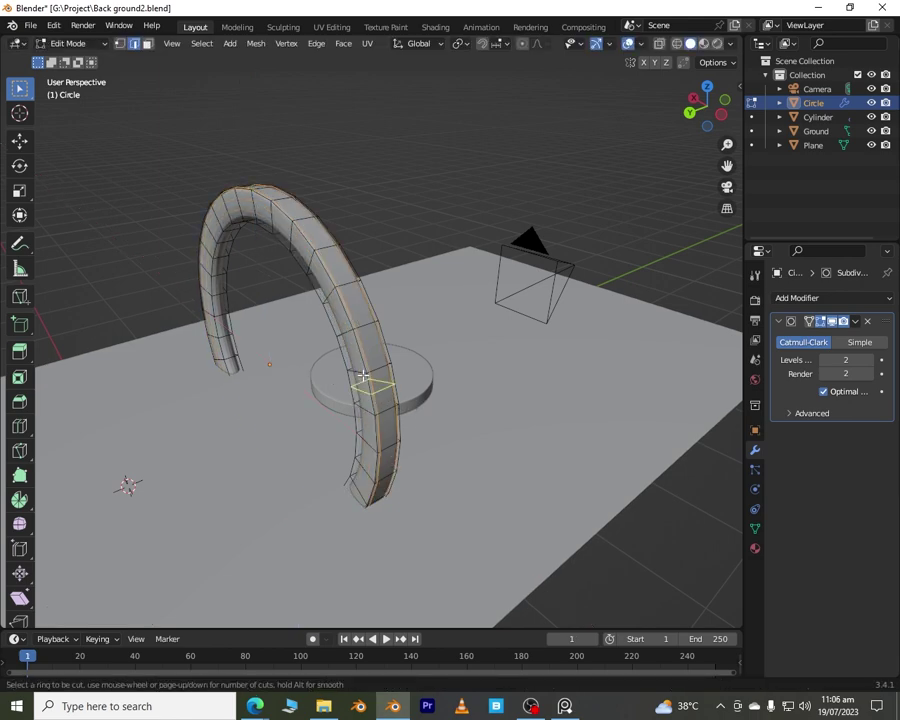
left_click(363, 375)
left_click(359, 407)
scroll(362, 408, "up", 1)
middle_click_drag(376, 407, 608, 464)
scroll(608, 464, "up", 1)
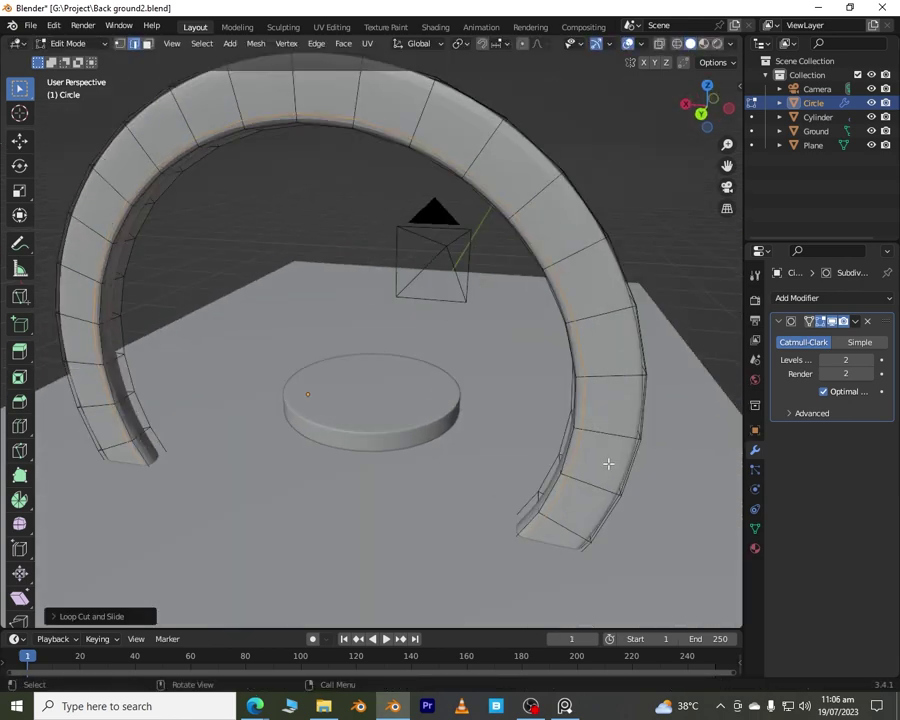
Step: Slide an edge loop on the ring's back face outward beside the outer rim with Edge Slide
key("s")
left_click(612, 458)
key("ctrl+z")
key("g")
key("g")
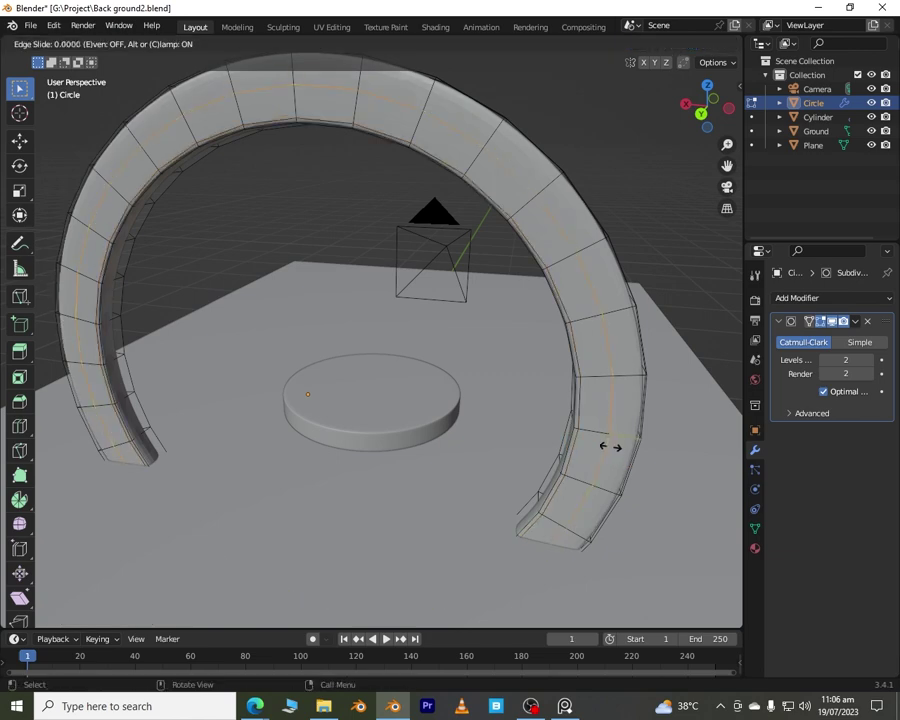
left_click(634, 455)
Step: Add support edge loops around the ring's front face
middle_click_drag(634, 455, 241, 462)
scroll(524, 478, "up", 2)
key("ctrl+r")
left_click(519, 444)
right_click(538, 451)
key("g")
key("g")
right_click(526, 449)
Step: Cut two edge loops around the ring's inner face and scale them along Y toward its edges
key("ctrl+r")
scroll(262, 444, "up", 3)
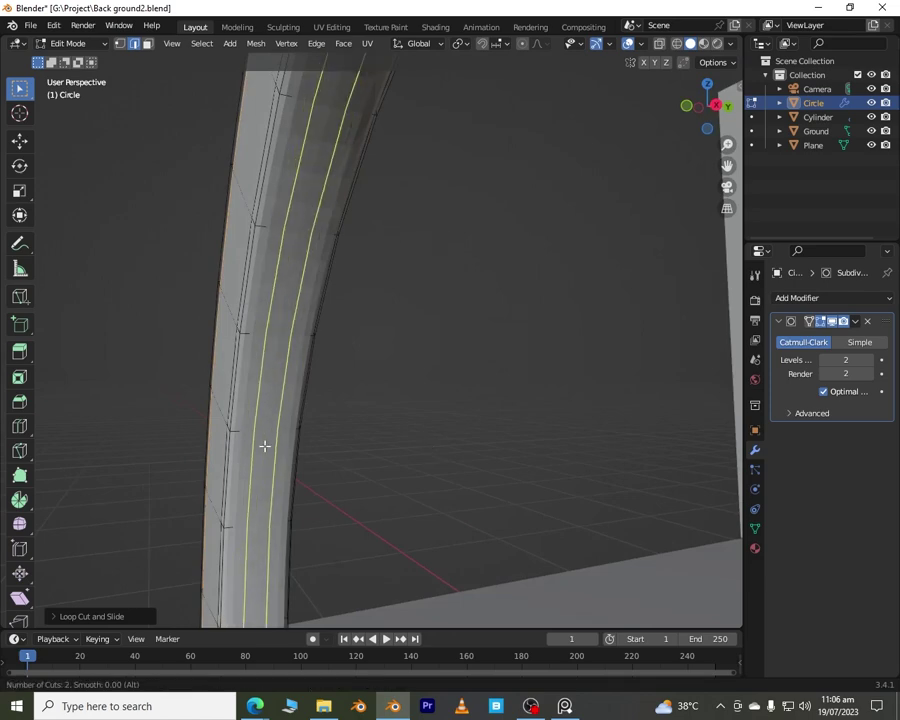
left_click(264, 446)
right_click(351, 458)
key("s")
key("y")
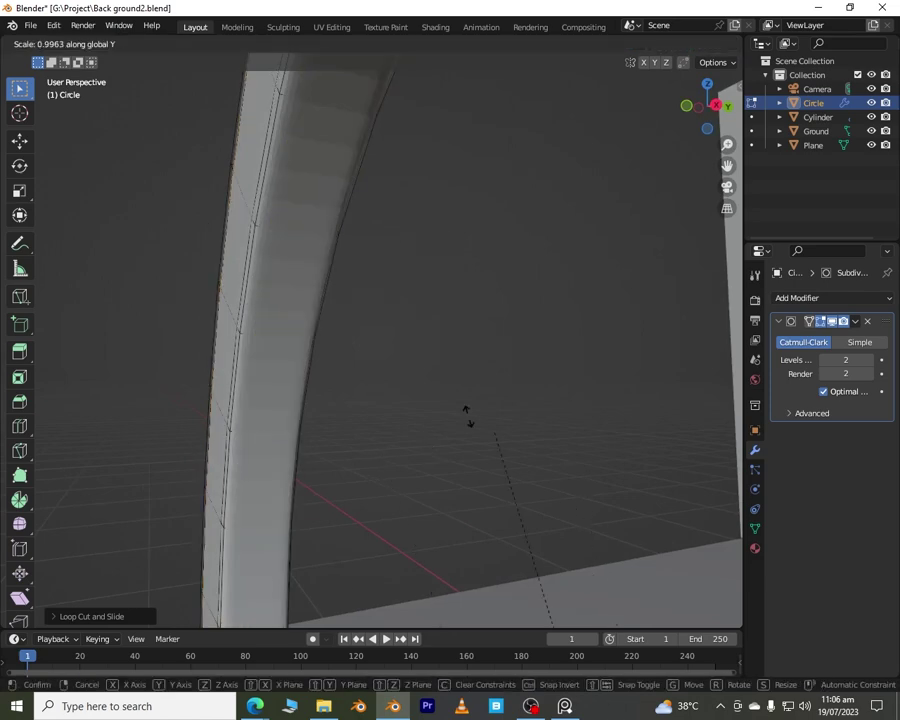
left_click(463, 404)
Step: Check the ring's loops in X-ray, return to Object Mode, and save the file
left_click(659, 44)
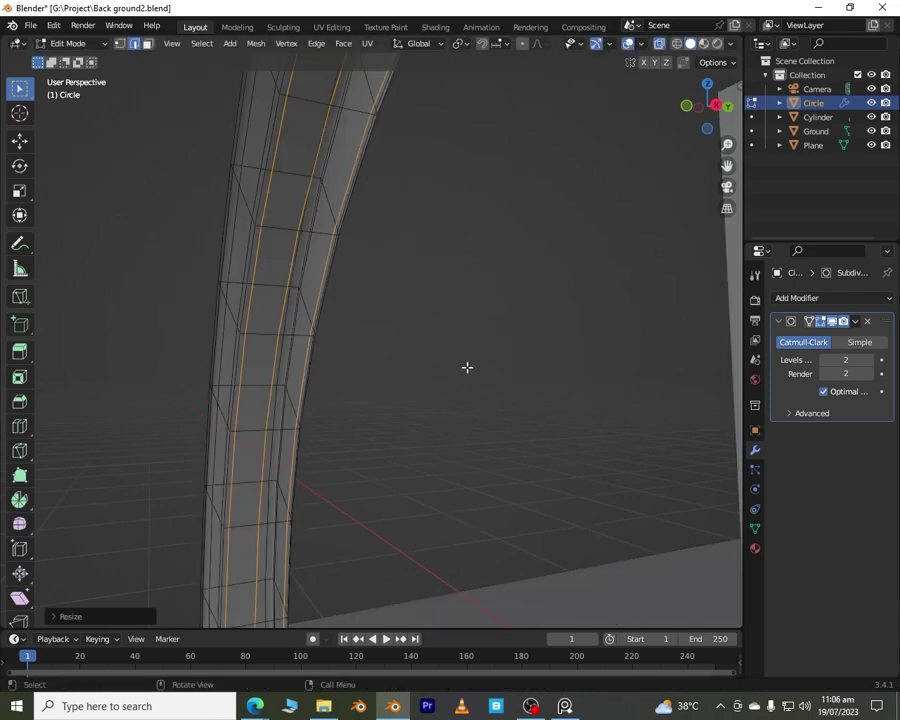
key("Tab")
middle_click_drag(466, 368, 590, 366)
left_click(659, 44)
scroll(537, 363, "down", 4)
key("ctrl+s")
key("KP_0")
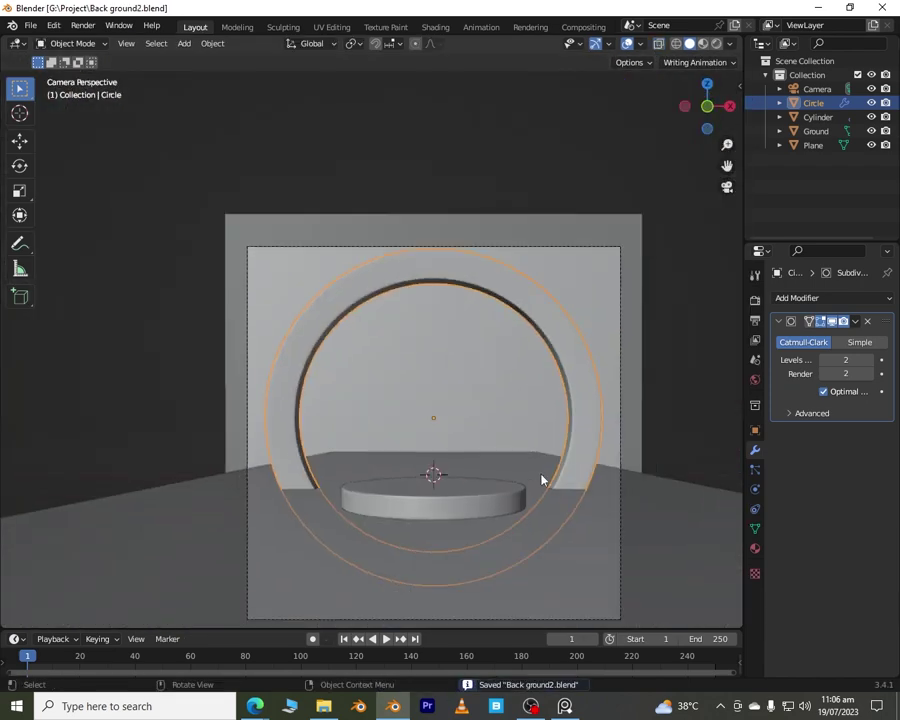
Step: In the left orthographic view, duplicate the ring along Y and place the copy behind the original
mouse_move(541, 480)
middle_mouse_down()
mouse_move(583, 497)
mouse_move(480, 472)
mouse_move(531, 495)
middle_mouse_up()
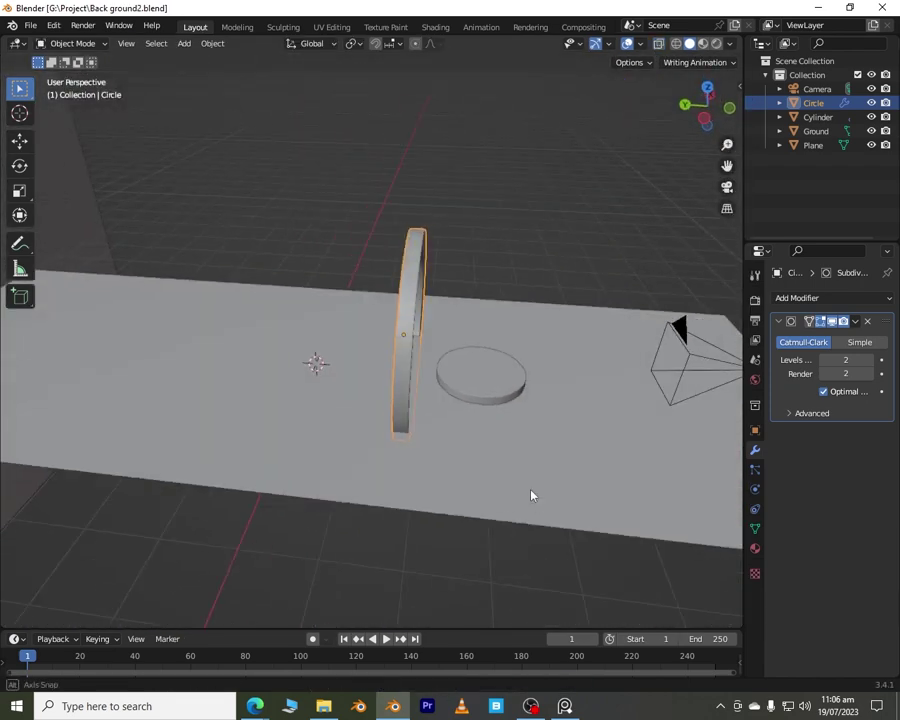
left_click(703, 122)
middle_click_drag(436, 281, 546, 387, "shift")
scroll(642, 434, "up", 3)
middle_click_drag(642, 434, 576, 328, "shift")
scroll(611, 366, "up", 2)
scroll(608, 387, "down", 8)
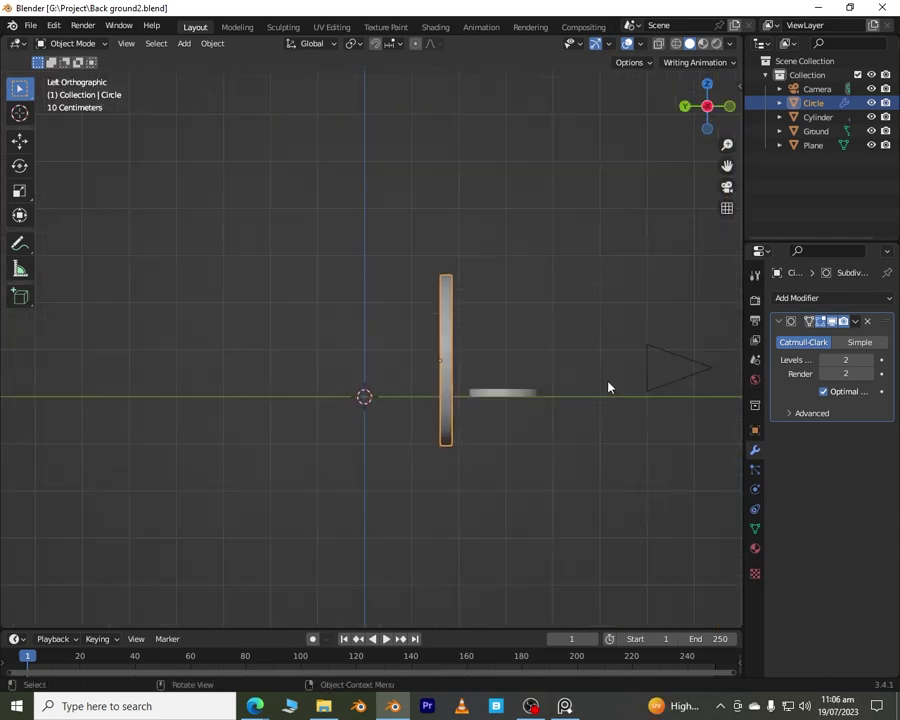
middle_click_drag(466, 357, 576, 456, "shift")
scroll(647, 490, "up", 2)
scroll(679, 492, "up", 3)
middle_click_drag(679, 492, 647, 489, "shift")
scroll(689, 498, "up", 1)
scroll(642, 484, "down", 1)
scroll(638, 481, "down", 2)
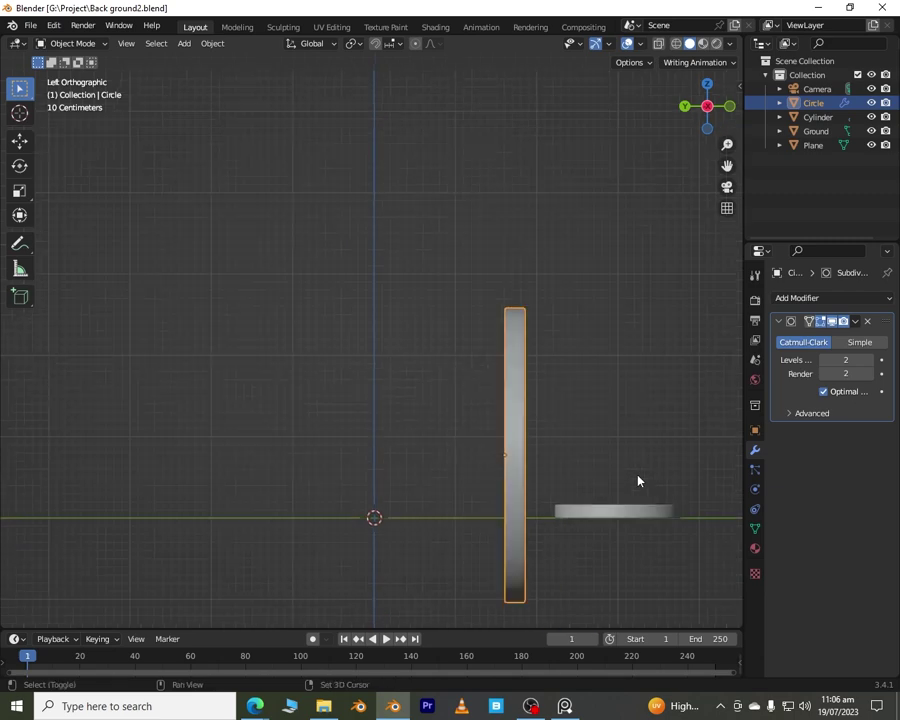
key("shift+d")
key("y")
left_click(538, 466)
Step: Scale the second ring to about 0.87 and by another 0.99 in camera view so it nests inside the first
key("s")
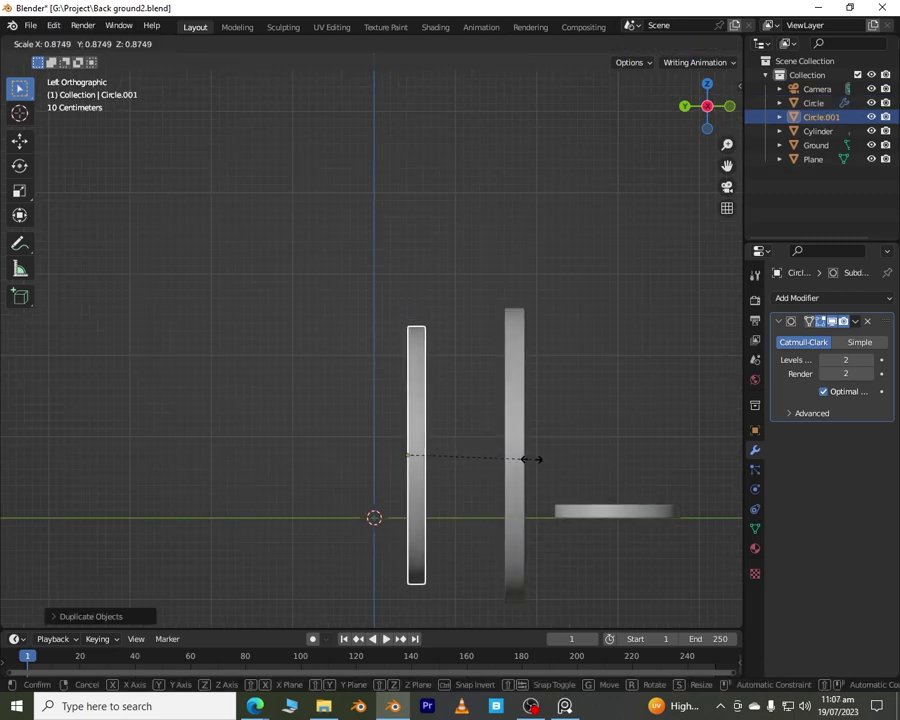
left_click(531, 459)
key("KP_0")
scroll(648, 470, "up", 1)
key("s")
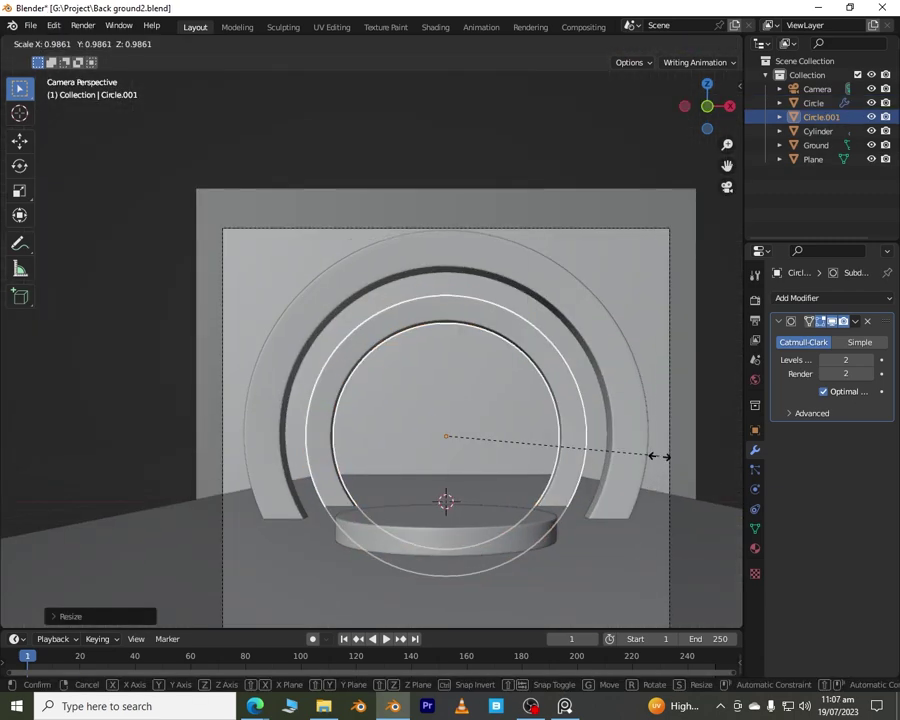
left_click(661, 456)
Step: Duplicate the second ring along Y and move the copy about 0.2 m farther back to even out the spacing
middle_click_drag(661, 456, 623, 525)
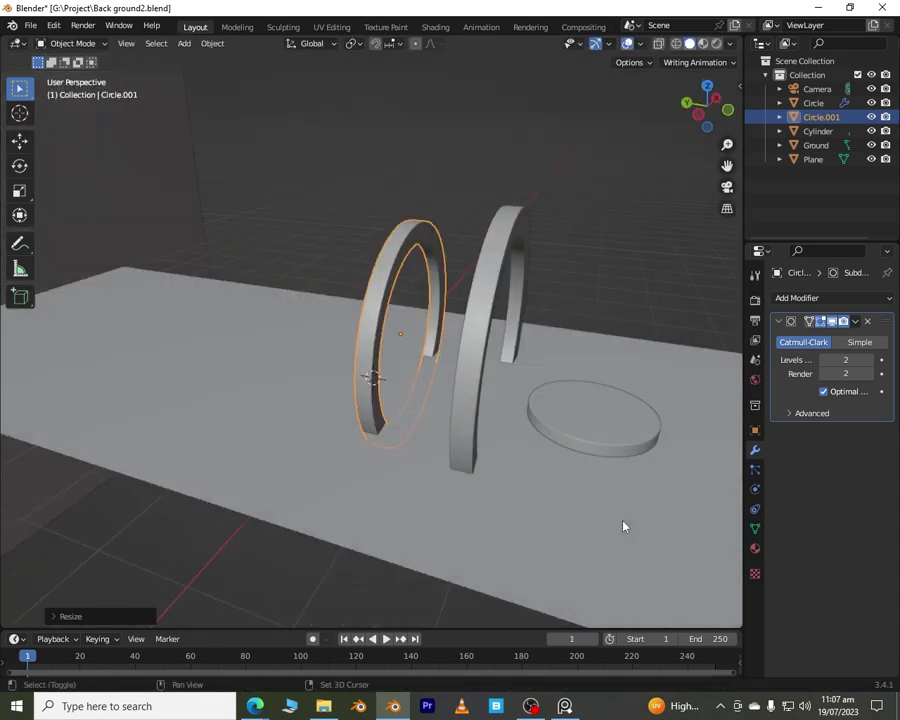
key("shift+d")
key("y")
left_click(565, 497)
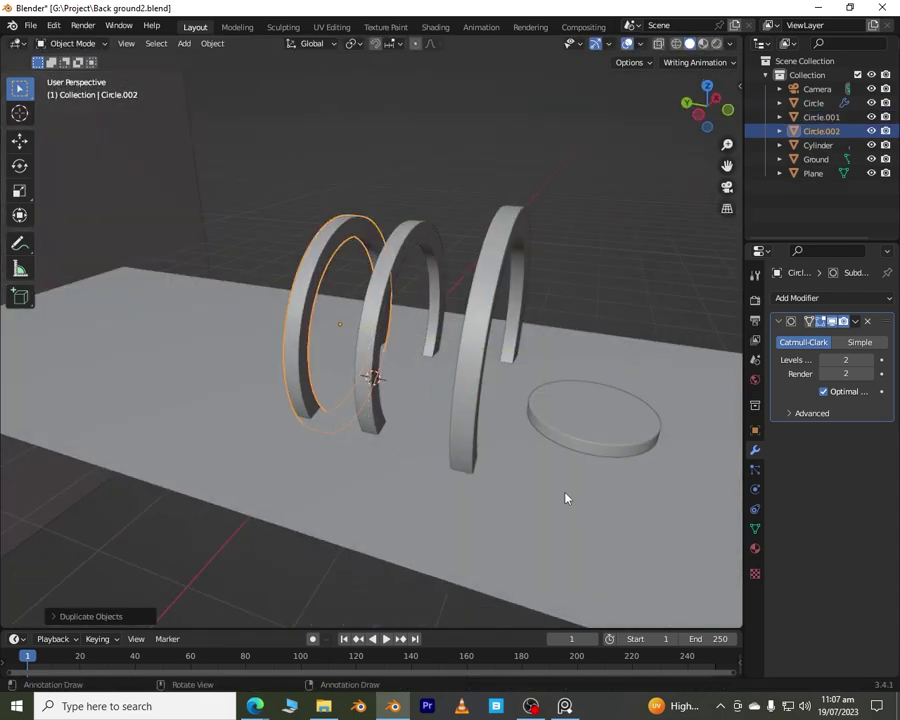
left_click(712, 104)
key("g")
key("y")
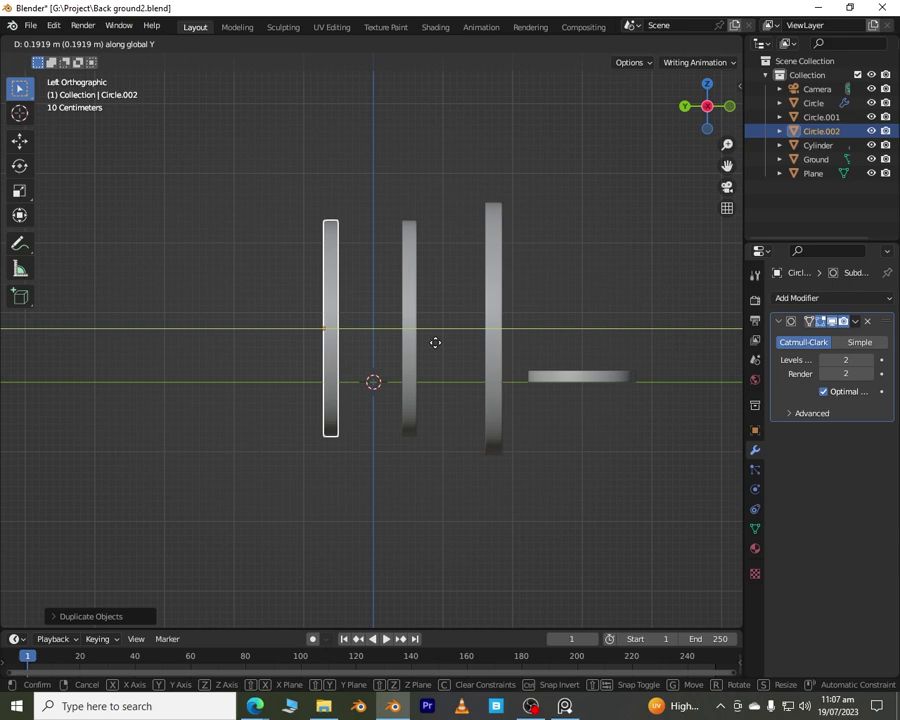
left_click(434, 343)
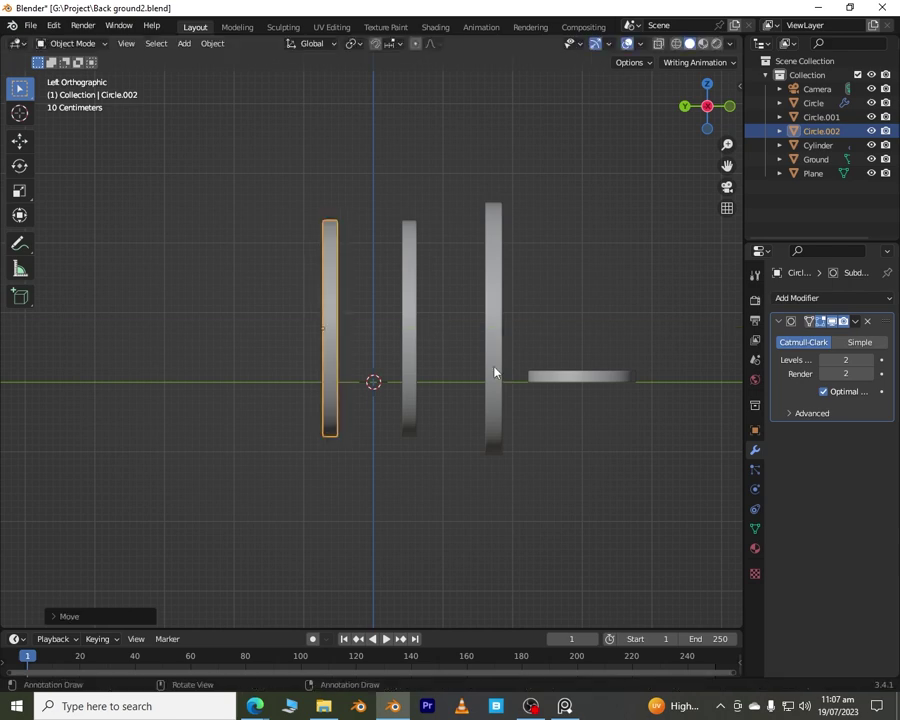
Step: Scale the third ring down, refining it by about 0.92 in camera view to nest inside the second
key("s")
left_click(473, 355)
key("KP_0")
key("s")
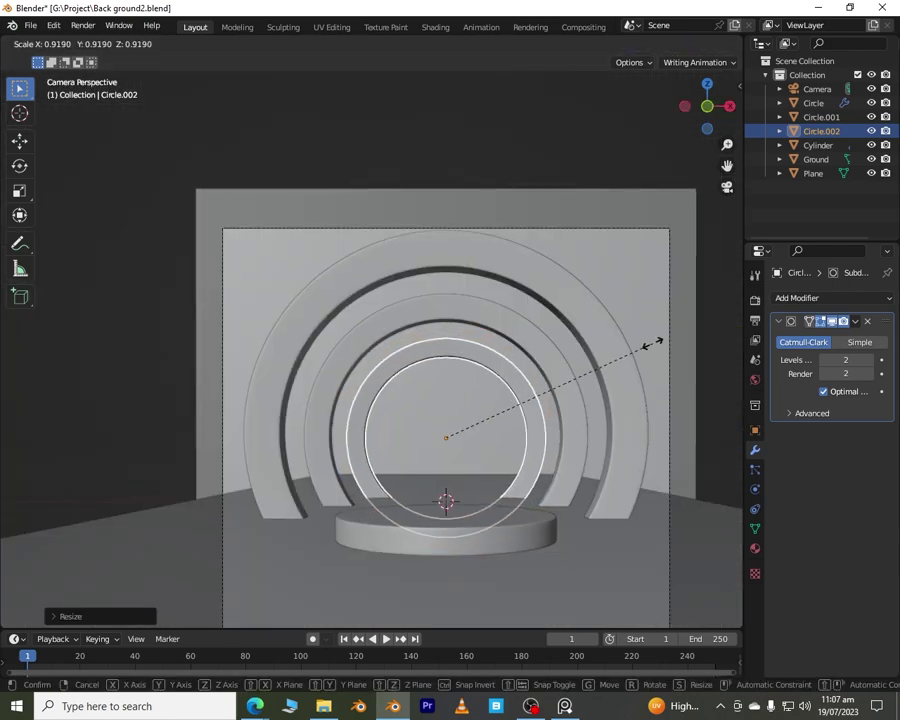
left_click(648, 342)
Step: Duplicate the third ring along Y and adjust the copy's position behind it
middle_click_drag(498, 398, 544, 450)
key("shift+d")
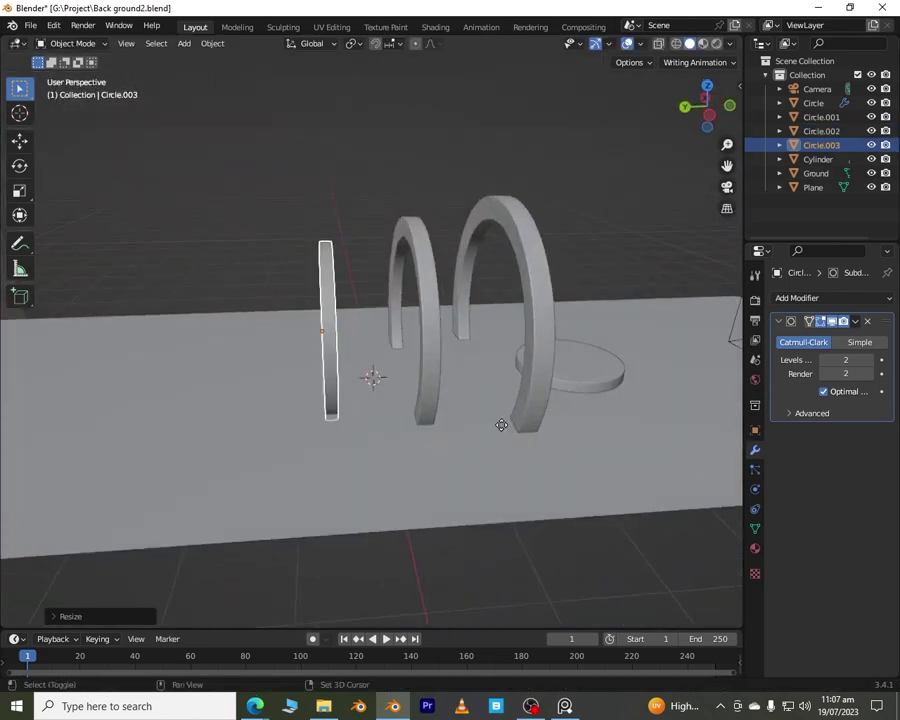
key("y")
left_click(434, 420)
key("g")
key("y")
left_click(421, 421)
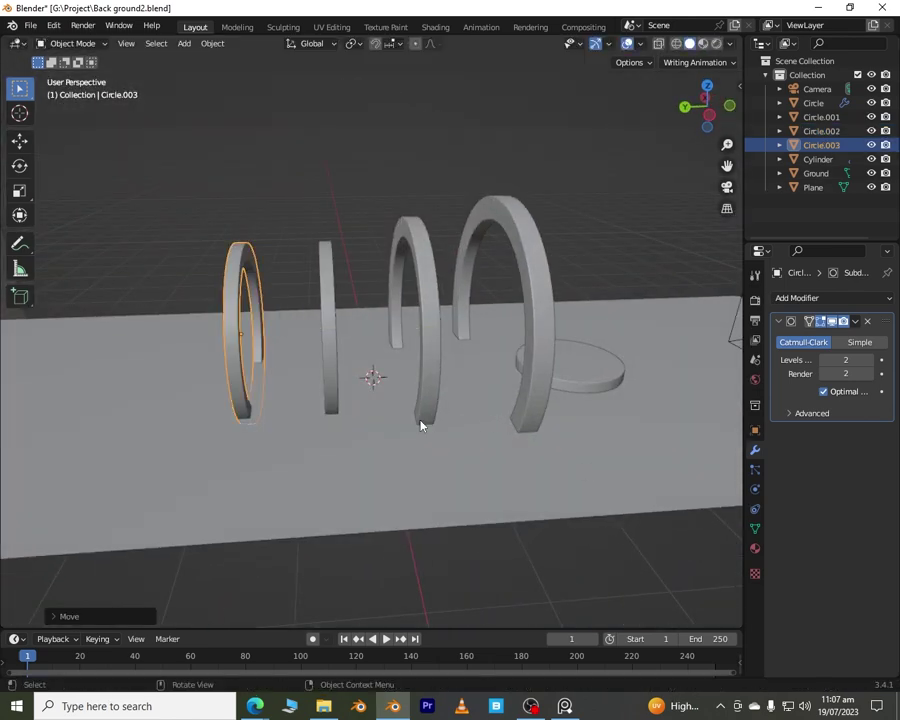
Step: In camera view, scale the fourth ring to about 0.77 and lower it slightly along Z
key("KP_0")
key("s")
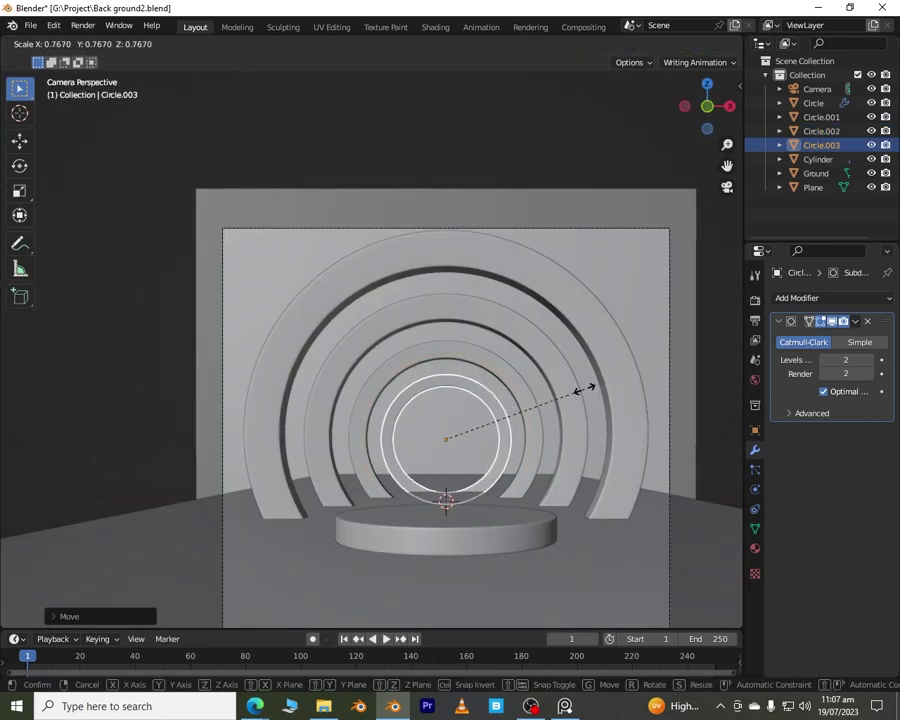
left_click(585, 389)
key("s")
key("g")
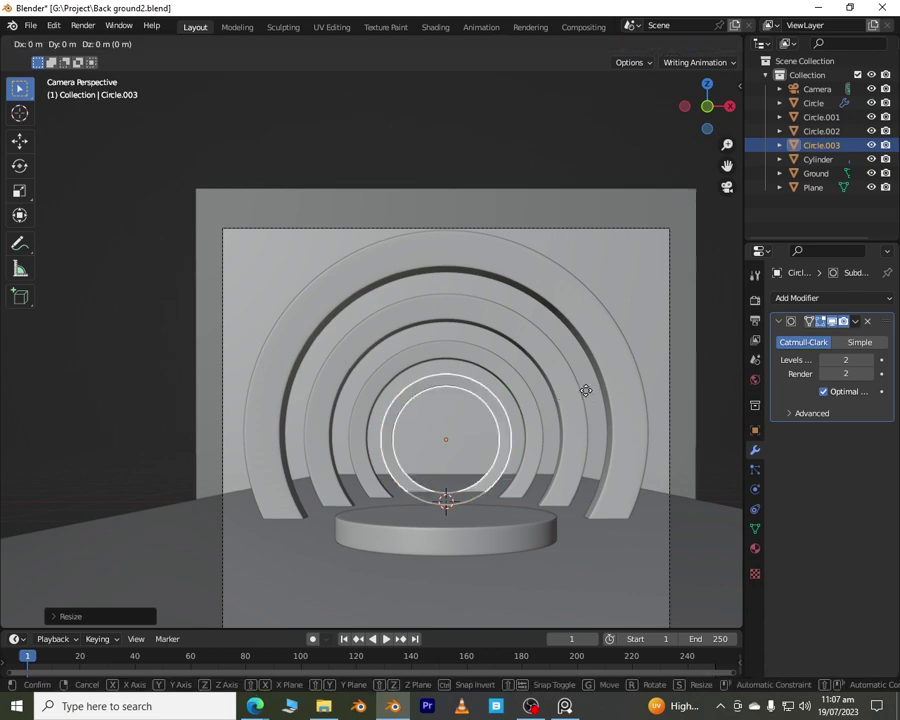
key("z")
left_click(585, 395)
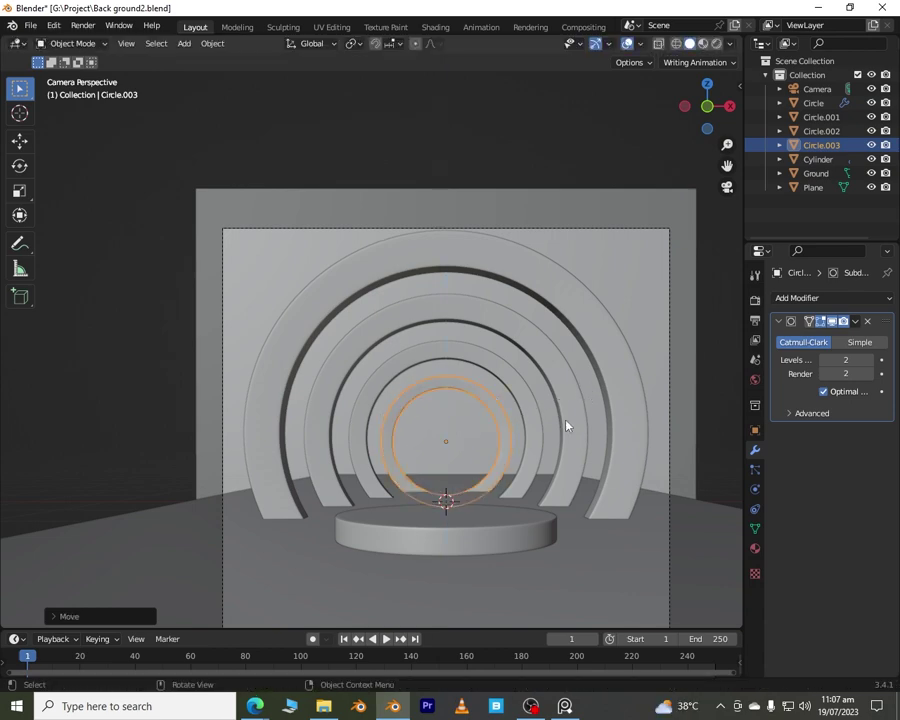
Step: Add a new material named G to the ground plane
scroll(600, 415, "down", 3)
left_click(617, 409)
middle_click_drag(617, 409, 560, 400)
scroll(560, 400, "up", 4)
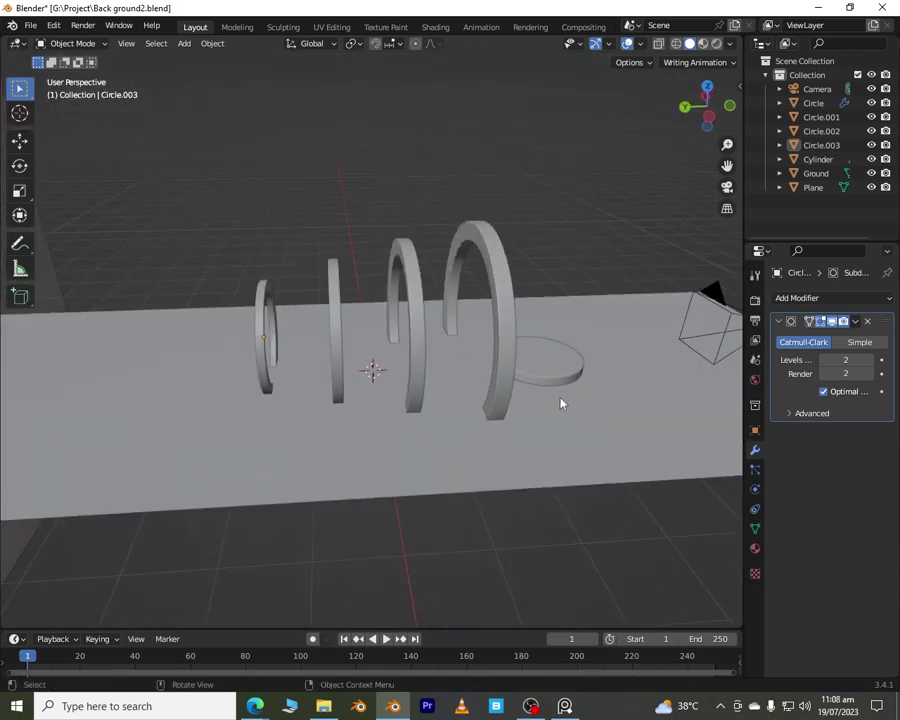
left_click(560, 400)
left_click(755, 548)
left_click(840, 358)
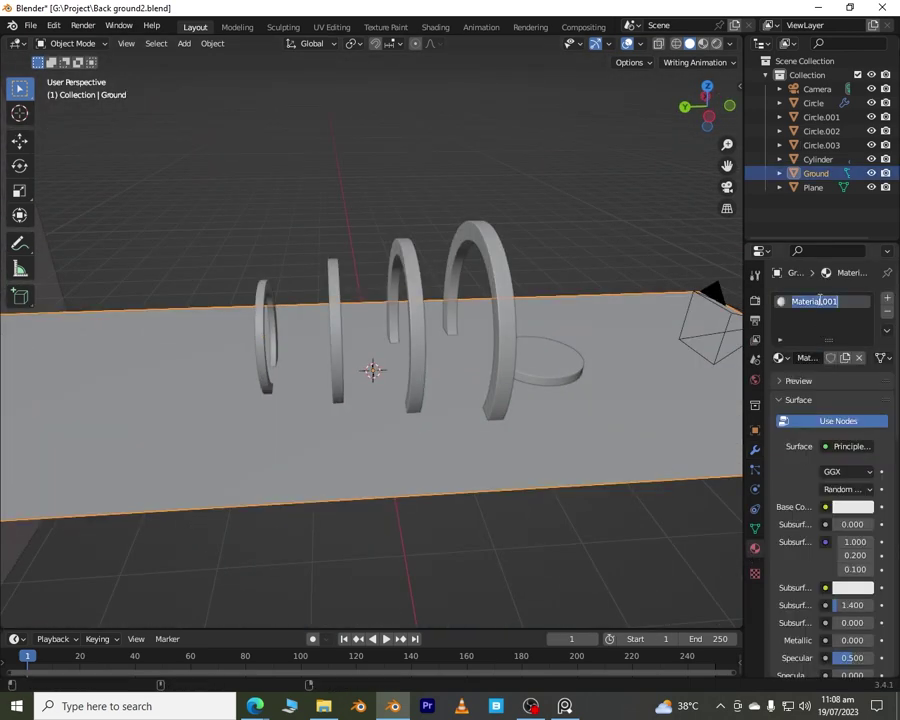
Step: Rename the rearmost ring object, Circle.003, as Ring
double_click(822, 145)
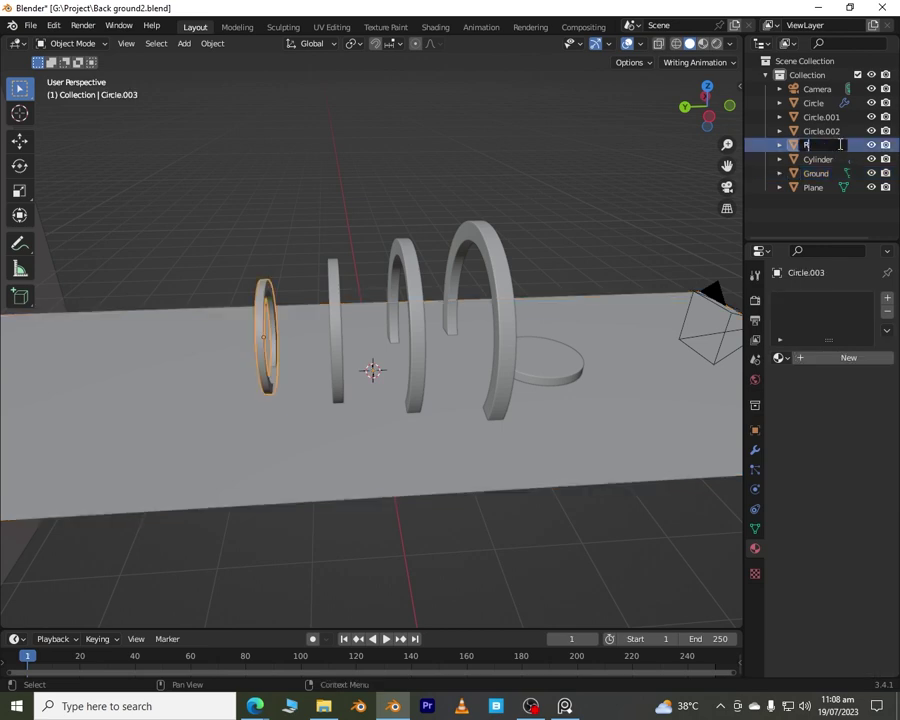
key("Return")
left_click(822, 146, "ctrl")
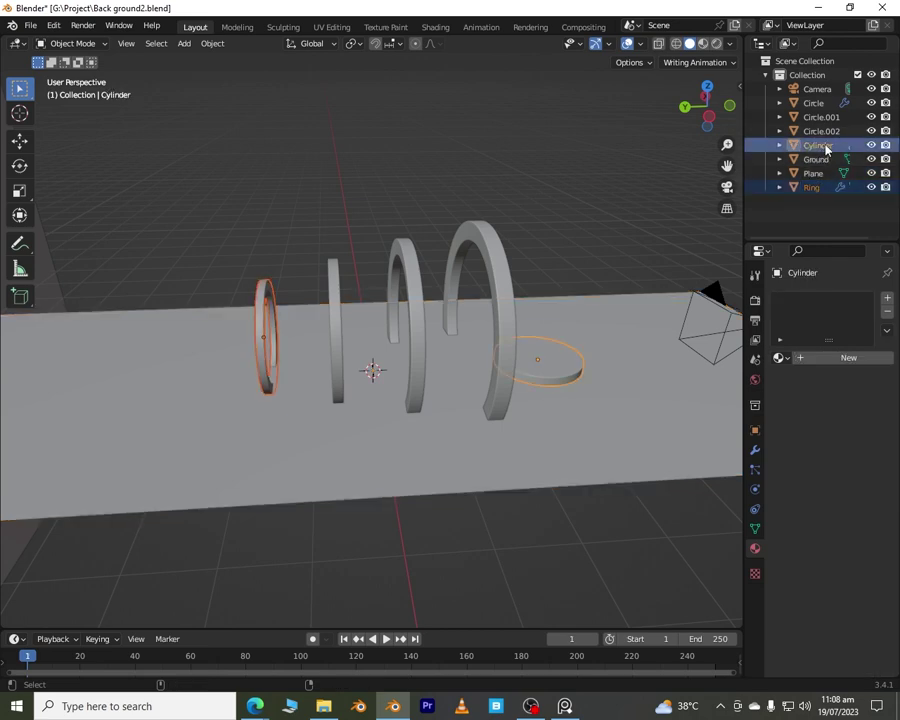
Step: Select all four ring objects in the scene hierarchy and move them into a new collection
left_click(825, 133)
left_click(824, 117, "ctrl")
left_click(822, 104, "ctrl")
left_click(816, 188, "ctrl")
right_click(814, 188)
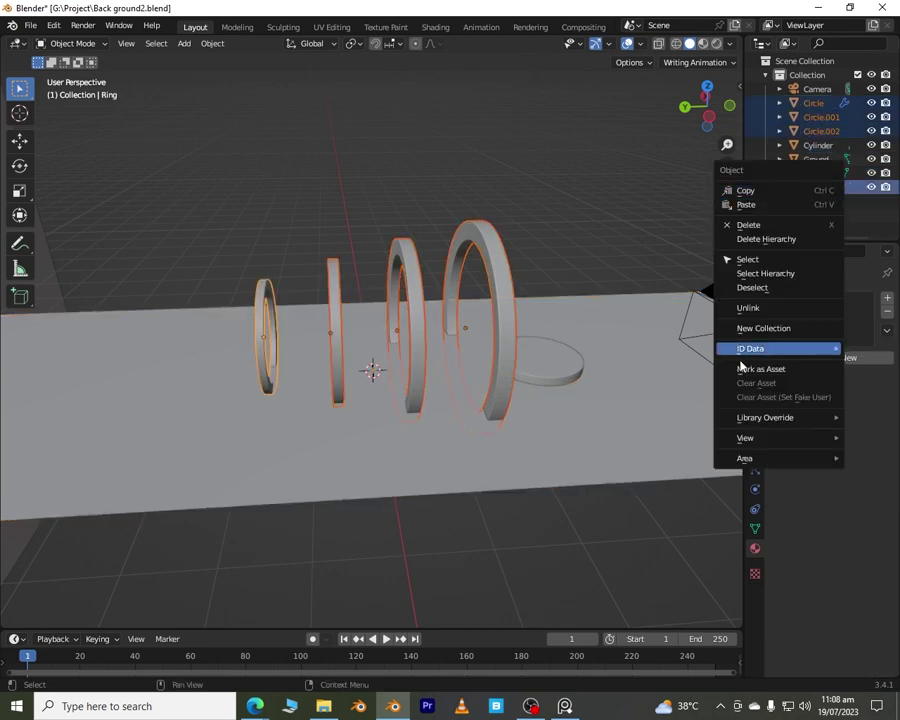
left_click(752, 327)
Step: Rename the new collection Rings and collapse both collections in the scene hierarchy
left_click_drag(812, 187, 805, 201)
left_click(824, 146)
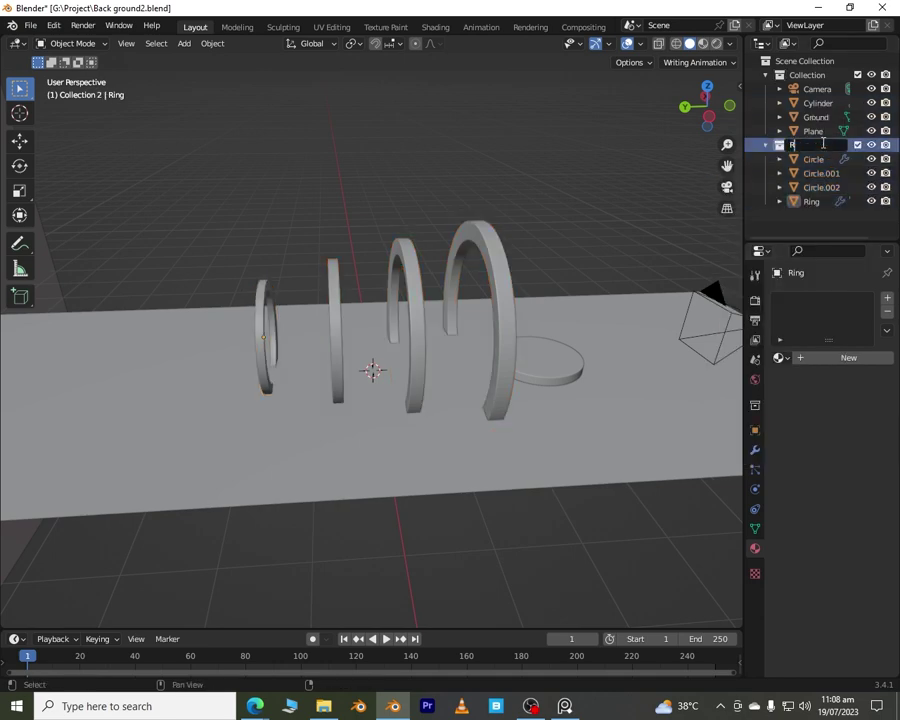
type("Rings")
key("Return")
left_click(765, 145)
left_click(765, 75)
scroll(516, 469, "down", 4)
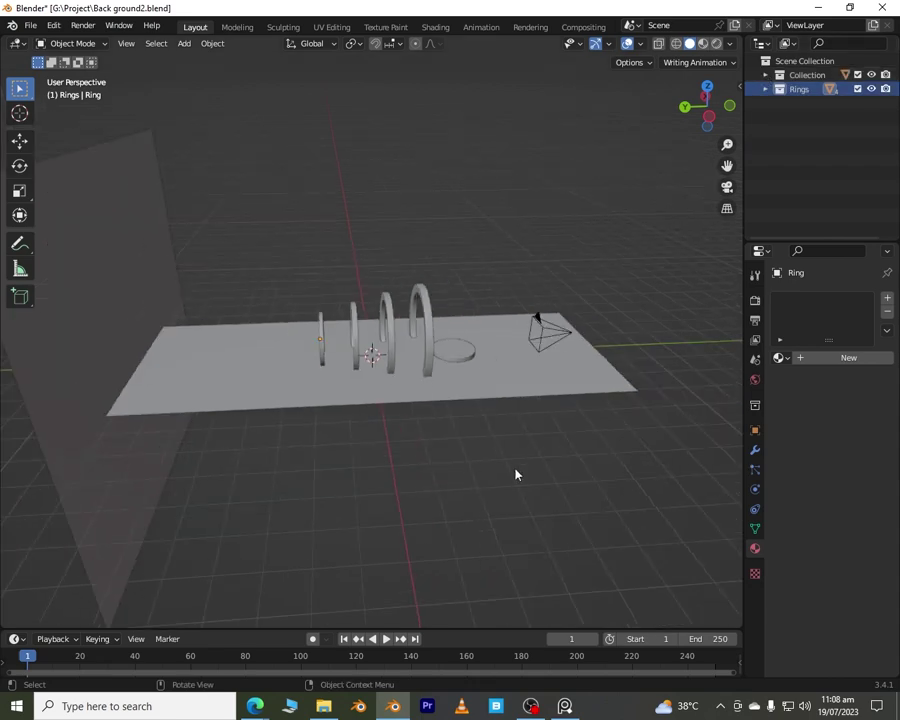
Step: Add a new material named CO to the round podium
middle_click_drag(516, 475, 450, 480)
scroll(450, 480, "up", 5)
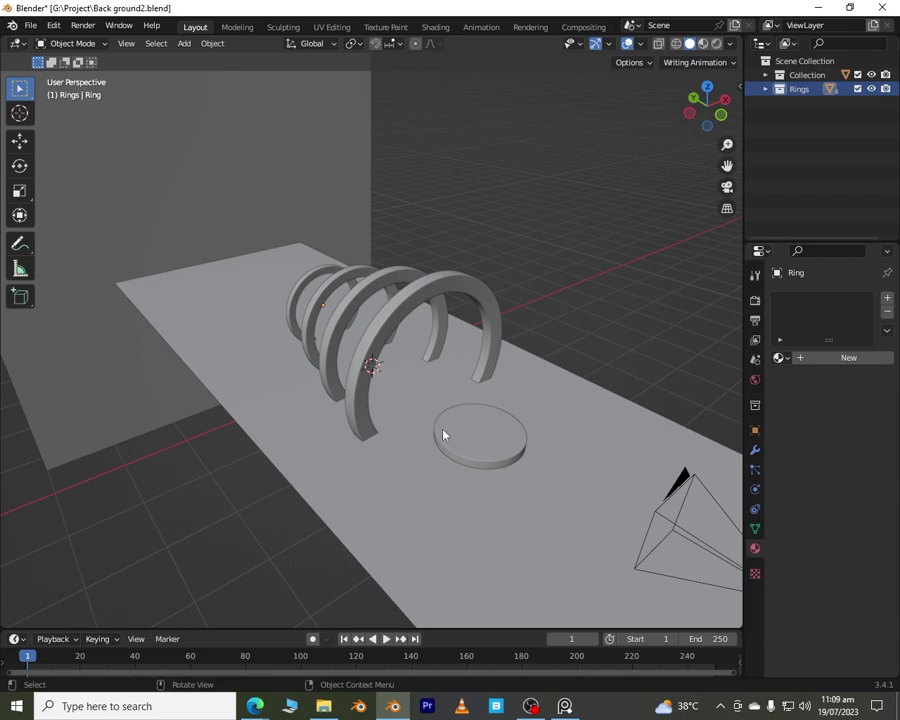
scroll(446, 404, "down", 3)
middle_click_drag(446, 404, 472, 412)
left_click(516, 391)
left_click(455, 378)
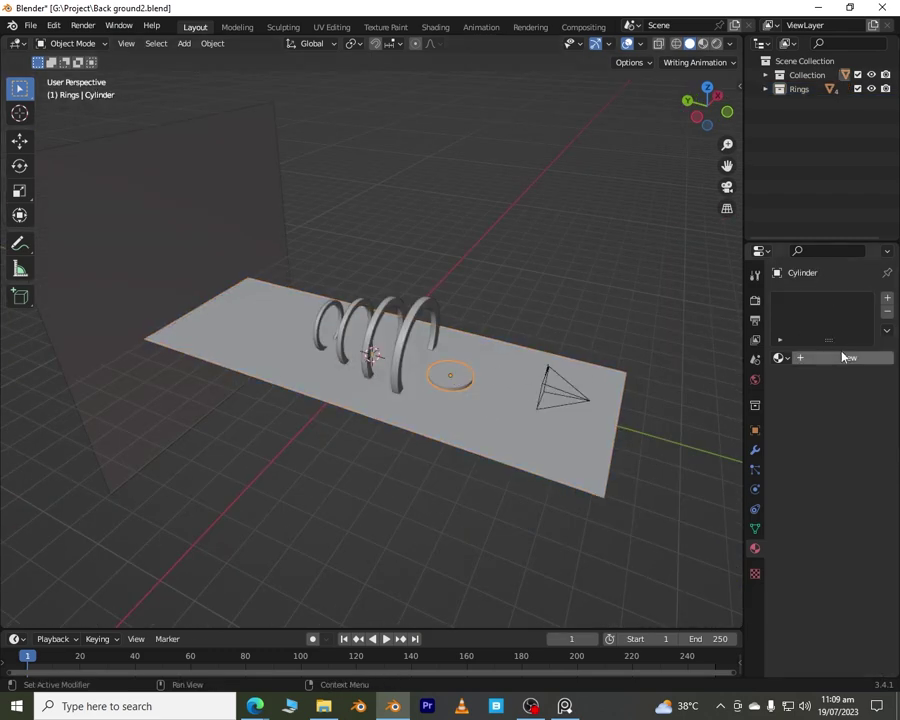
left_click(841, 357)
double_click(835, 301)
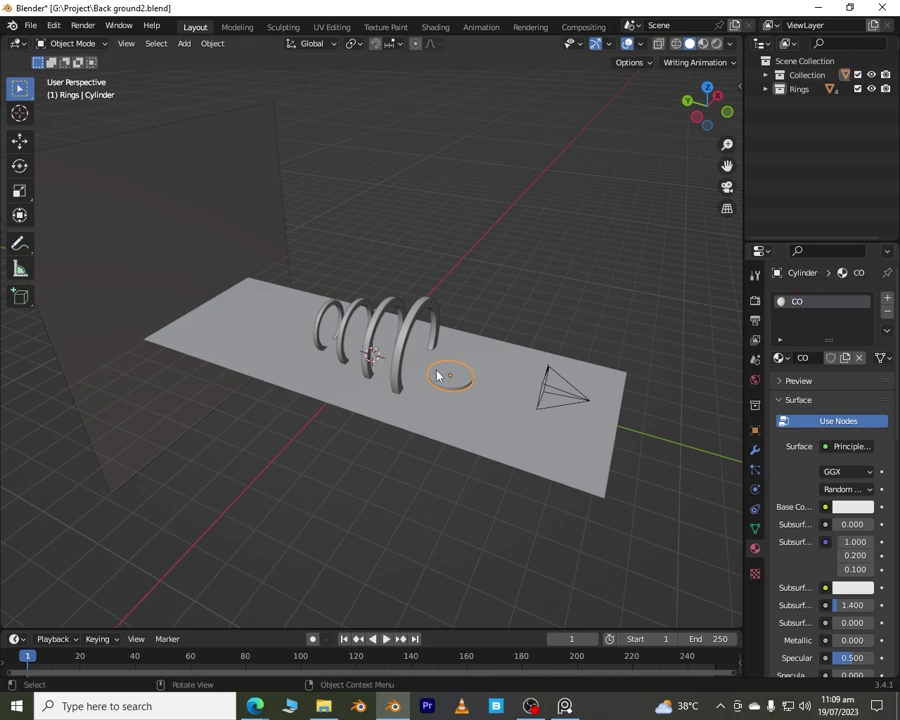
Step: Add a new material named BG to the backdrop plane
left_click(280, 332)
left_click(108, 267)
left_click(841, 357)
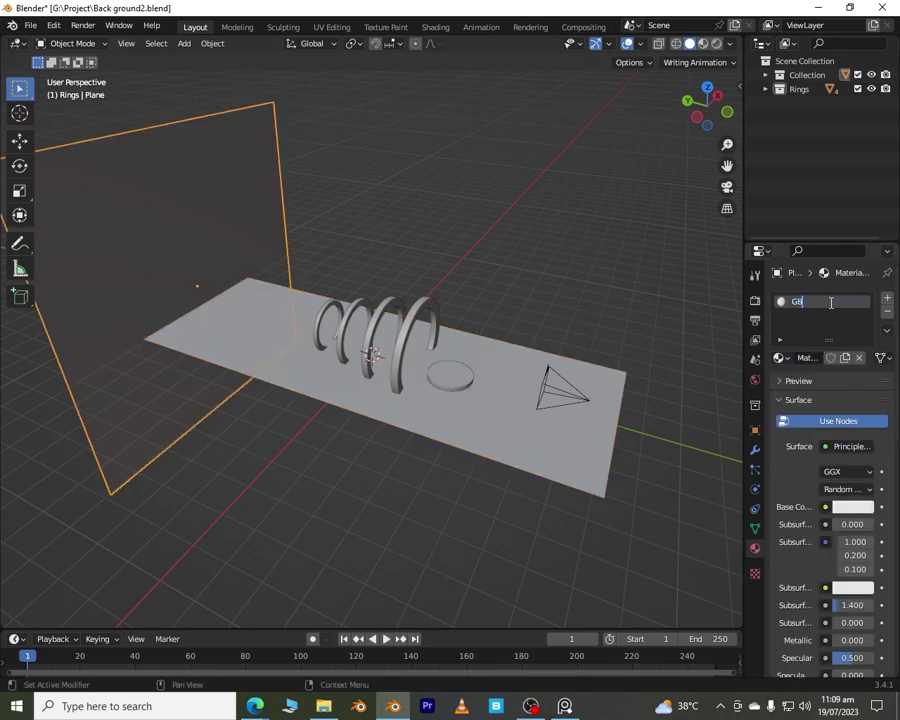
Step: Select all four rings with the front ring active and add a new material named Ring
left_click(321, 330)
left_click(346, 330, "shift")
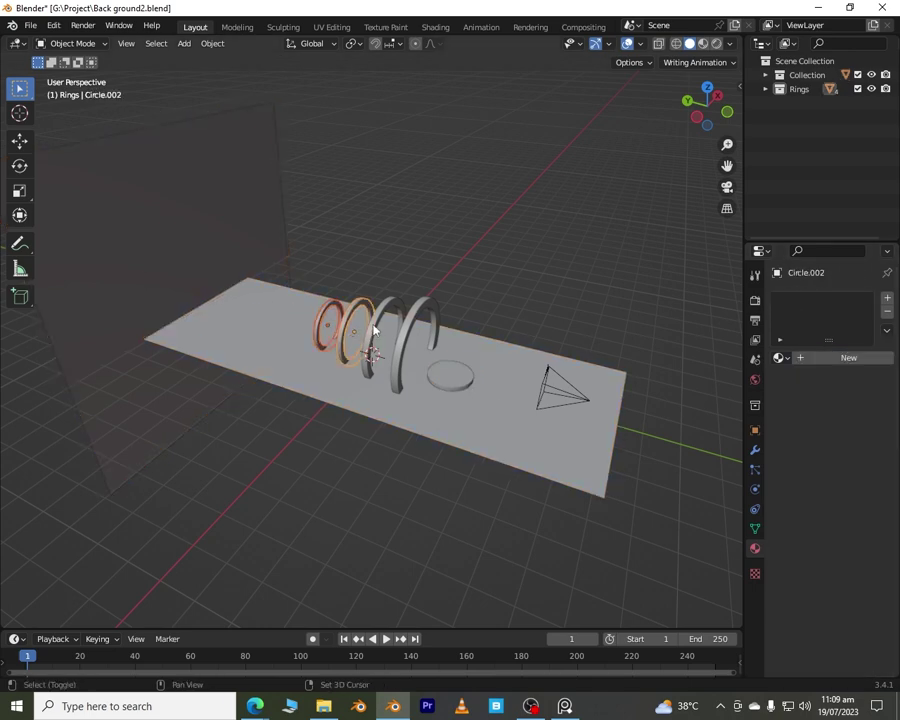
left_click(374, 330, "shift")
left_click(408, 327, "shift")
left_click(848, 357)
double_click(831, 301)
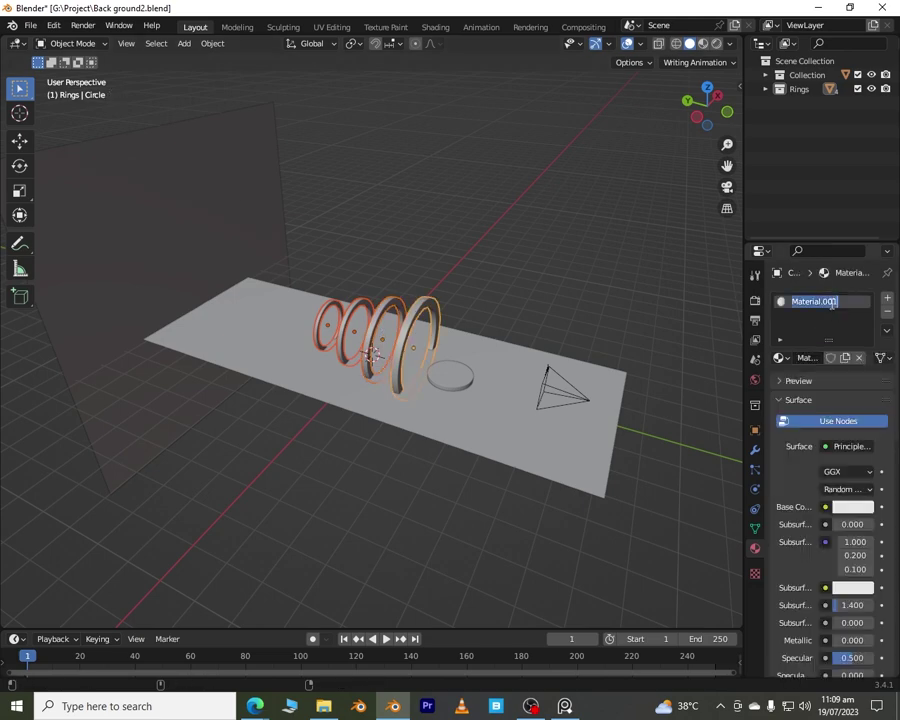
type("Ring")
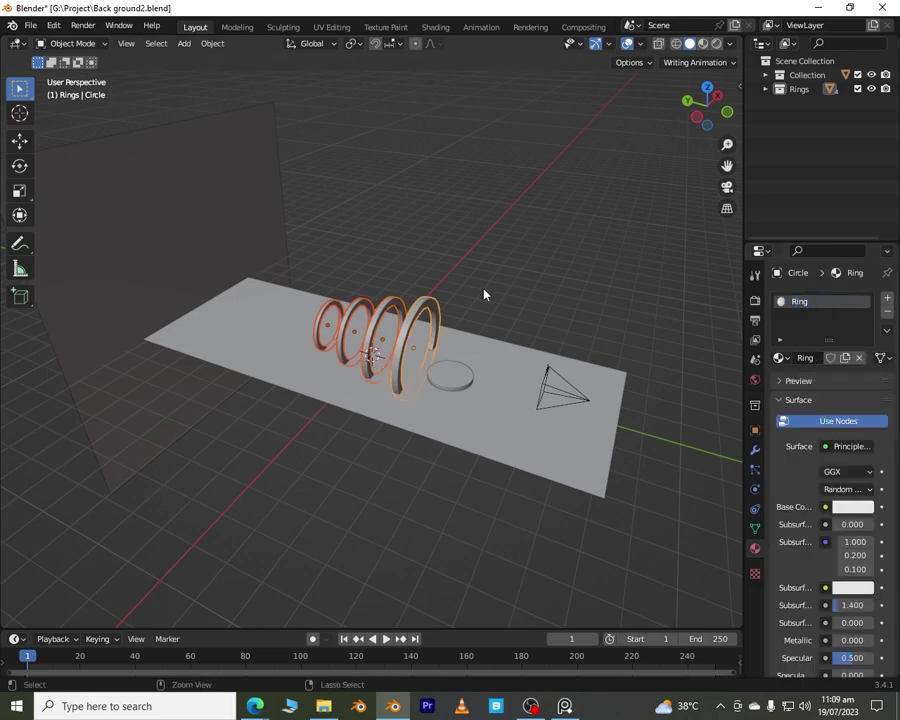
Step: Link the front ring's material to the other selected rings
key("ctrl+l")
left_click(448, 324)
left_click(578, 287)
Step: Check the objects' material assignments, return to the camera view and save the file
left_click(448, 380)
left_click(155, 275)
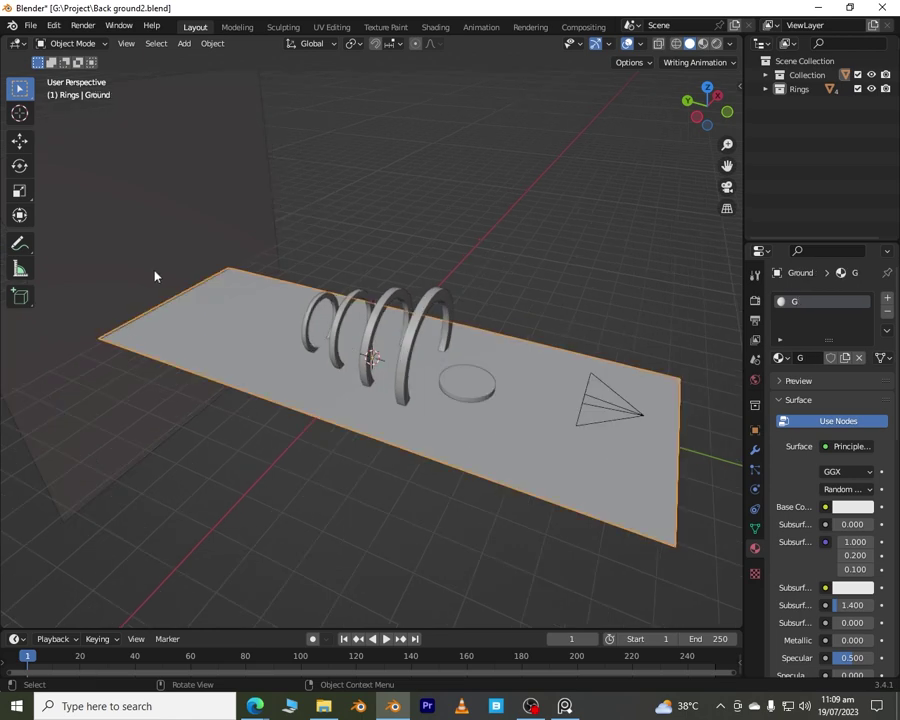
left_click(151, 271)
key("KP_0")
key("ctrl+s")
left_click(755, 449)
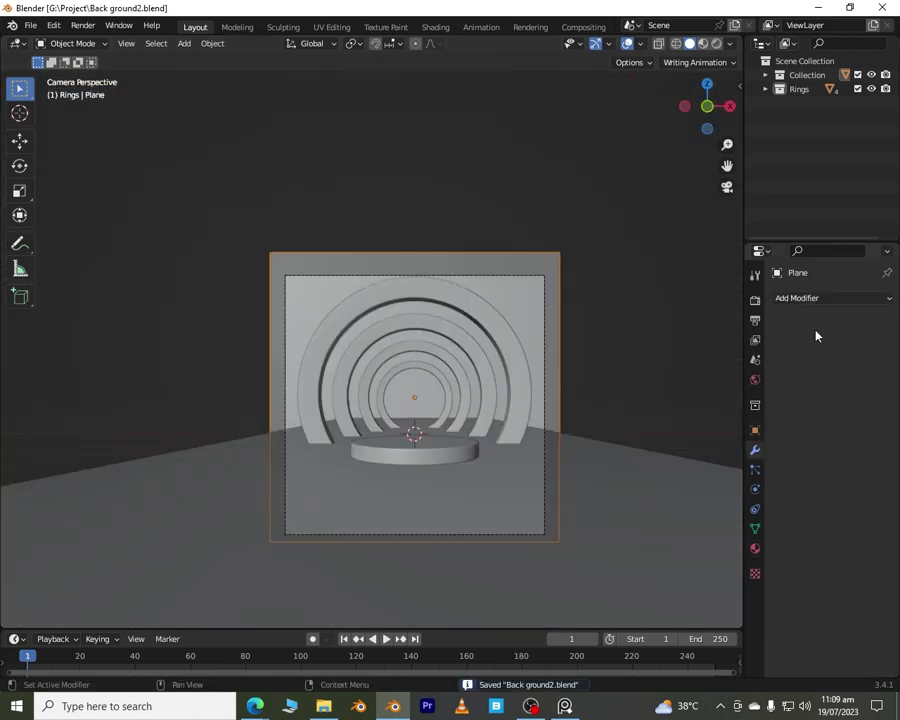
left_click(617, 239)
Step: Switch the scene's render engine from Eevee to Cycles
left_click(755, 300)
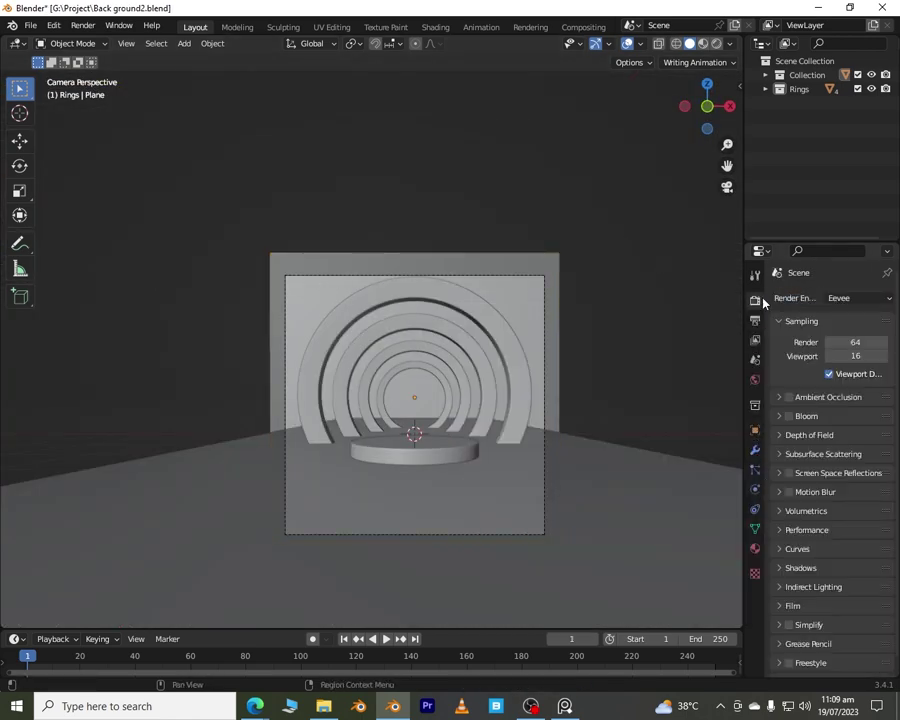
left_click(850, 298)
left_click(835, 343)
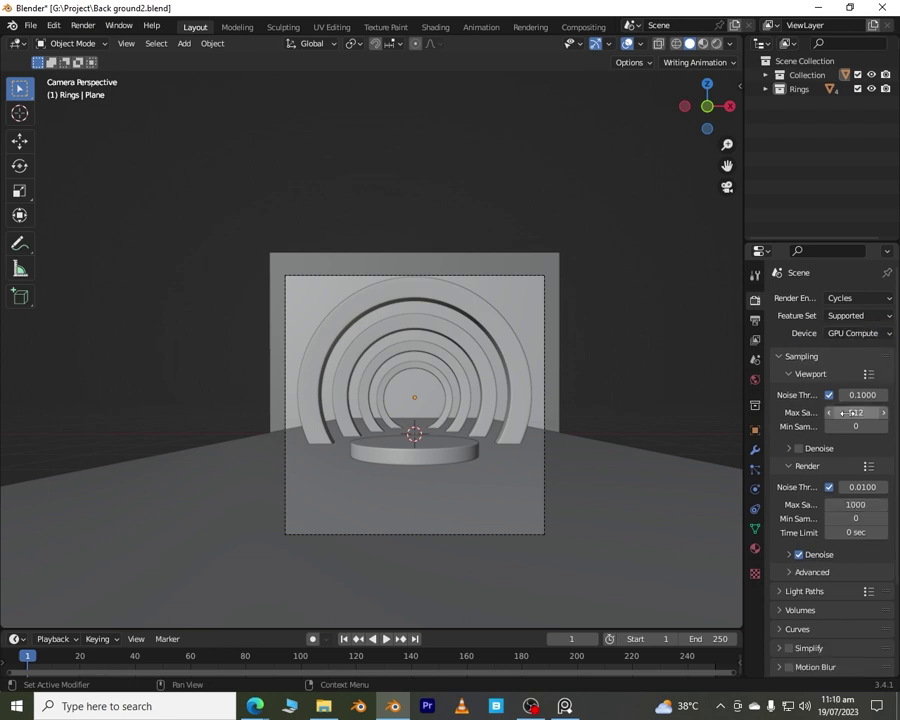
left_click(755, 548)
left_click(755, 300)
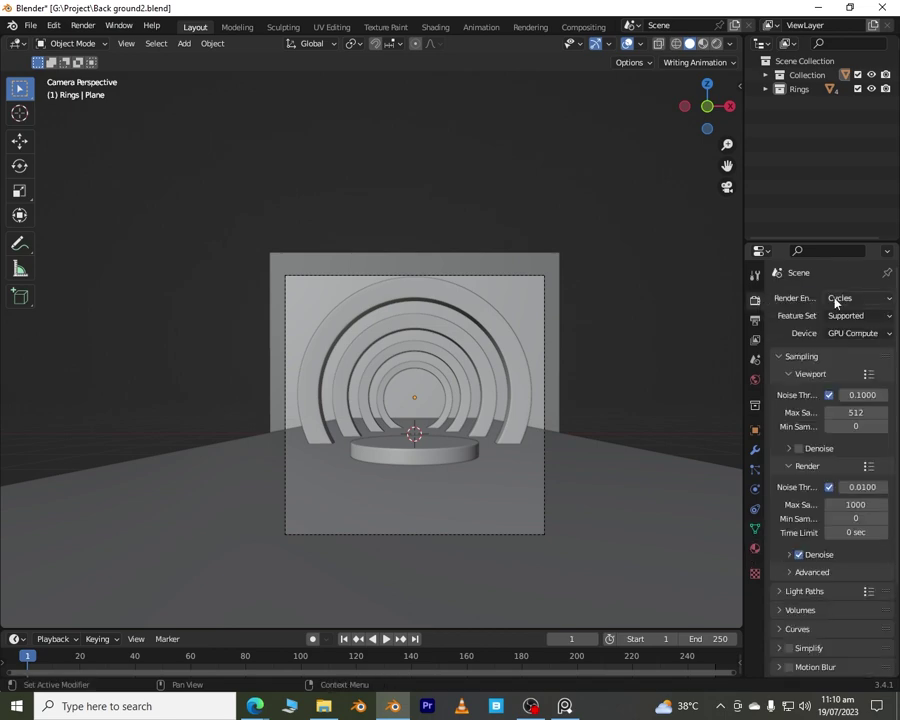
Step: Switch the viewport to rendered shading to preview the scene through the camera
left_click(716, 44)
scroll(329, 257, "up", 2)
scroll(402, 317, "down", 2)
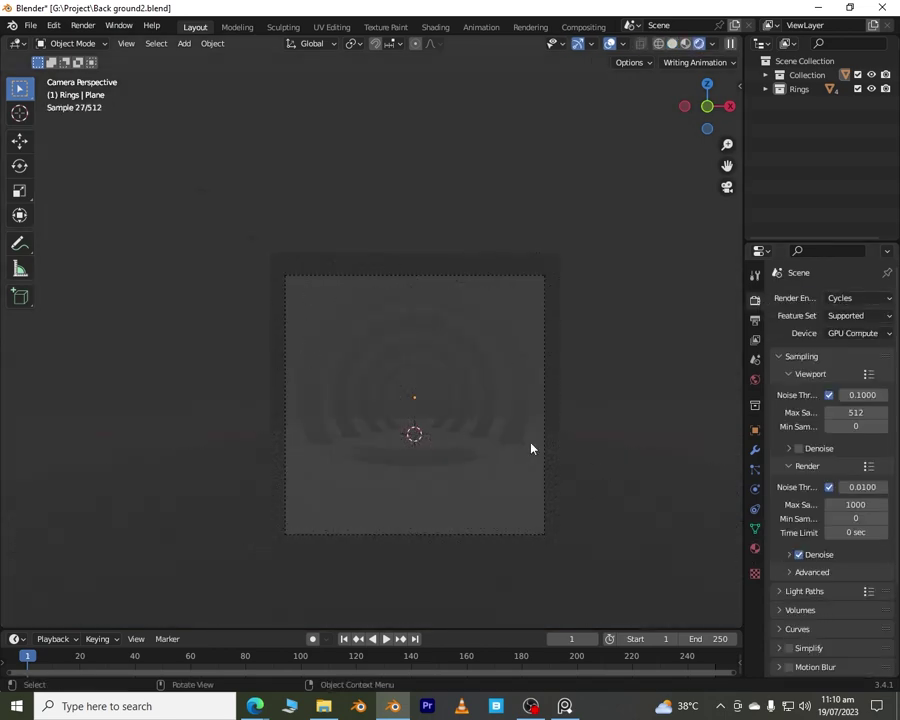
Step: Enable depth of field on the camera and set its focus distance to 1.9 m
left_click(542, 456)
left_click(543, 456)
left_click(755, 489)
left_click(789, 552)
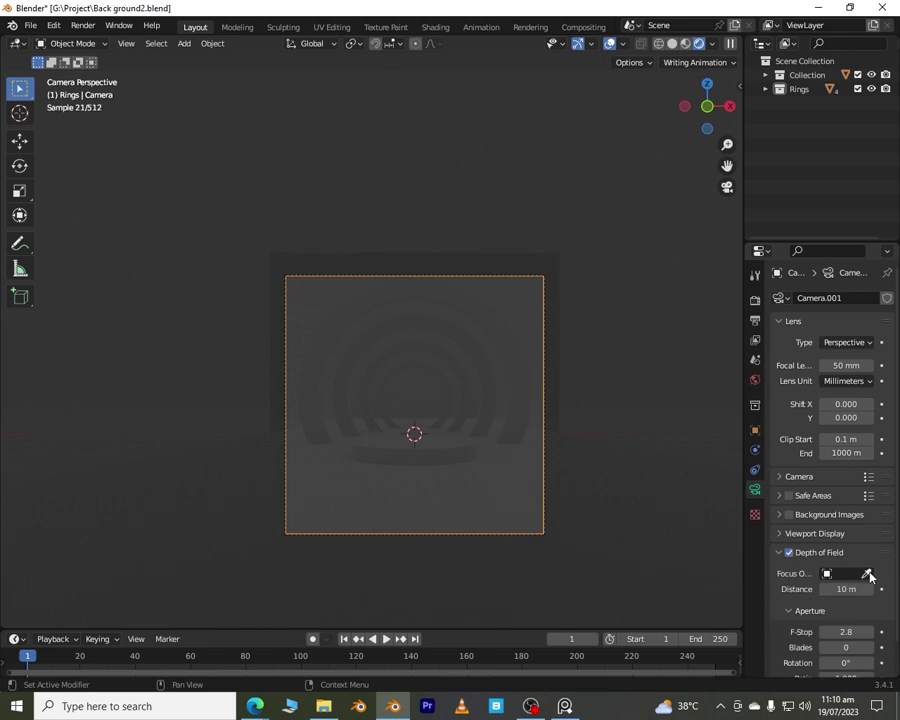
mouse_move(845, 589)
left_mouse_down()
mouse_move(790, 589)
mouse_move(828, 589)
left_mouse_up()
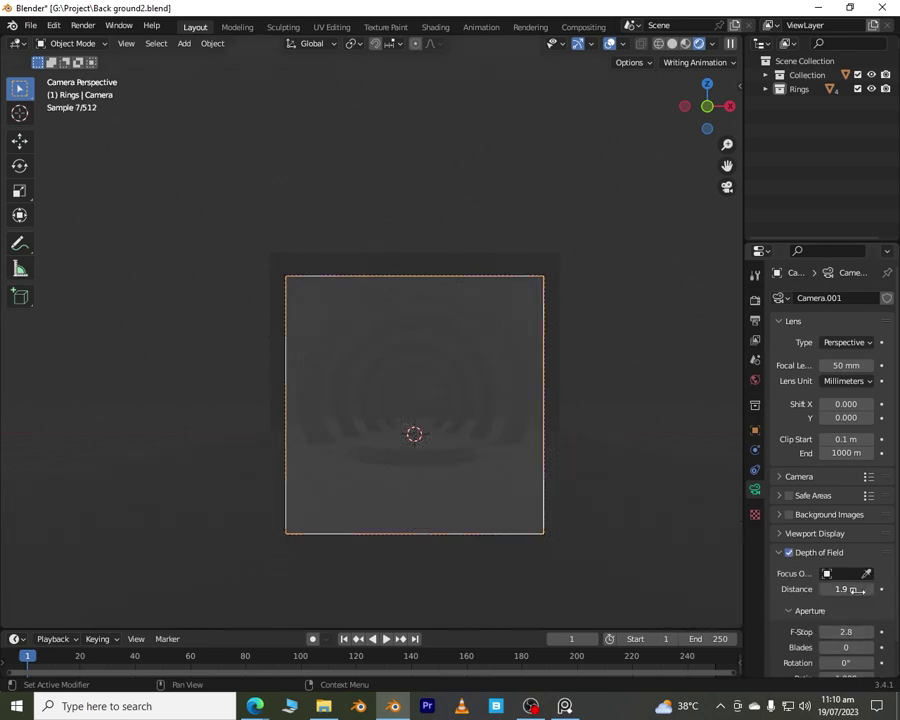
Step: Set the podium cylinder as the camera's depth of field focus object
scroll(491, 451, "up", 3)
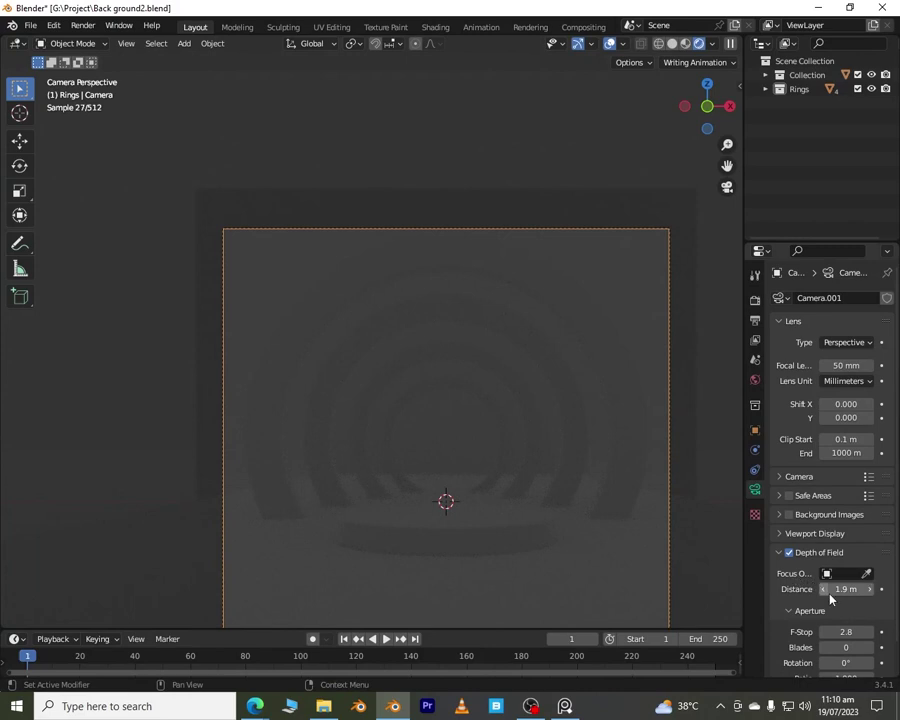
left_click(866, 574)
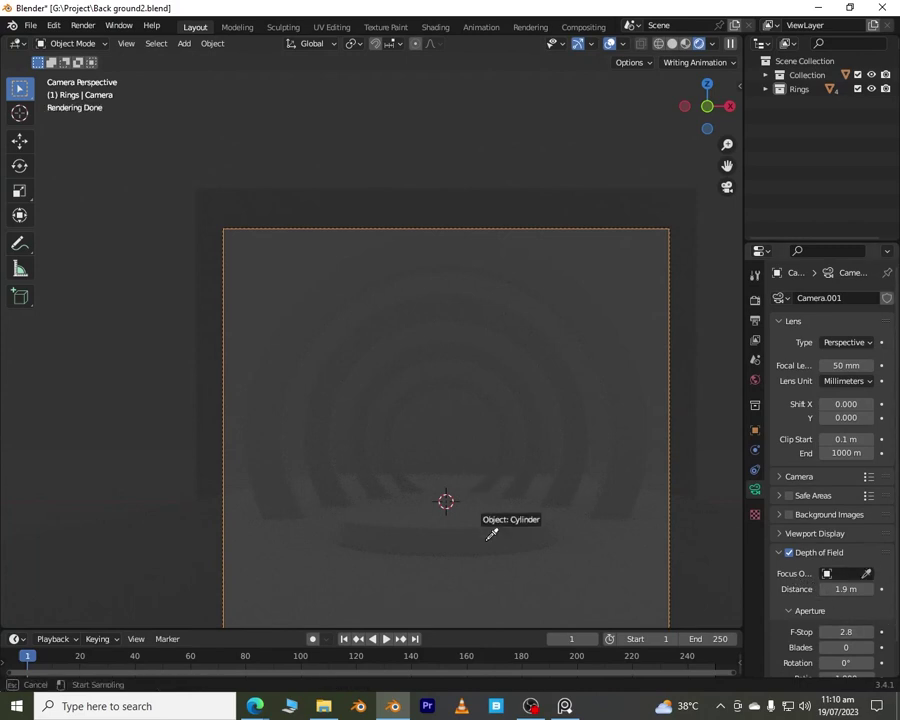
left_click(536, 516)
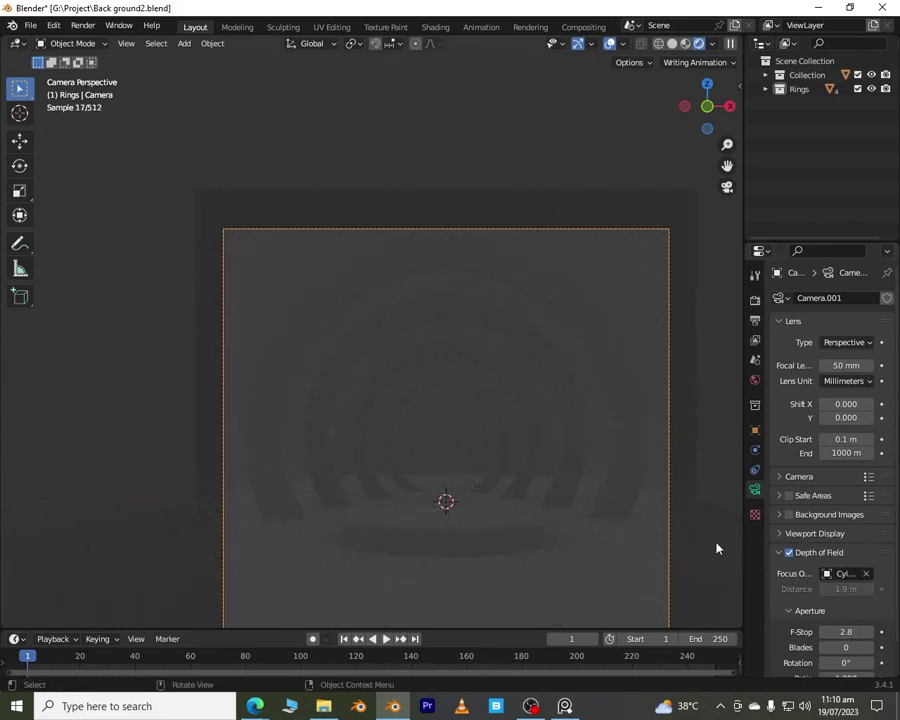
Step: Set the camera's aperture to F-Stop 1.5 with 15 blades
scroll(578, 514, "down", 3)
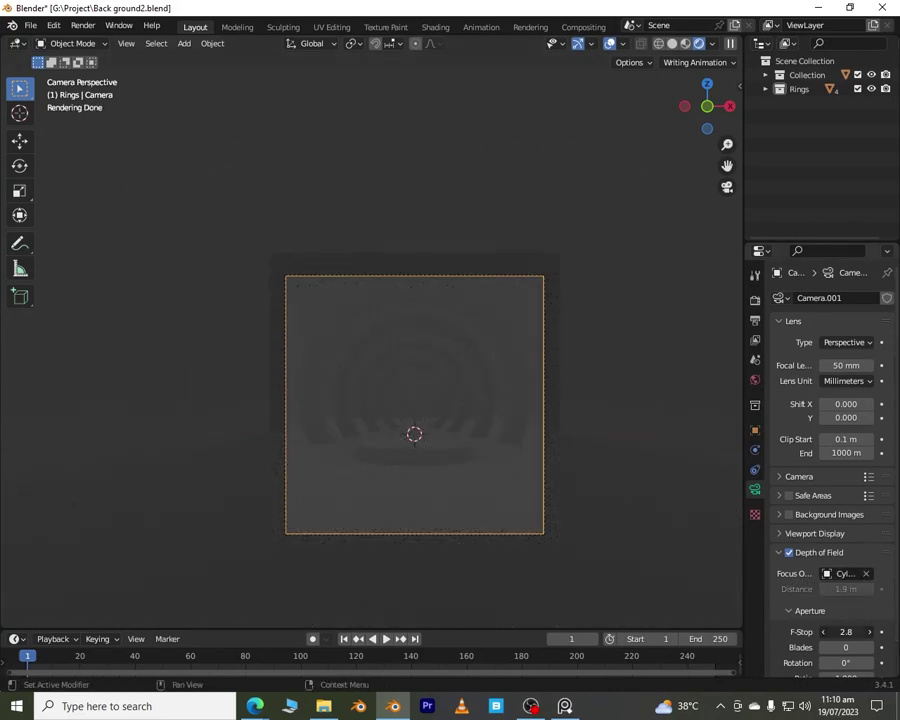
scroll(848, 628, "down", 2)
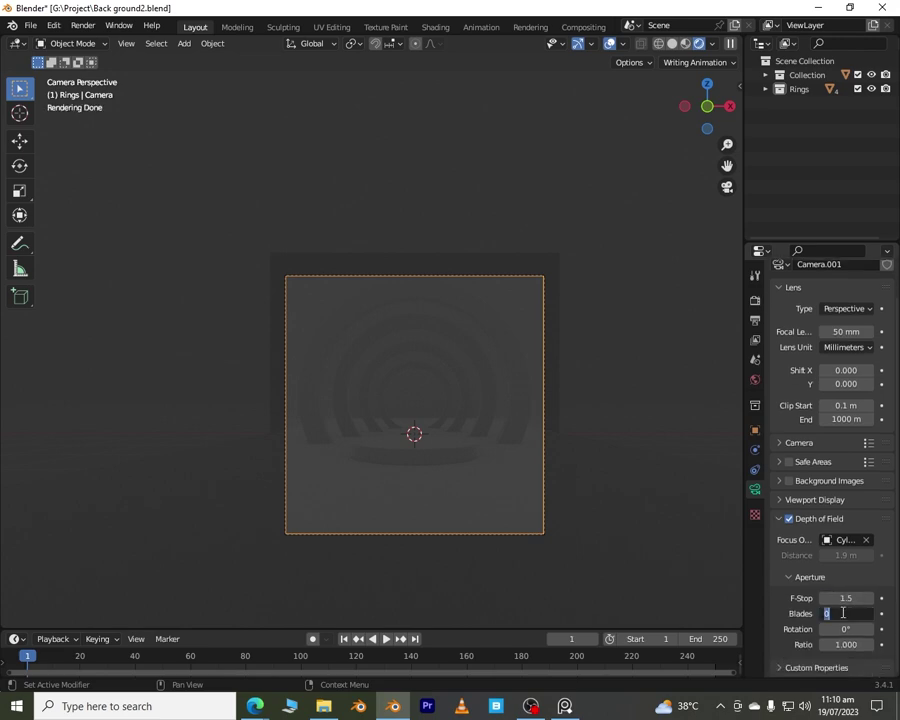
type("15")
key("Return")
scroll(474, 466, "up", 4)
scroll(500, 519, "down", 3)
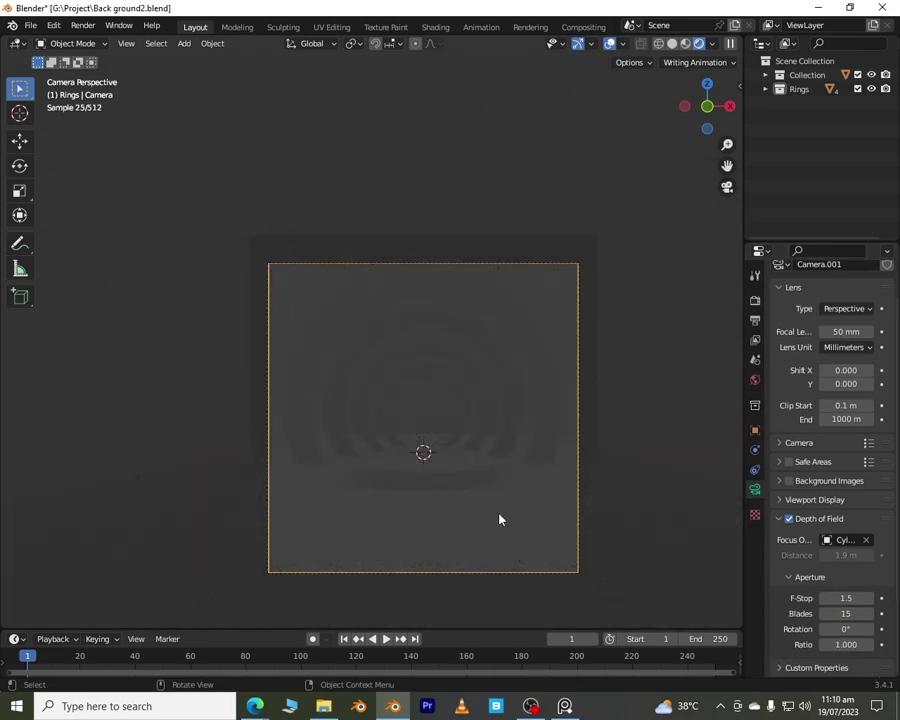
Step: Change the base colour of the backdrop's BG material to a light cyan
middle_click_drag(500, 519, 498, 440)
scroll(498, 440, "down", 5)
left_click(755, 379)
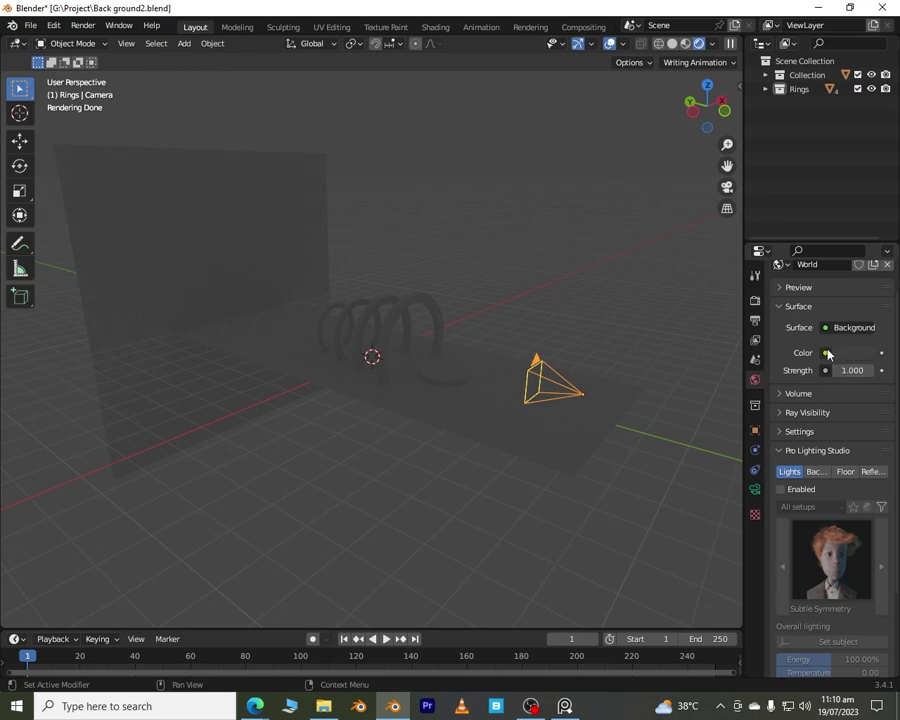
left_click(280, 350)
left_click(755, 548)
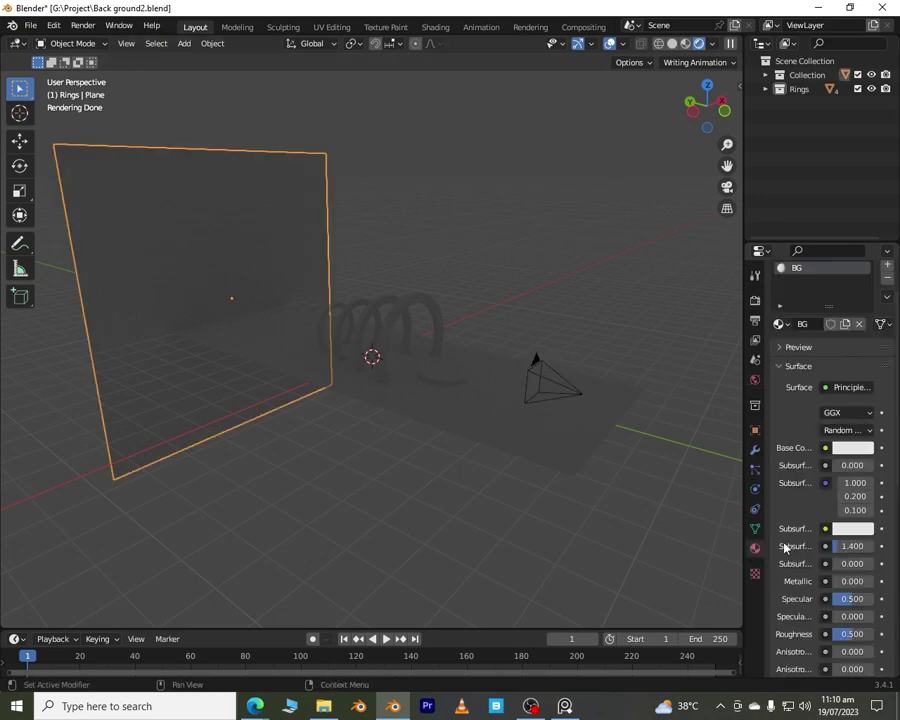
left_click(843, 450)
left_click_drag(808, 315, 803, 290)
scroll(439, 493, "up", 3)
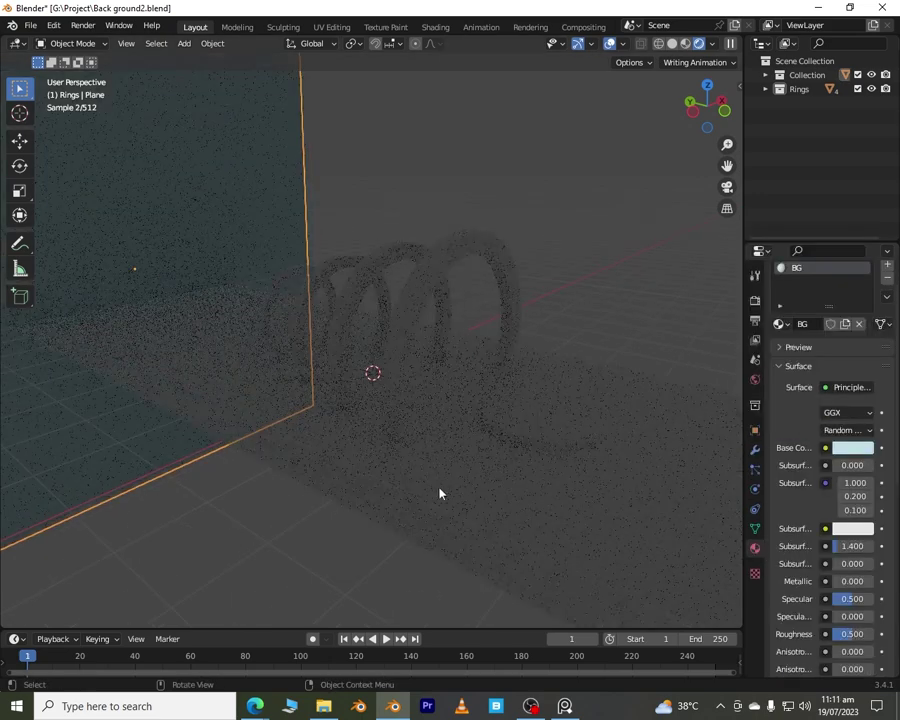
Step: Check the PureRef reference, refine the backdrop's light blue base colour and set its roughness to 0.233
mouse_move(580, 712)
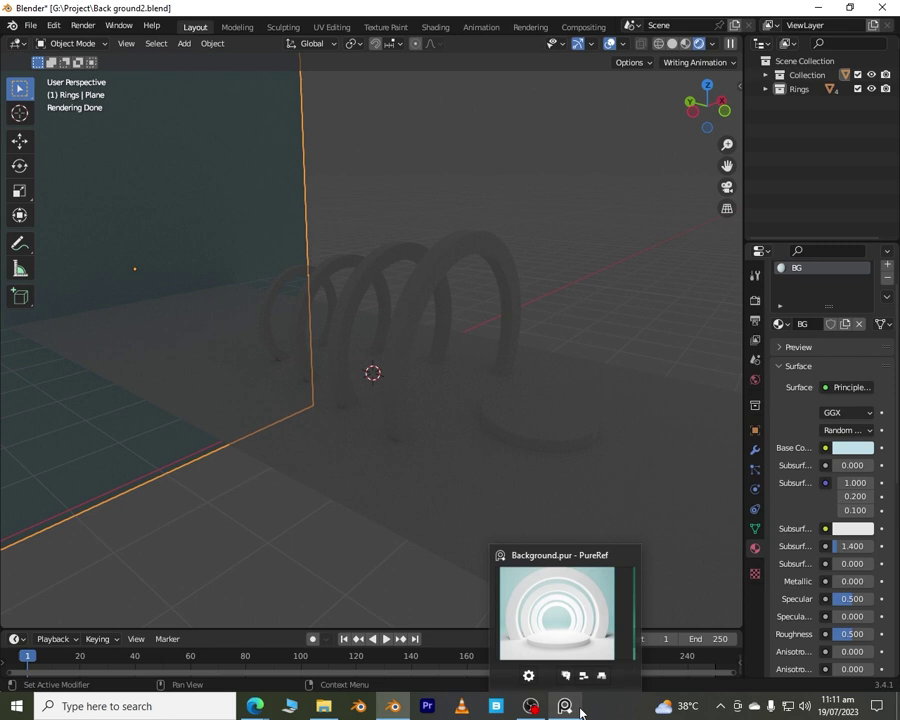
left_click(848, 448)
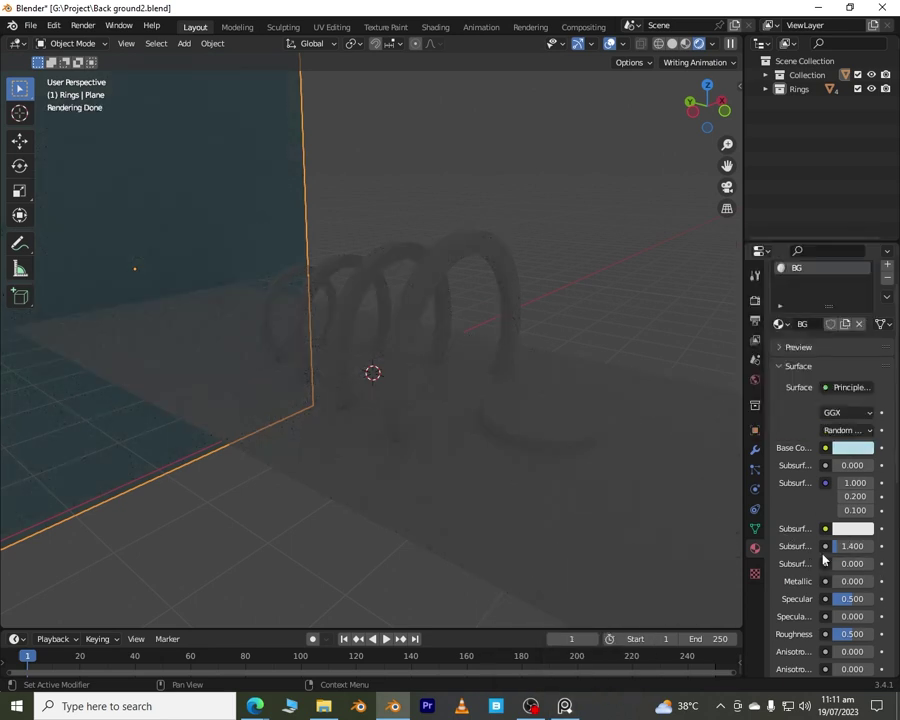
left_click_drag(857, 635, 843, 635)
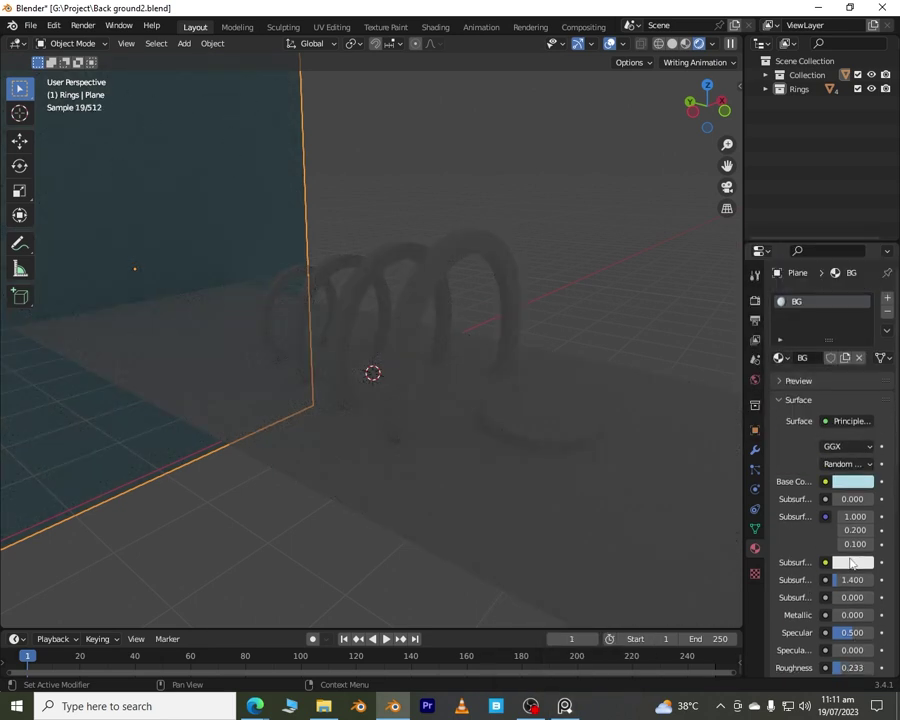
Step: Set the World background strength to 0 so no ambient light reaches the scene
left_click(755, 359)
left_click(755, 379)
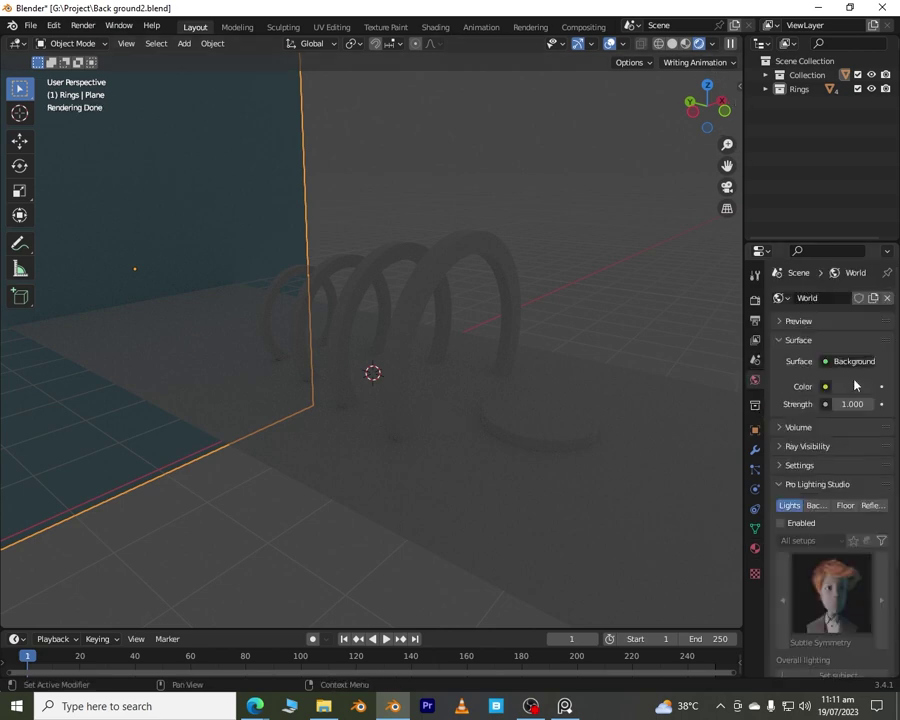
left_click(852, 386)
left_click(852, 404)
type("0")
key("Return")
Step: Add an area light and move it in side view to high above the podium
key("shift+a")
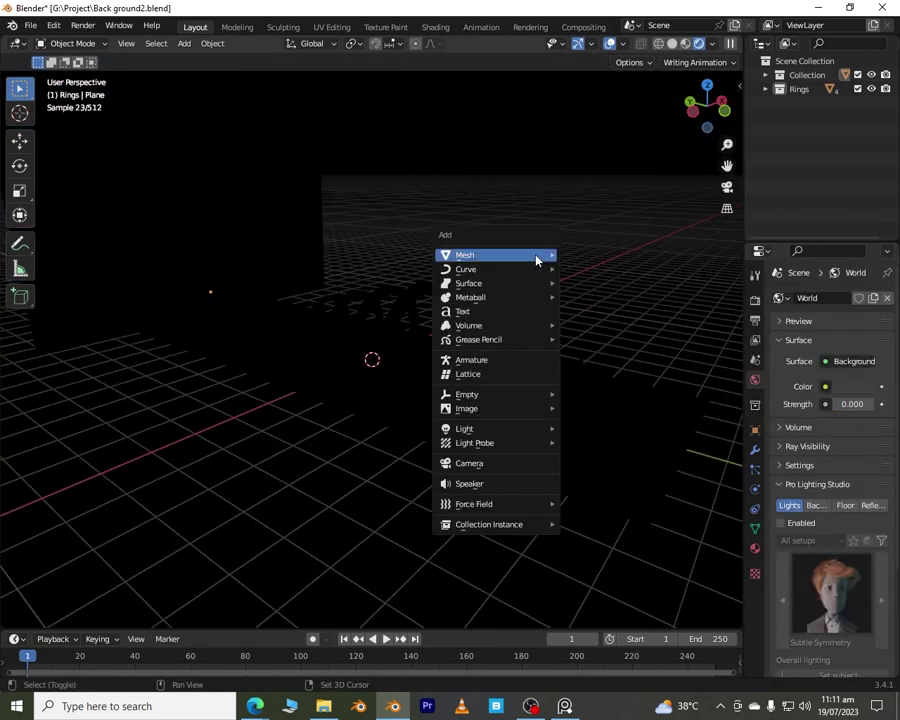
mouse_move(452, 426)
left_click(604, 472)
left_click(691, 121)
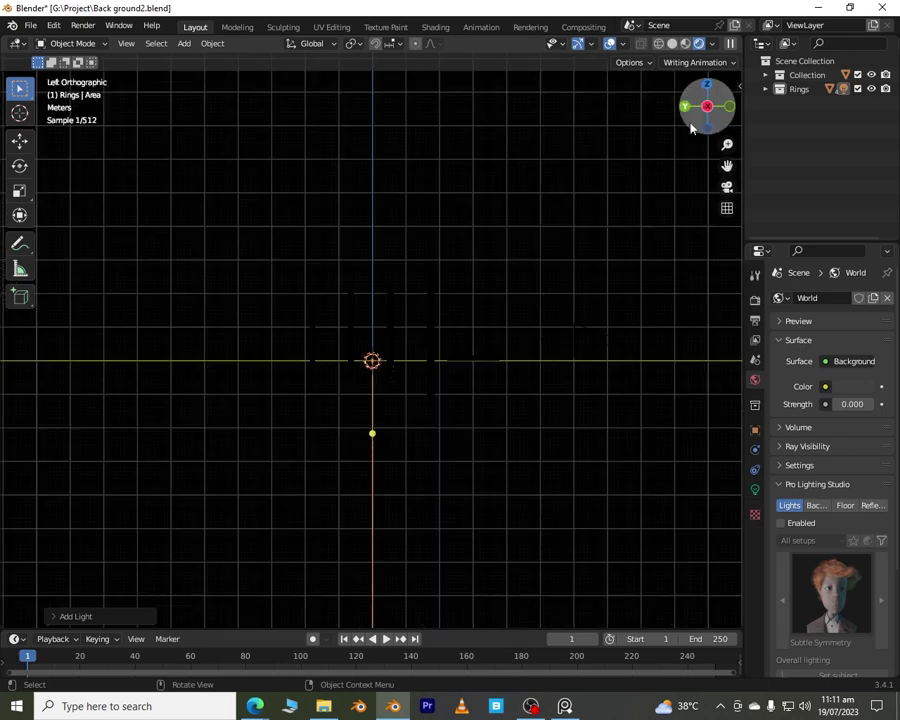
key("g")
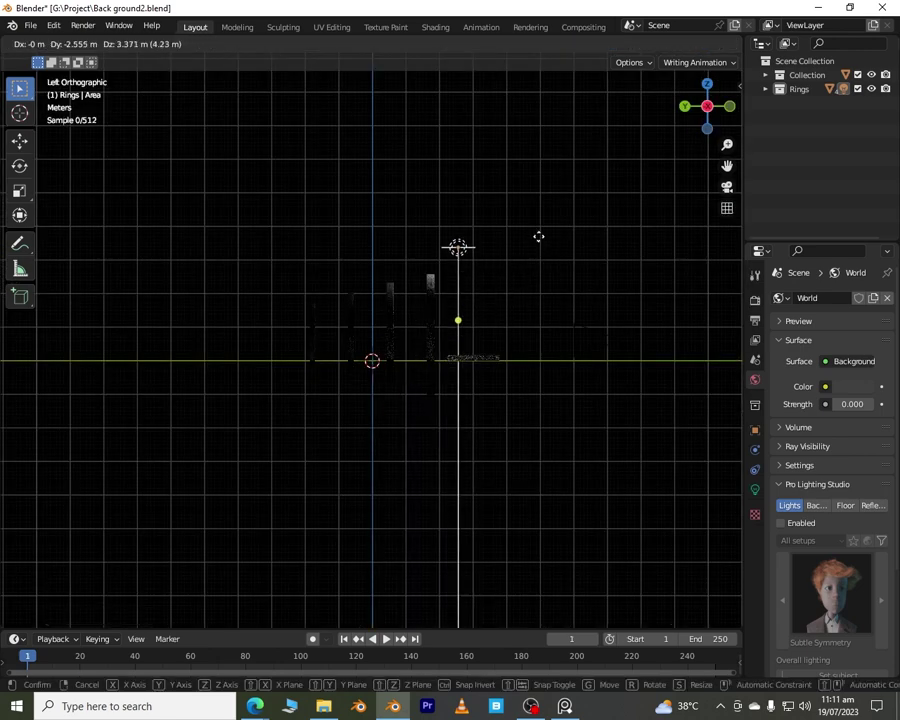
left_click(544, 183)
Step: Enlarge the overhead area light and stretch it wider along the X axis
key("KP_0")
scroll(469, 305, "down", 2)
key("s")
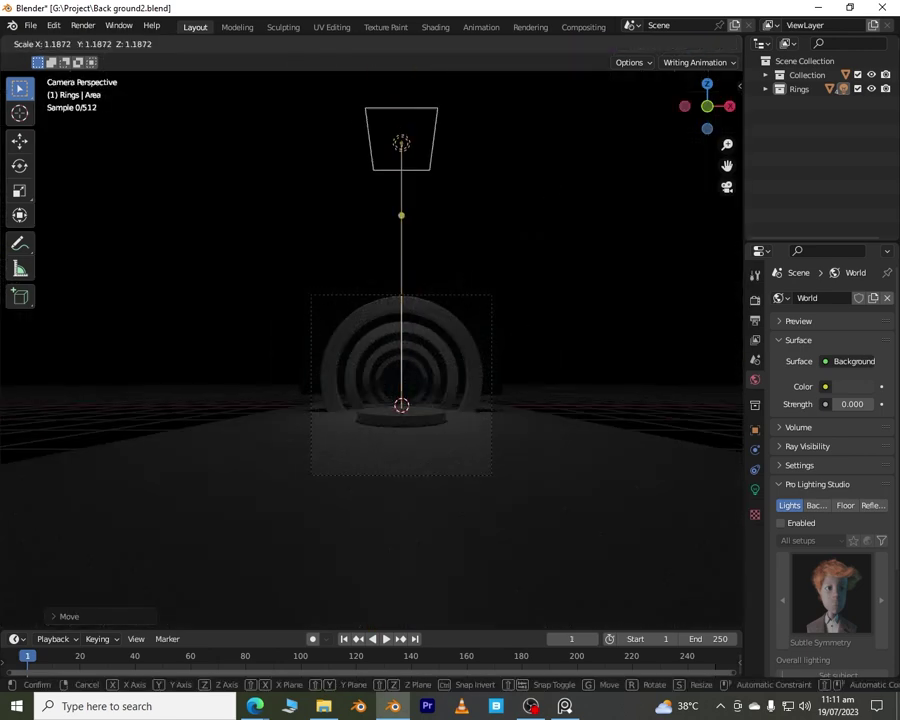
left_click(623, 348)
key("s")
key("x")
left_click(871, 424)
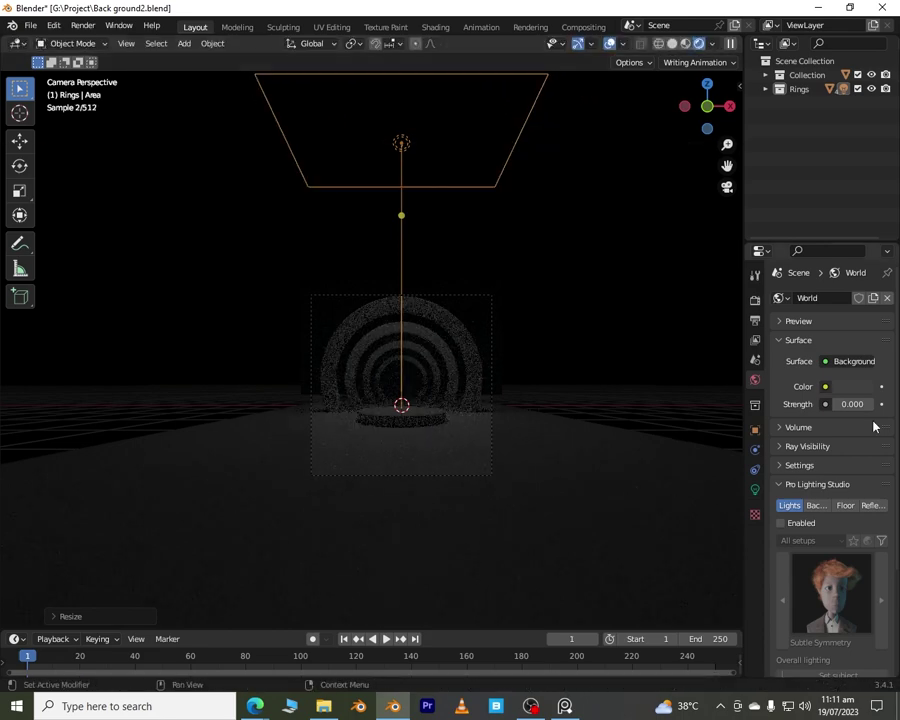
Step: Set the overhead area light's power to 500 W and check the lit scene through the camera
left_click(755, 490)
left_click(851, 396)
type("500")
key("Return")
scroll(434, 452, "up", 2)
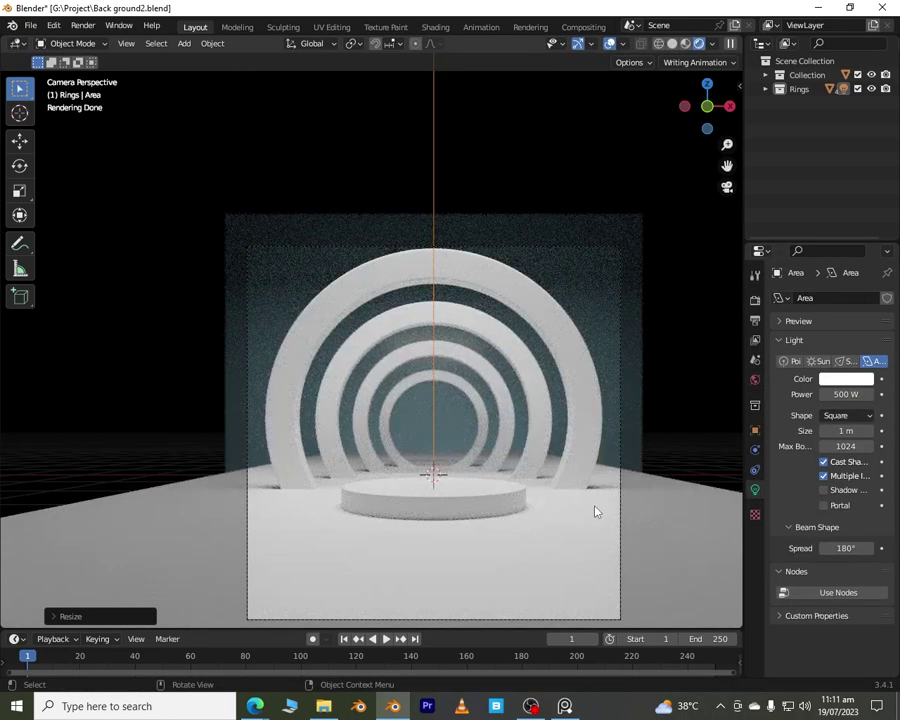
scroll(611, 530, "up", 3)
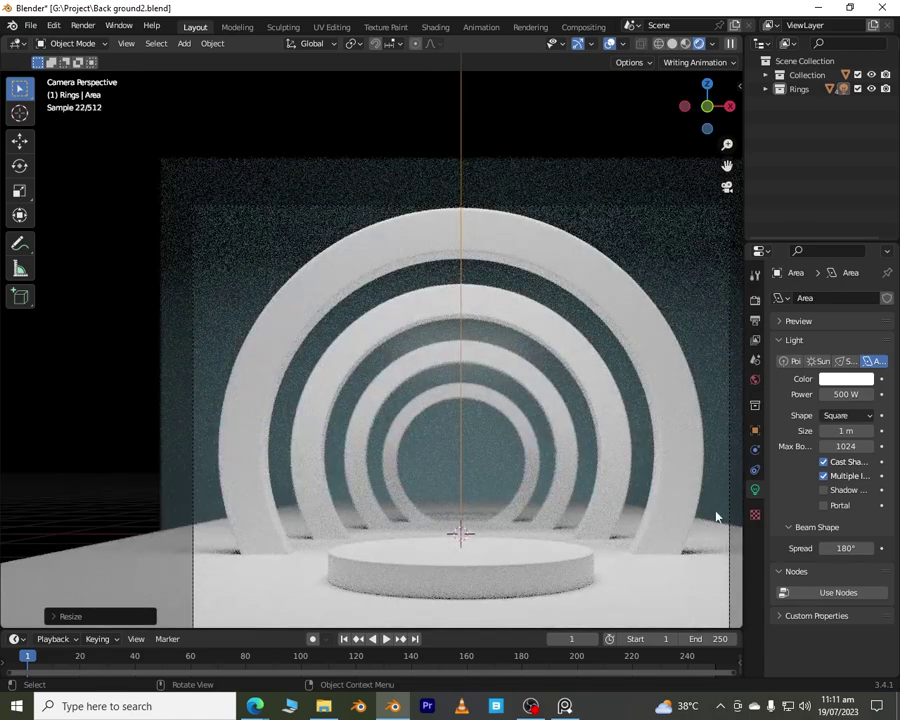
scroll(548, 352, "up", 3)
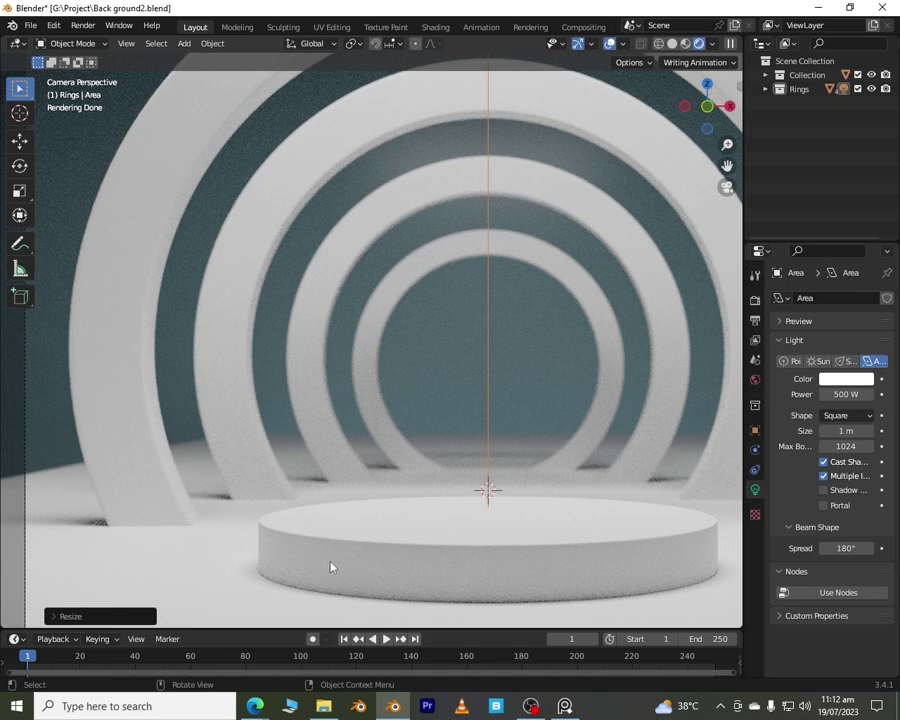
Step: Open the front, largest ring for mesh editing in solid shading with X-ray enabled
scroll(446, 426, "down", 3)
left_click(638, 310)
key("Tab")
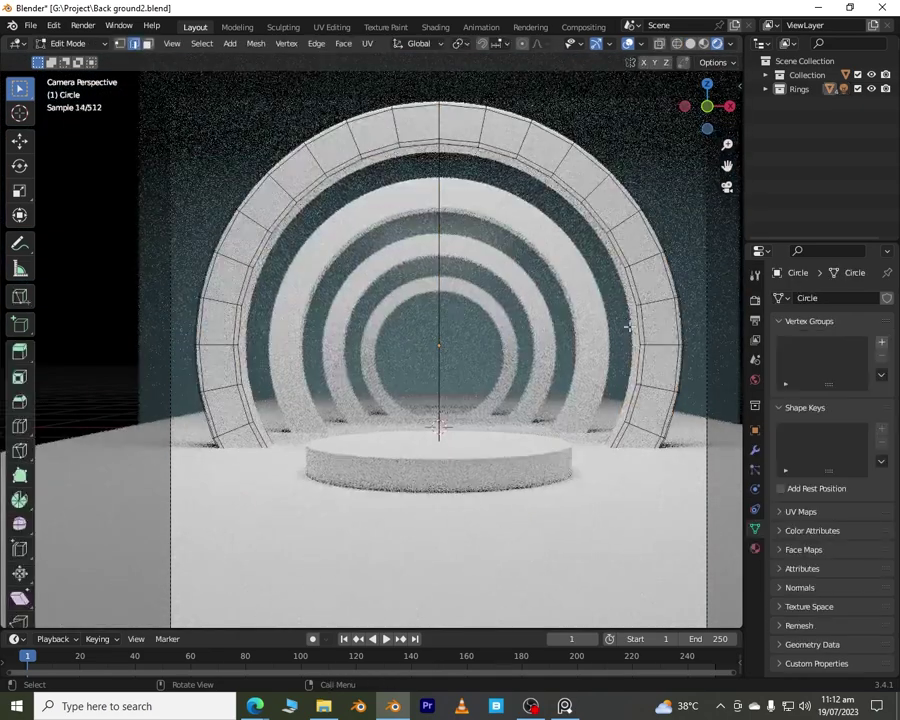
left_click(690, 43)
middle_click_drag(560, 300, 372, 380)
scroll(492, 405, "up", 4)
middle_click_drag(492, 405, 618, 457)
key("Tab")
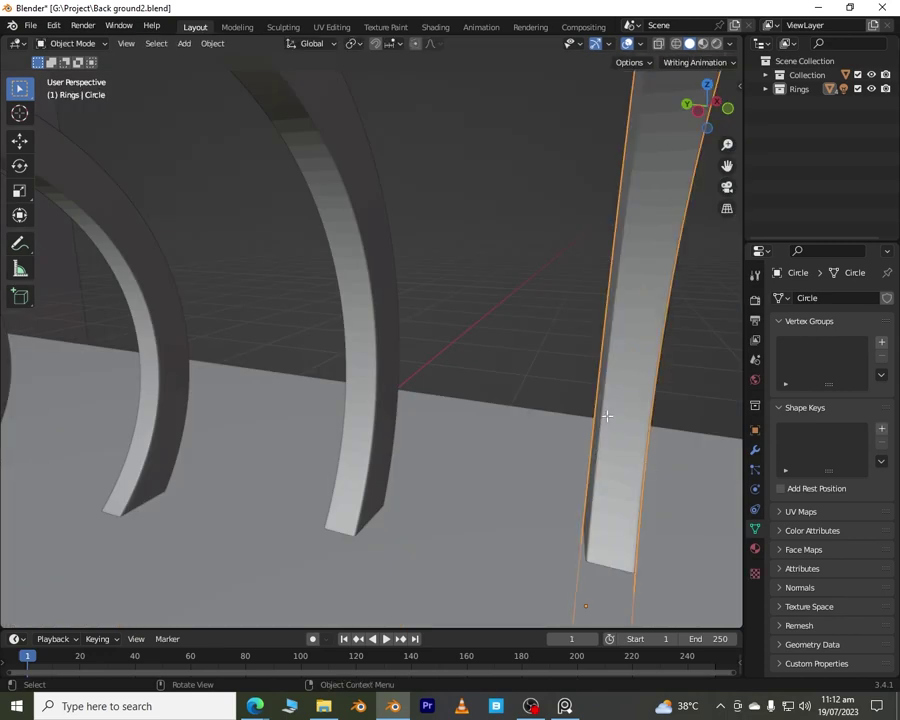
key("Tab")
left_click(660, 44)
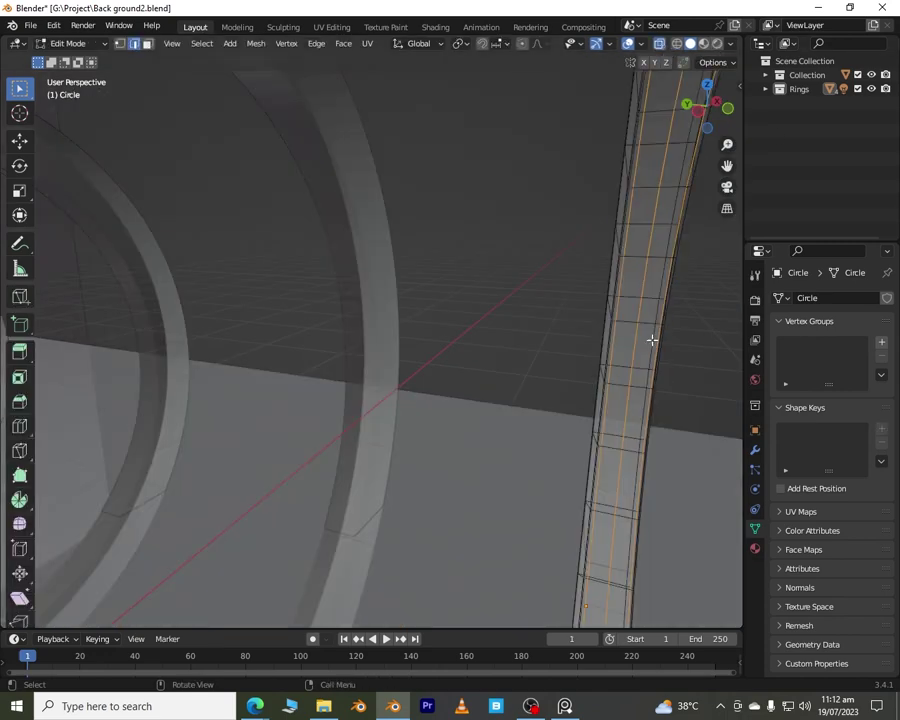
Step: Select the face loops running around the inner side of the front ring
left_click(676, 410)
middle_click_drag(503, 360, 442, 523, "shift")
scroll(442, 523, "up", 3)
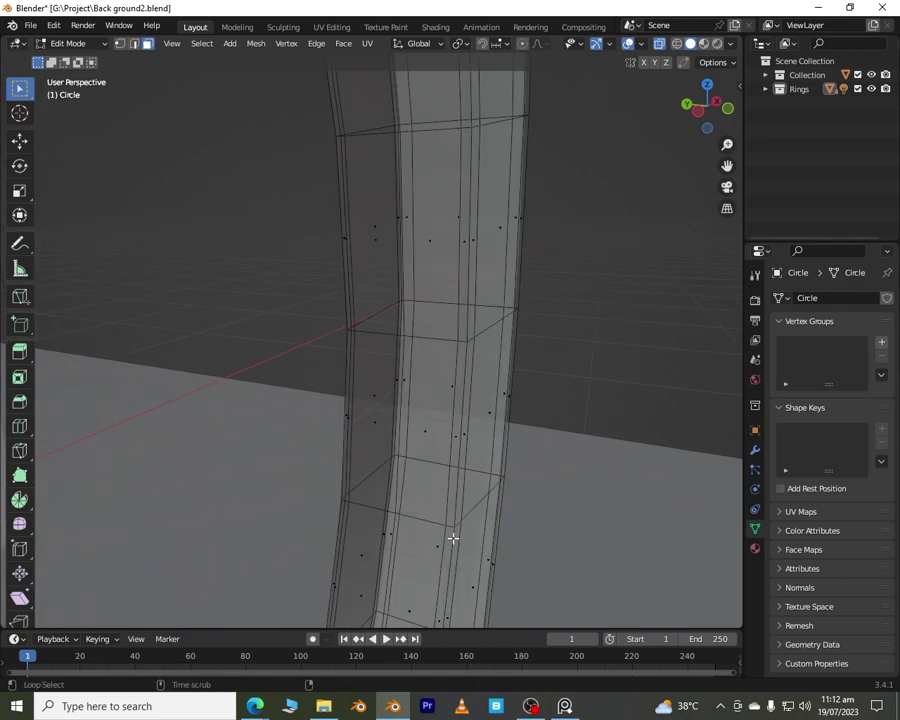
left_click(447, 528, "alt")
left_click(411, 513, "alt+shift")
mouse_move(389, 489)
middle_mouse_down()
mouse_move(436, 494)
mouse_move(400, 501)
middle_mouse_up()
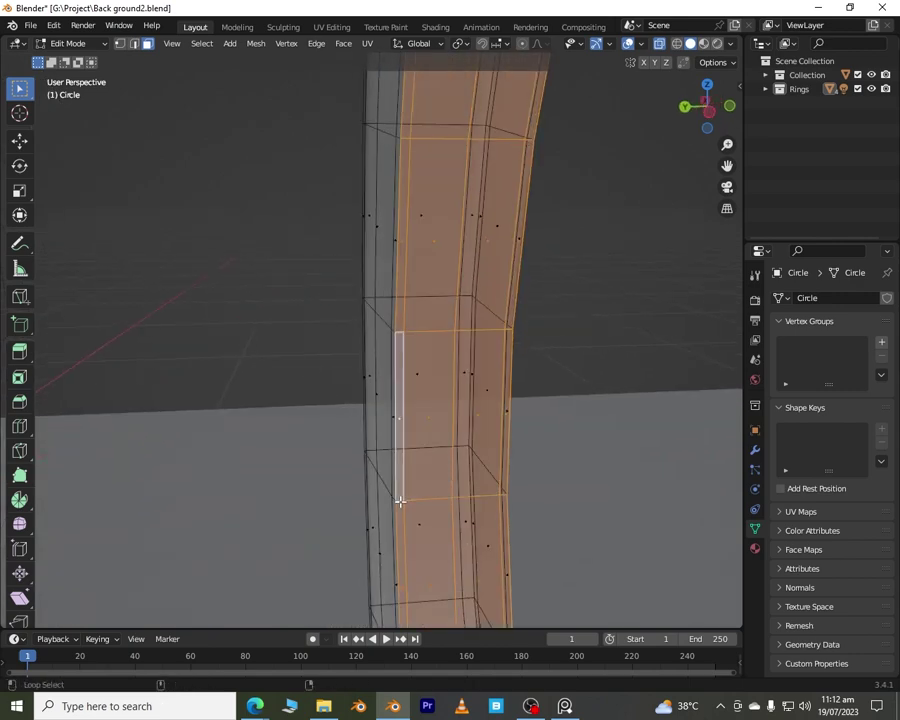
Step: Assign a second material named Emission to the selected inner faces, using a white Emission shader with strength 2.5
left_click(755, 547)
left_click(886, 298)
left_click(815, 397)
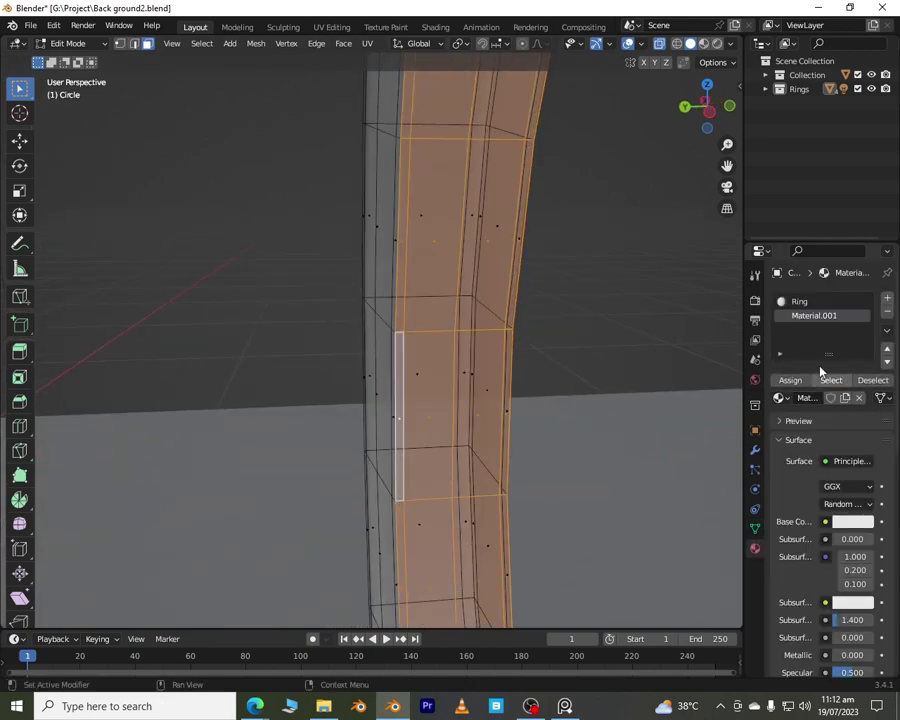
double_click(826, 315)
left_click(829, 461)
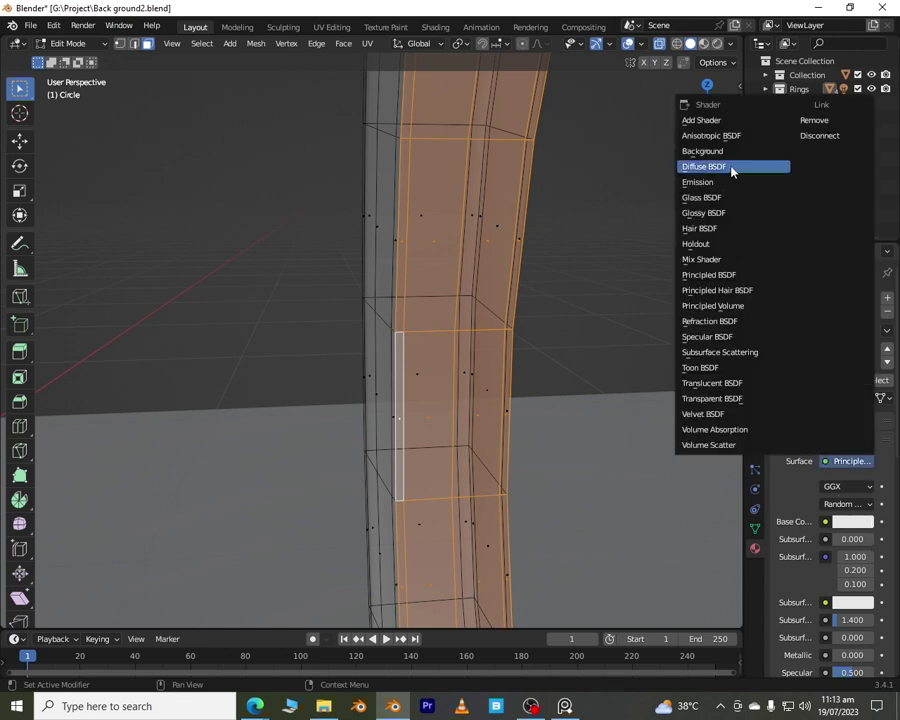
left_click(731, 183)
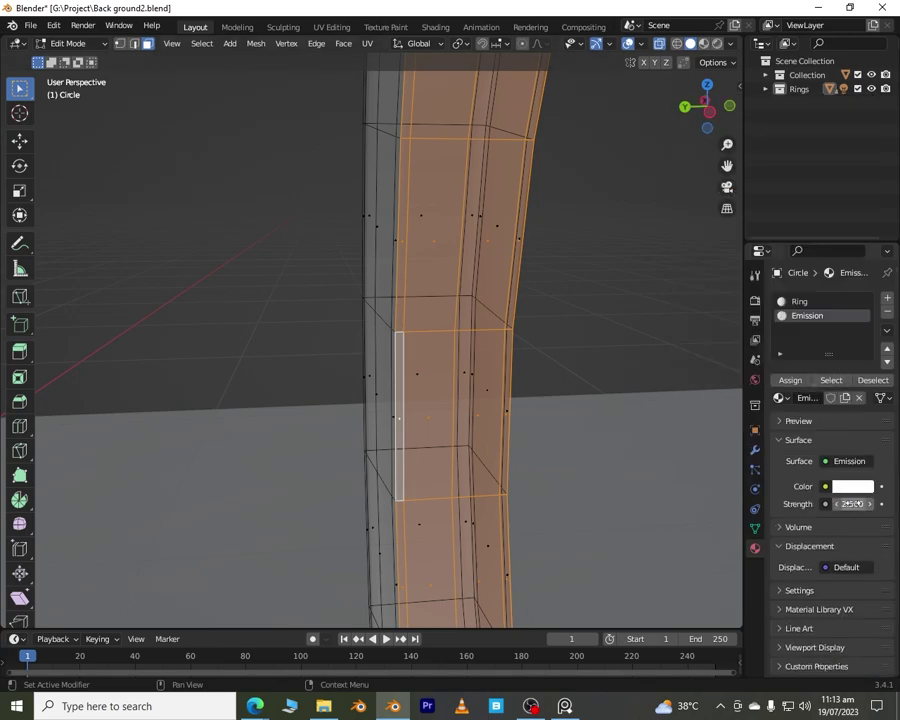
Step: Finish editing the ring, turn off X-ray and inspect its emissive inner band in the rendered camera view
key("Tab")
left_click(659, 43)
left_click(716, 43)
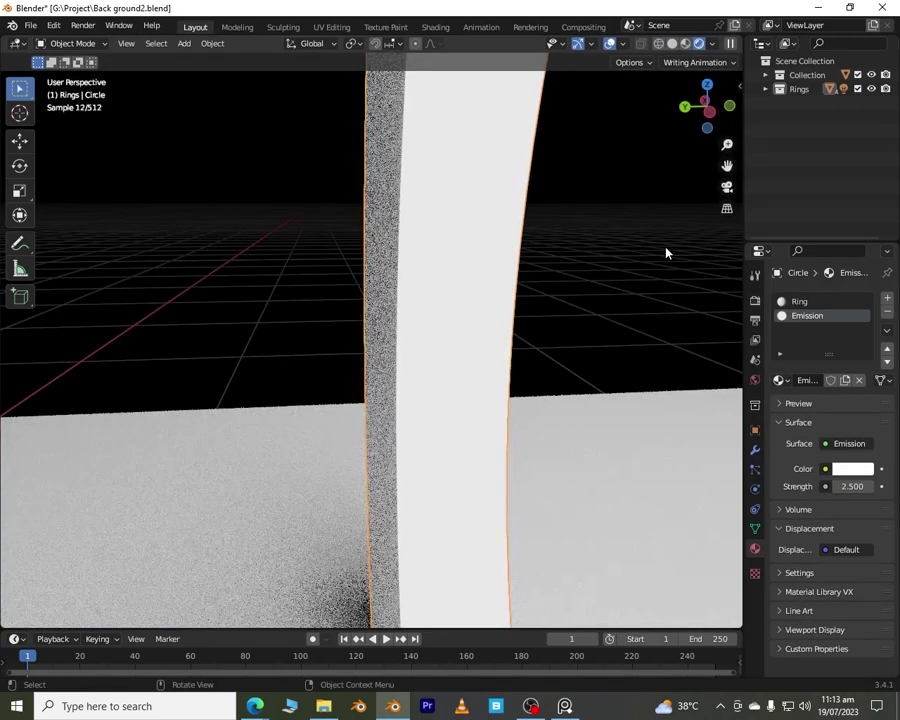
key("KP_0")
scroll(653, 362, "down", 2)
scroll(561, 347, "up", 3)
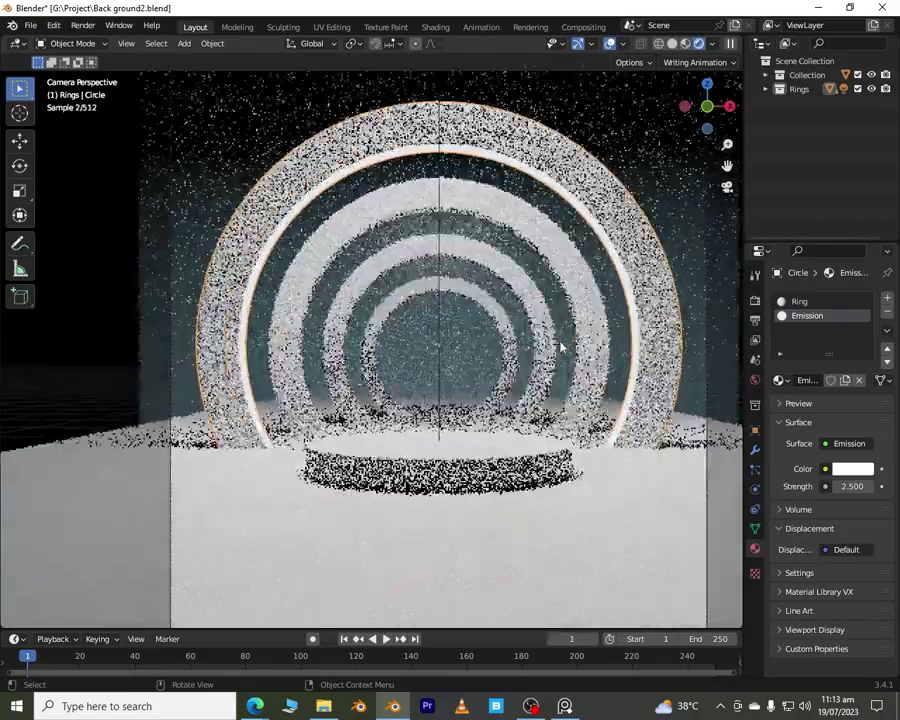
scroll(690, 360, "down", 2)
scroll(506, 382, "up", 1)
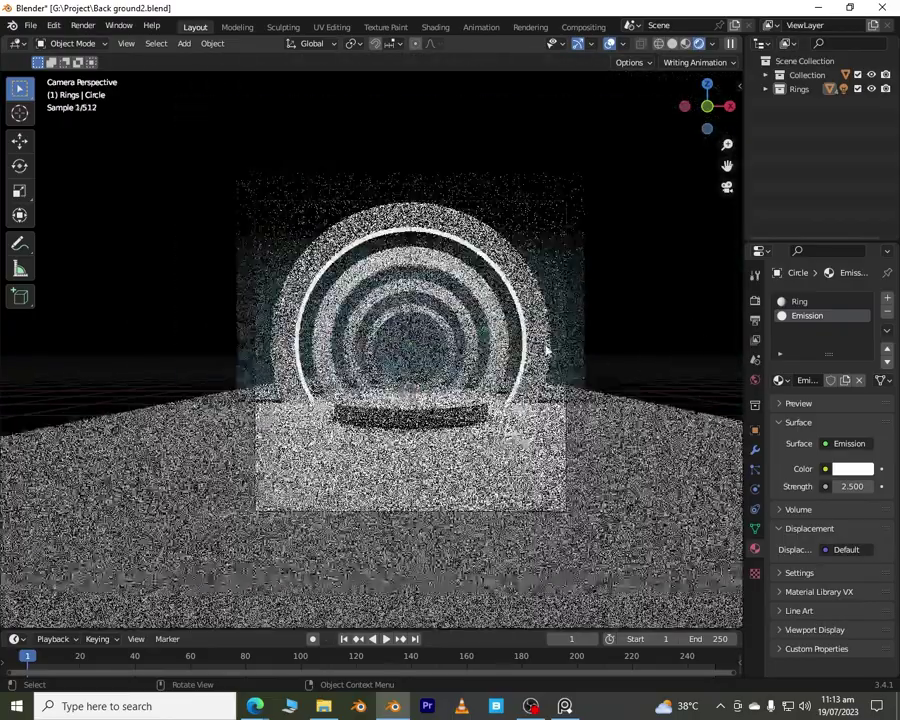
Step: Add a second area light and move it in side view to well in front of the podium
middle_click_drag(546, 352, 583, 386)
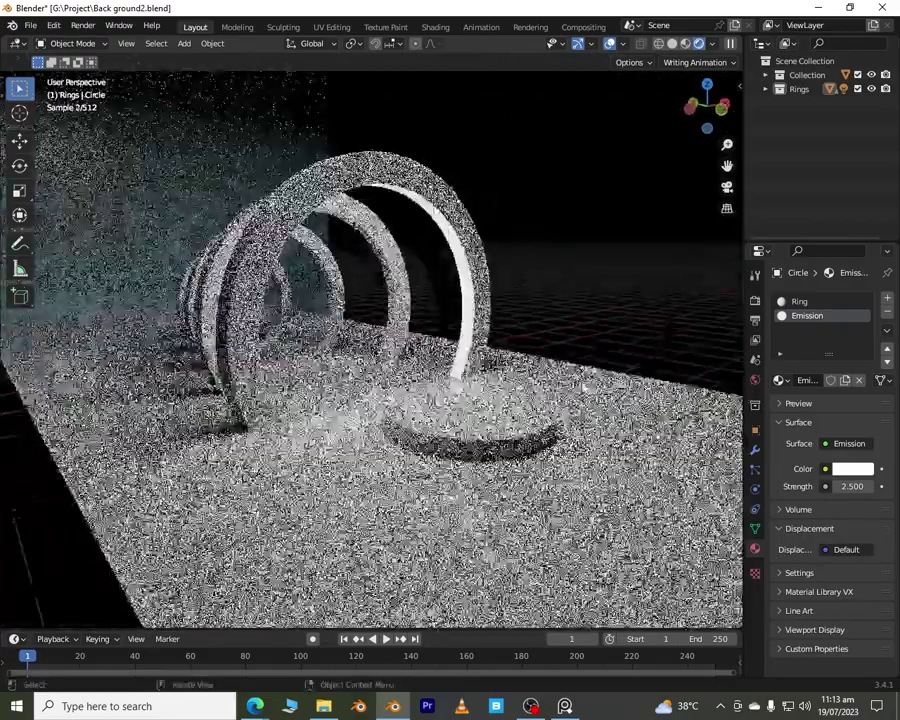
scroll(583, 386, "down", 4)
left_click(690, 114)
key("shift+a")
key("Escape")
key("shift+a")
mouse_move(512, 321)
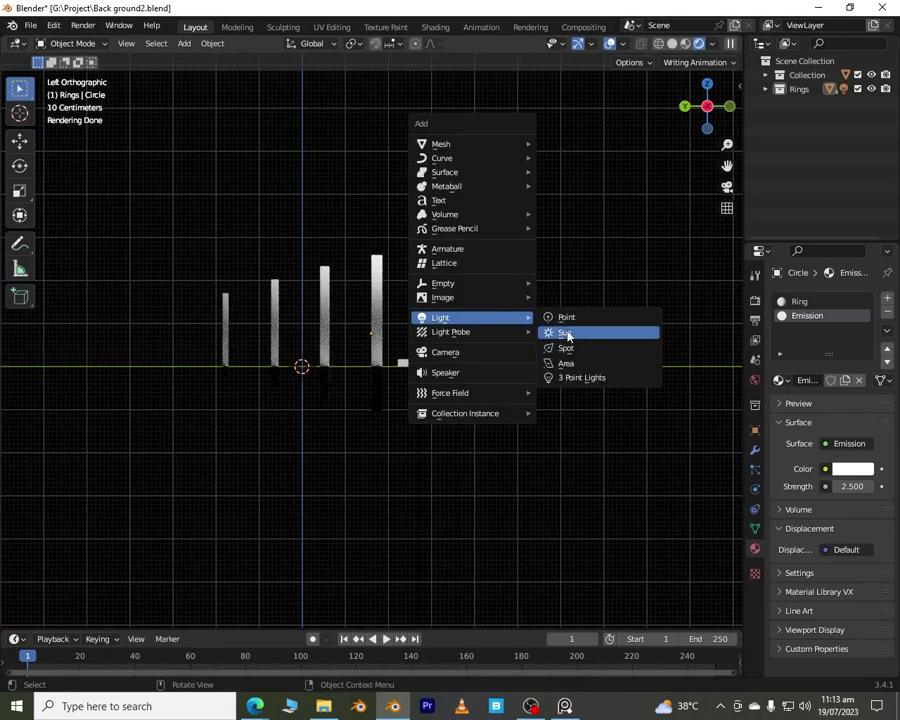
left_click(566, 363)
key("g")
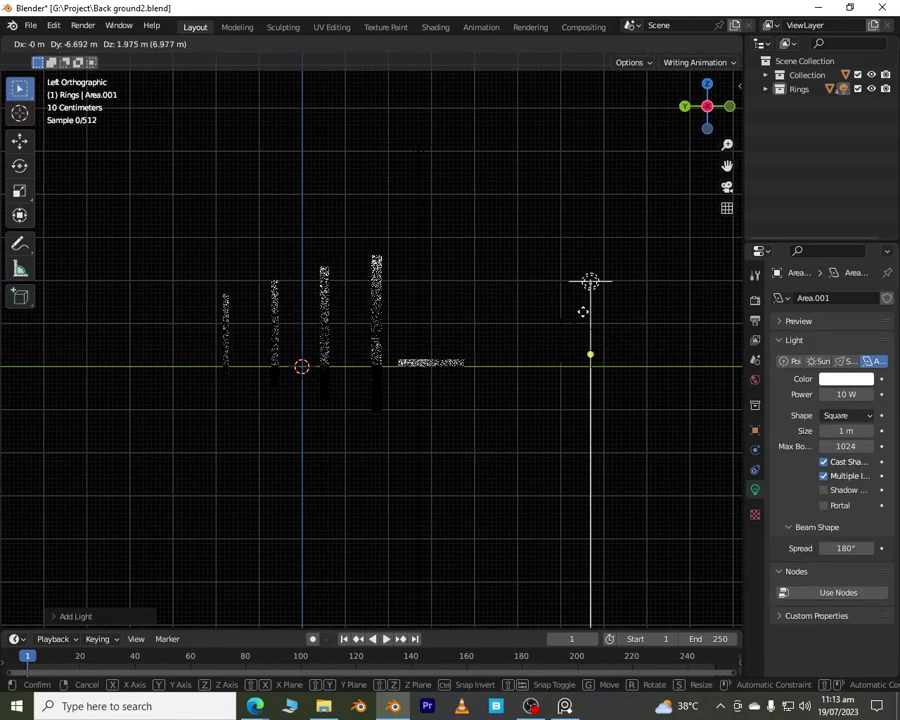
left_click(620, 291)
Step: Rotate the front area light about 90° to face the rings, lower it and fine-tune its tilt
key("r")
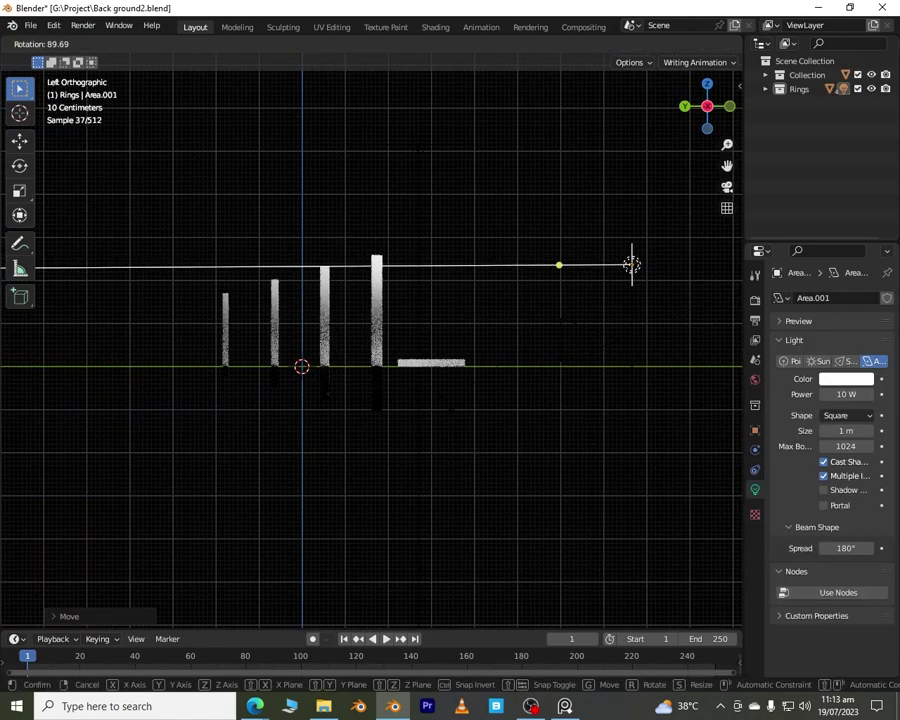
left_click(528, 352)
key("g")
key("r")
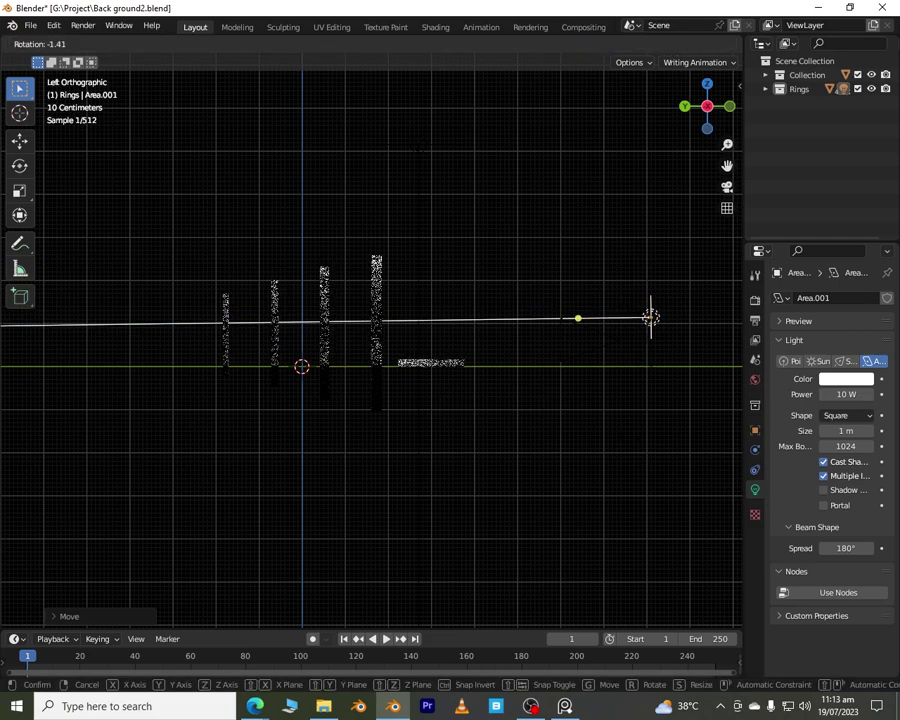
left_click(636, 430)
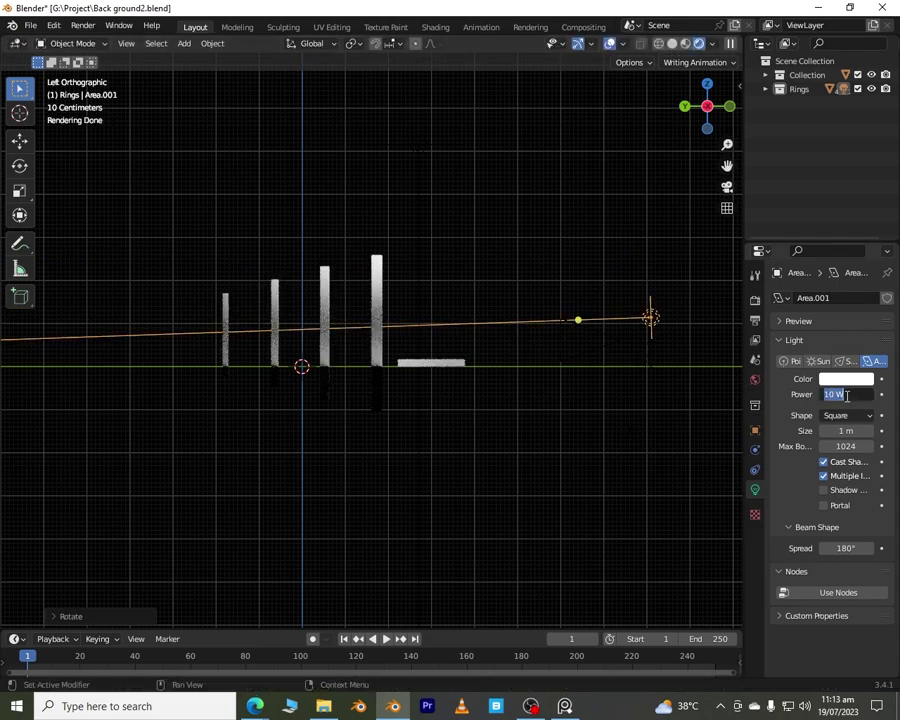
Step: Set the front area light's power to 300 W and adjust its height along the Z axis in camera view
key("Return")
key("KP_0")
scroll(464, 370, "up", 3)
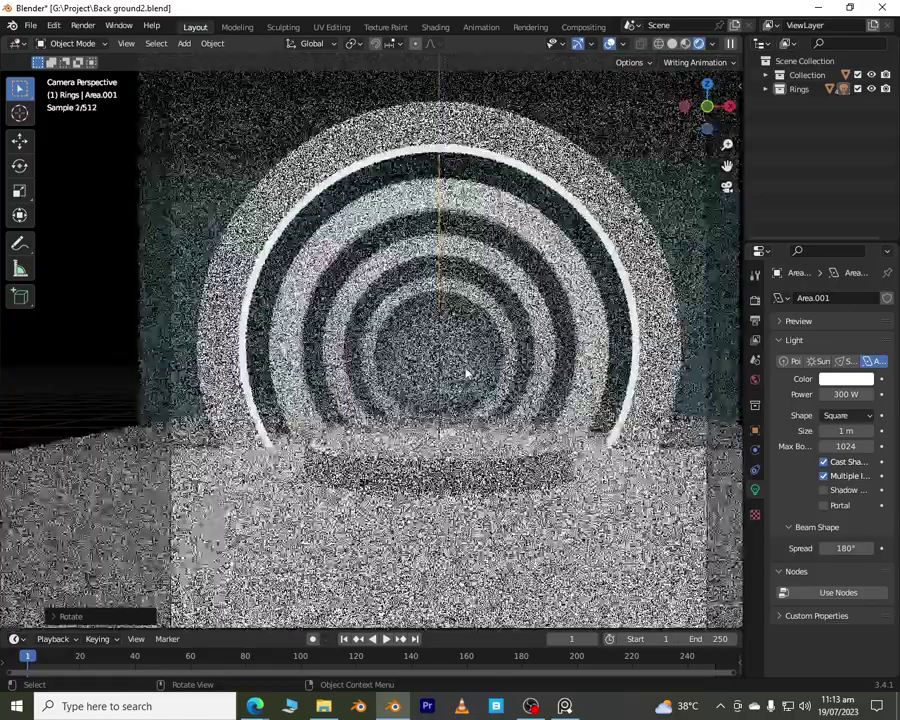
key("g")
key("z")
left_click(465, 424)
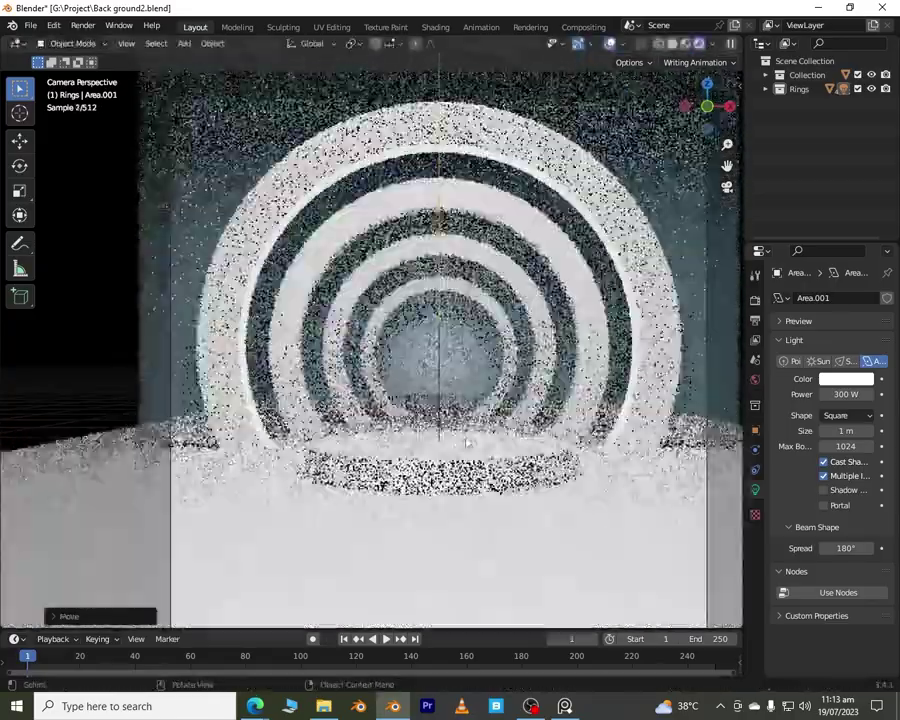
Step: Select the camera in the collection and set its depth of field F-Stop to 0.5
left_click(706, 418)
scroll(705, 415, "down", 3)
left_click(757, 76)
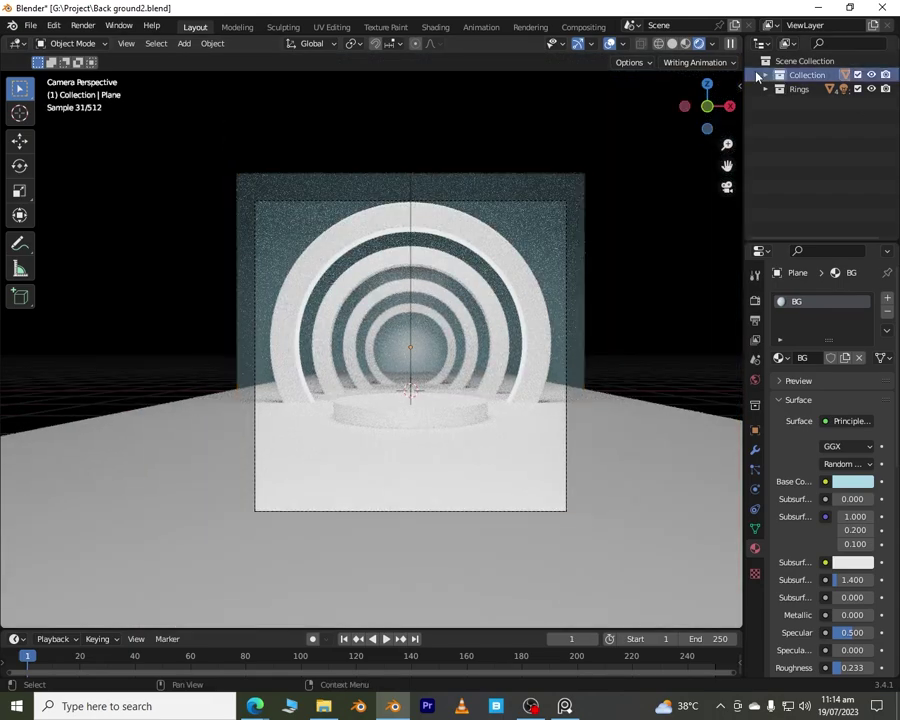
left_click(765, 75)
left_click(816, 89)
scroll(835, 560, "down", 3)
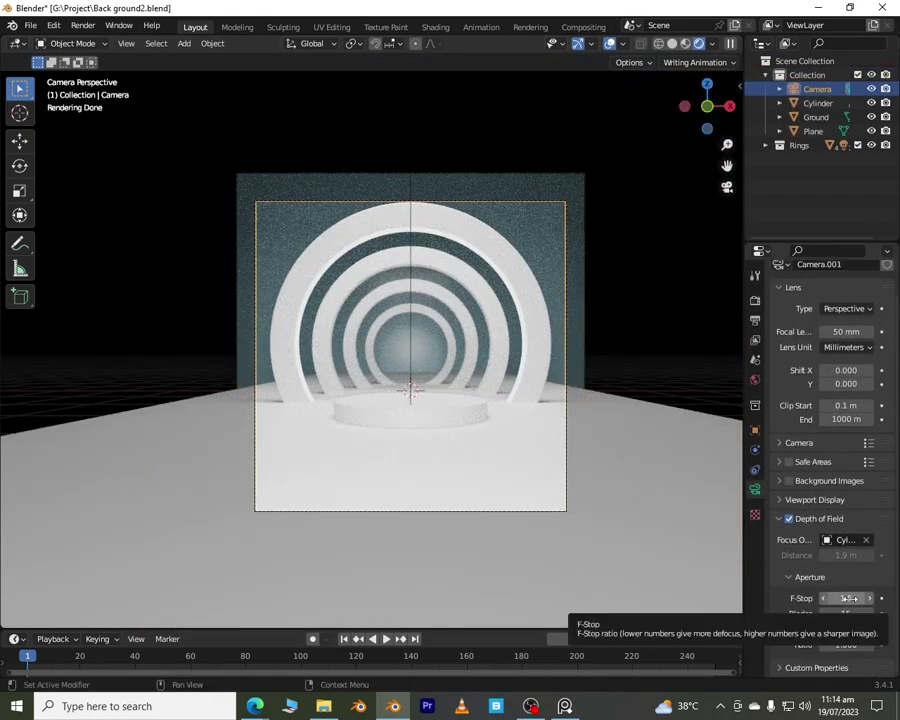
left_click(848, 598)
type("0.5")
key("Return")
Step: Examine the depth of field blur in the camera view, and select the podium and second ring to view their materials
scroll(565, 455, "up", 5)
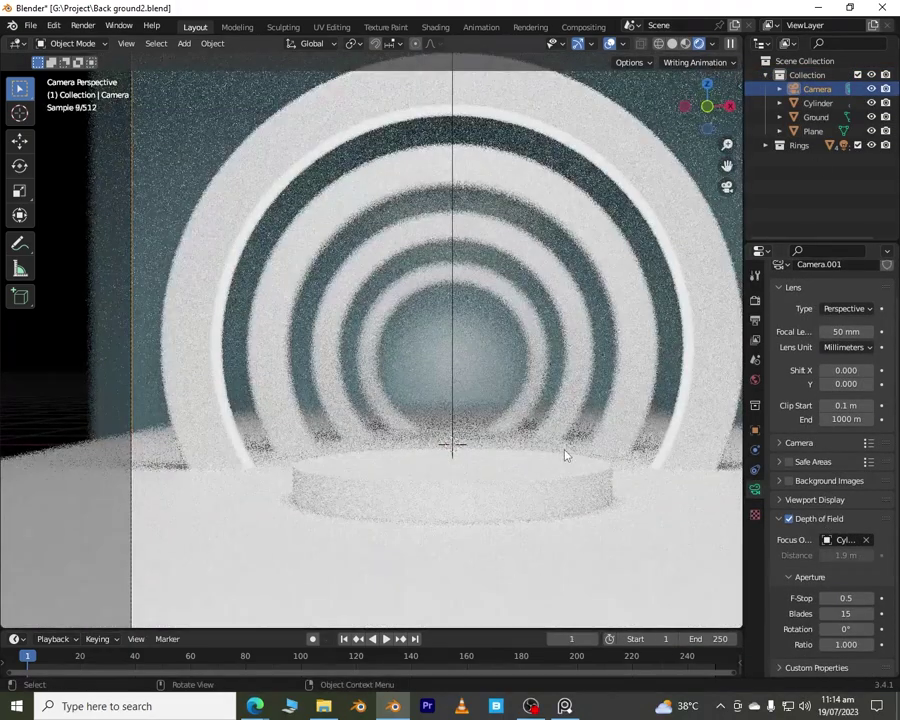
scroll(565, 455, "down", 5)
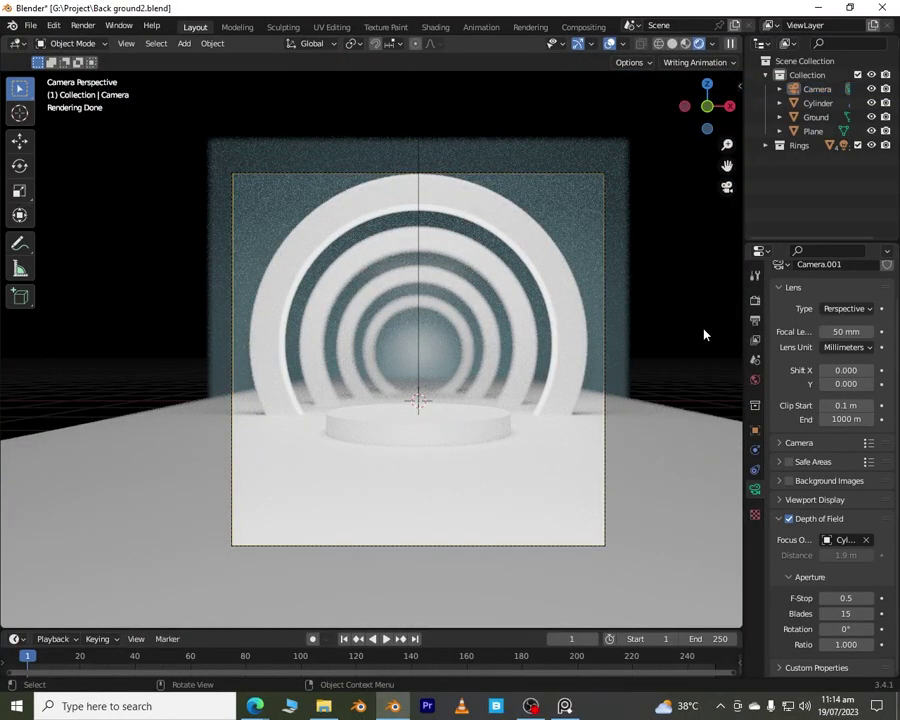
scroll(569, 456, "up", 4)
left_click(490, 462)
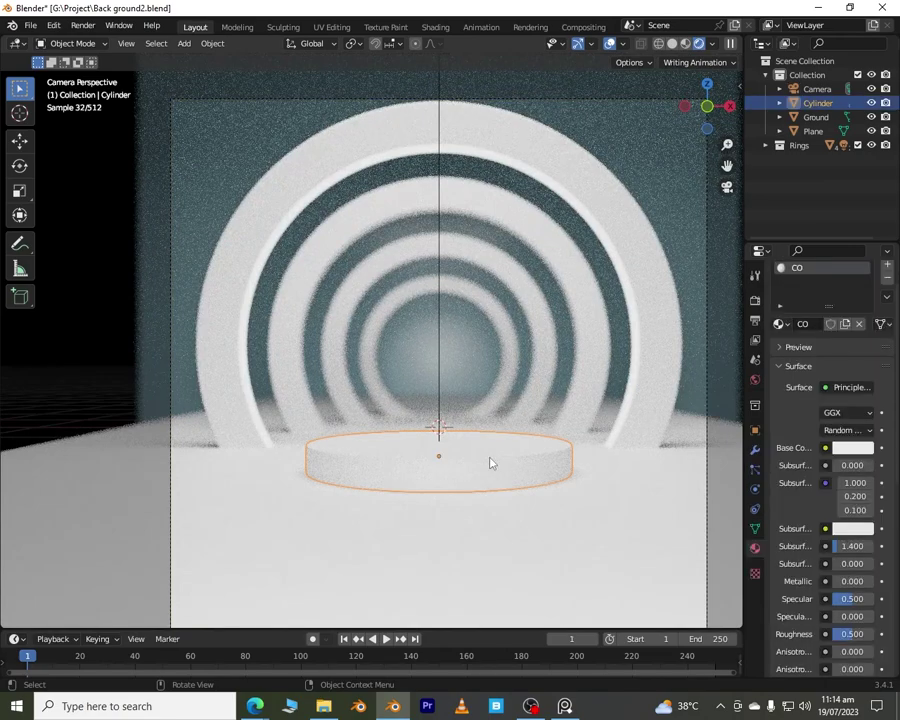
scroll(566, 475, "down", 3)
scroll(579, 420, "up", 2)
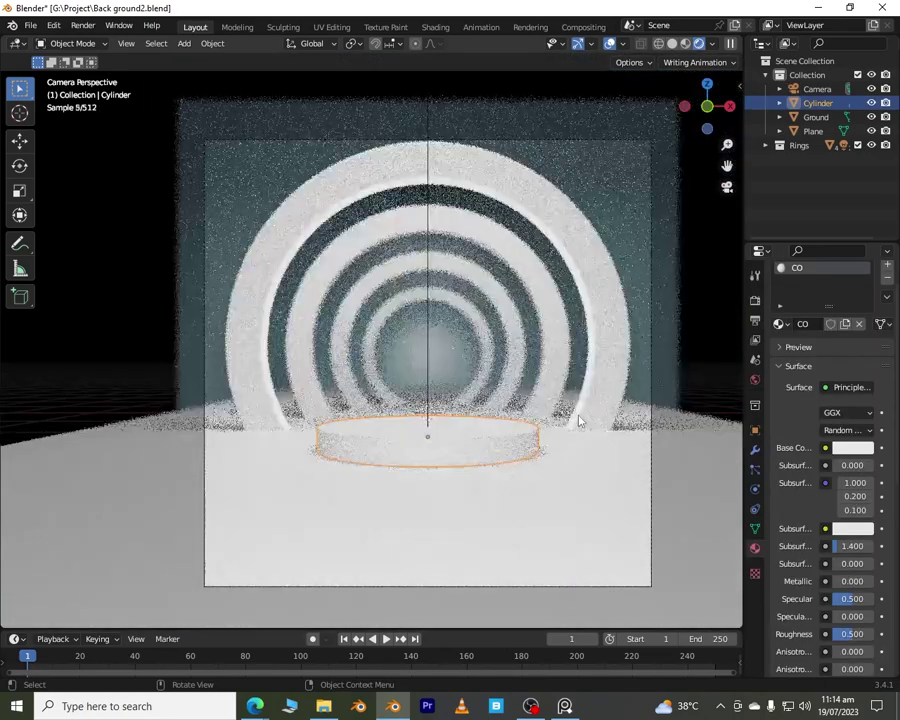
left_click(548, 334)
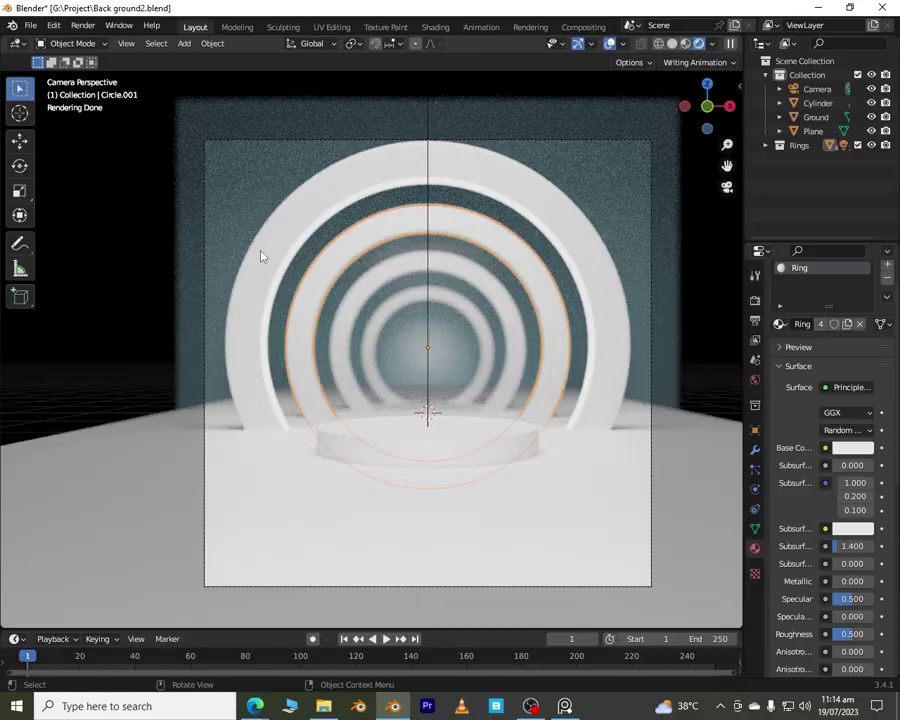
Step: Edit the second ring's mesh from a close side view in solid shading with X-ray turned on
key("Tab")
scroll(516, 358, "up", 4)
middle_click_drag(483, 294, 611, 321)
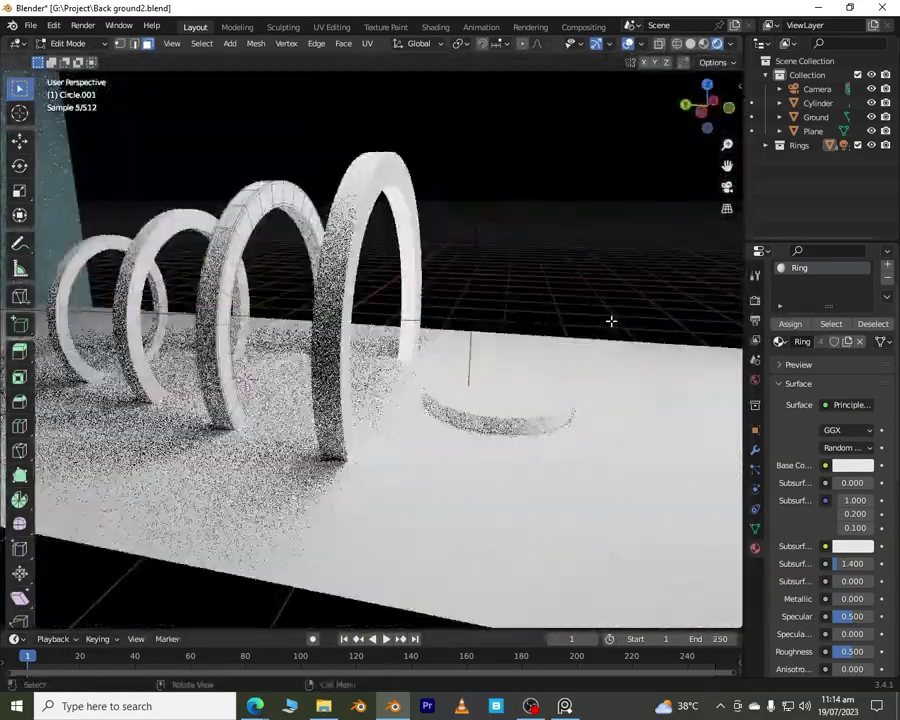
scroll(611, 321, "up", 4)
middle_click_drag(416, 279, 492, 382, "shift")
scroll(609, 372, "up", 2)
scroll(572, 394, "up", 3)
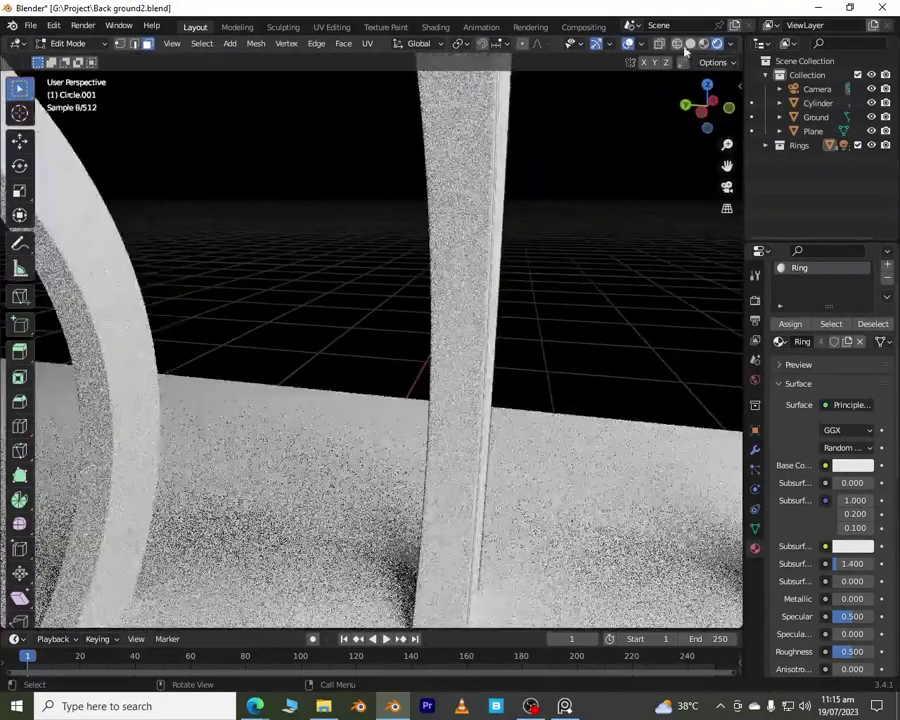
left_click(689, 44)
left_click(659, 43)
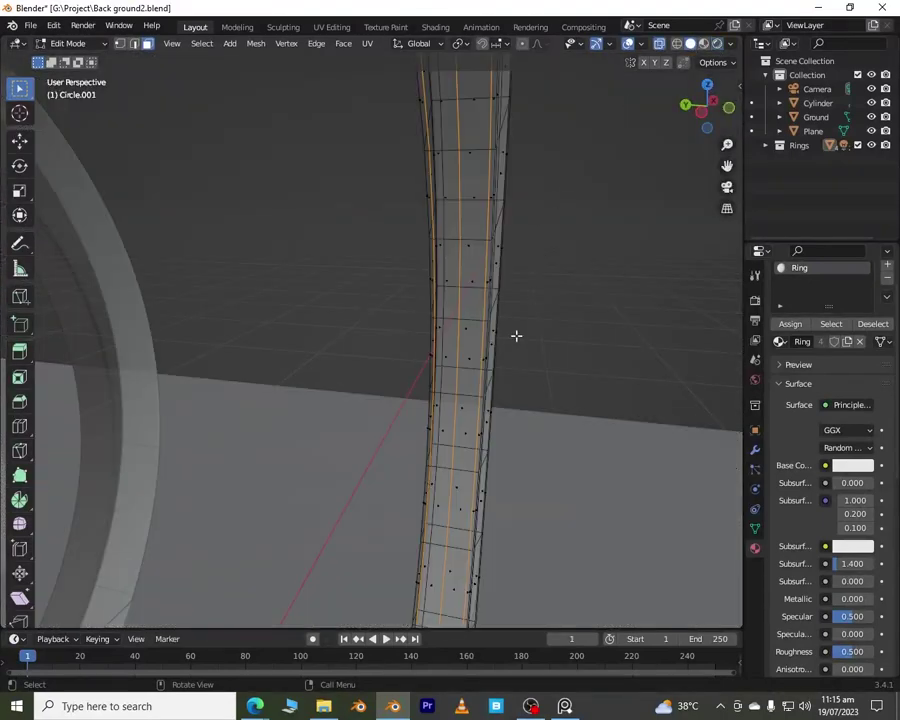
Step: Select the adjoining face loops that run around the inner side of the second ring
left_click(475, 471, "alt")
left_click(462, 470, "alt+shift")
left_click(436, 470, "alt+shift")
middle_click_drag(436, 470, 366, 438)
scroll(334, 499, "down", 5)
middle_click_drag(312, 568, 341, 483)
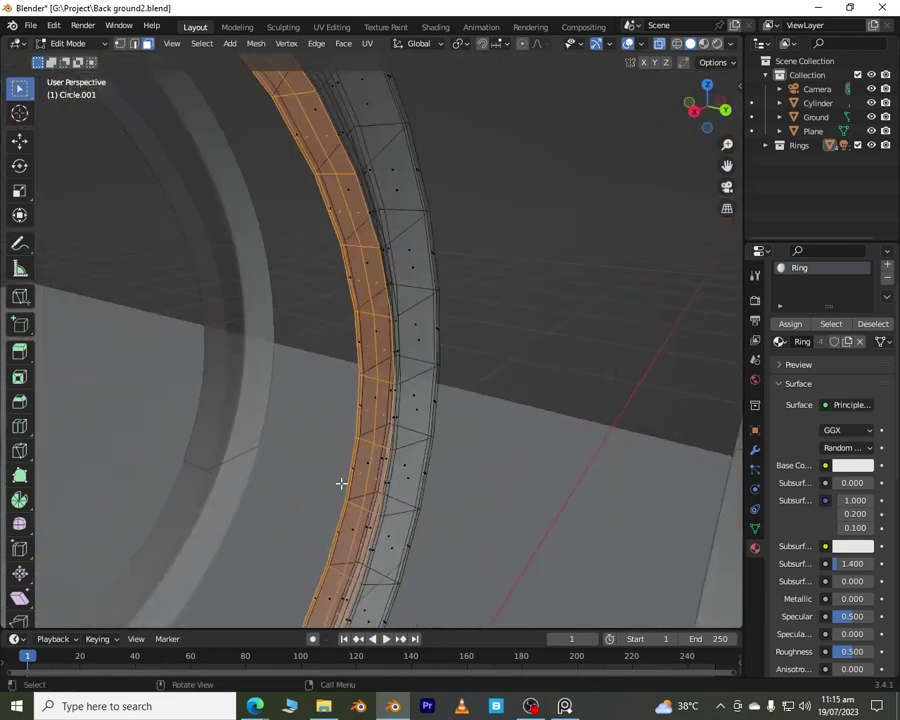
scroll(414, 341, "up", 3)
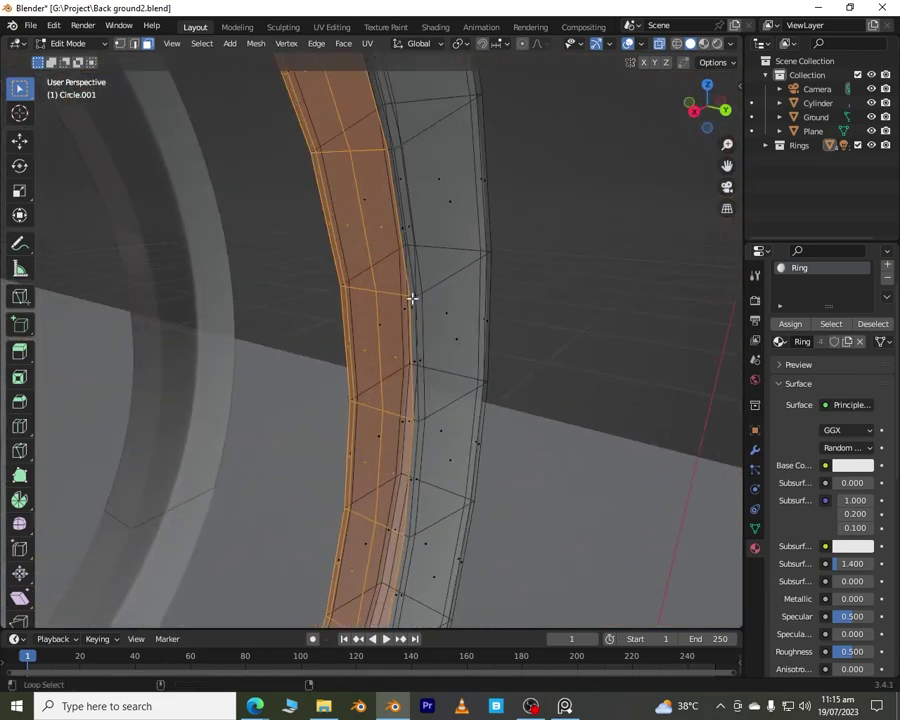
Step: Add a new material slot with the existing Emission material to the second ring for its selected inner faces, and finish editing
left_click(887, 265)
left_click(781, 398)
left_click(683, 445)
key("Tab")
scroll(576, 390, "down", 5)
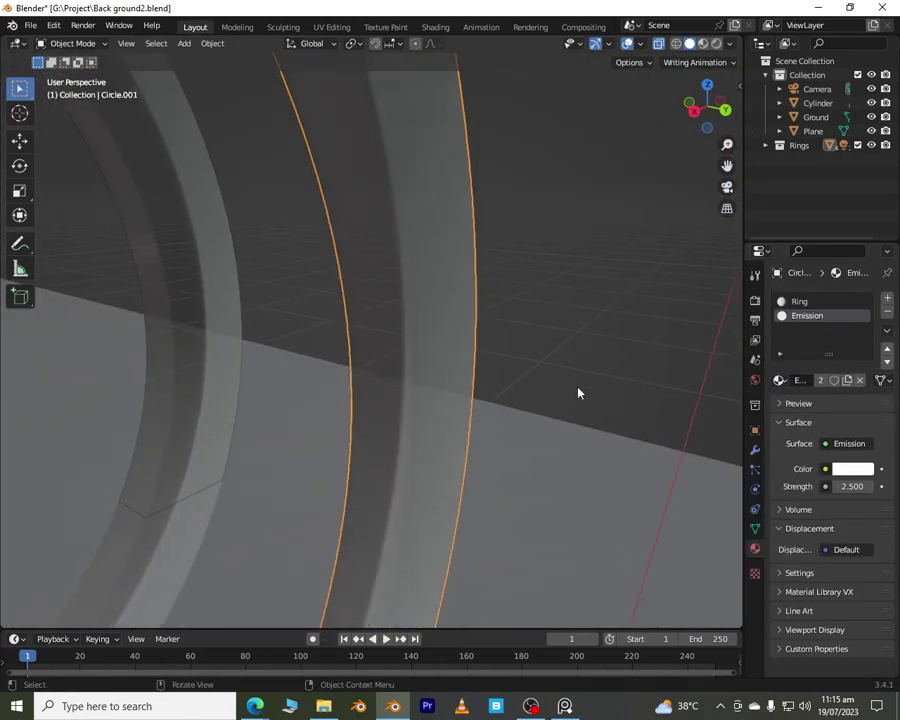
Step: Enter mesh editing on the third ring and get a close view of its inner side
left_click(428, 345)
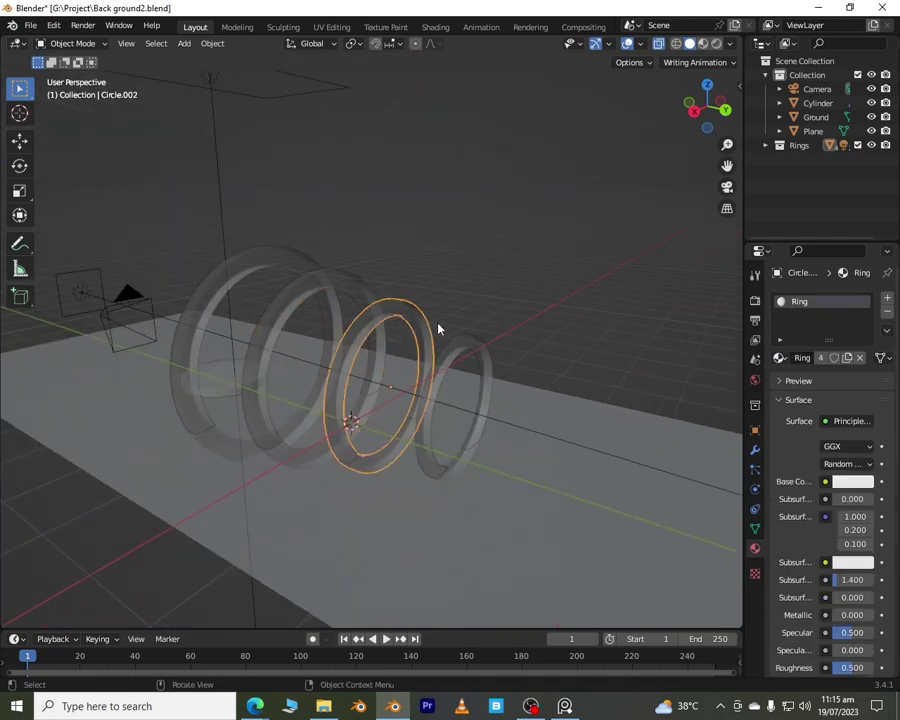
key("Tab")
scroll(511, 458, "up", 5)
scroll(682, 453, "down", 4)
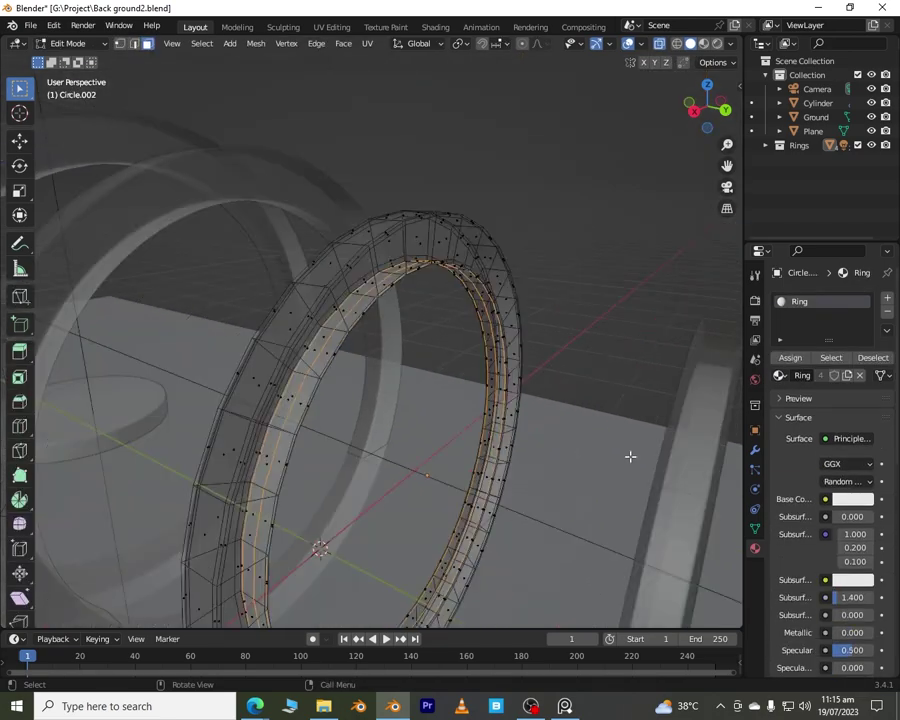
middle_click_drag(631, 456, 640, 420)
scroll(640, 420, "up", 4)
middle_click_drag(590, 448, 413, 440, "shift")
scroll(413, 440, "up", 2)
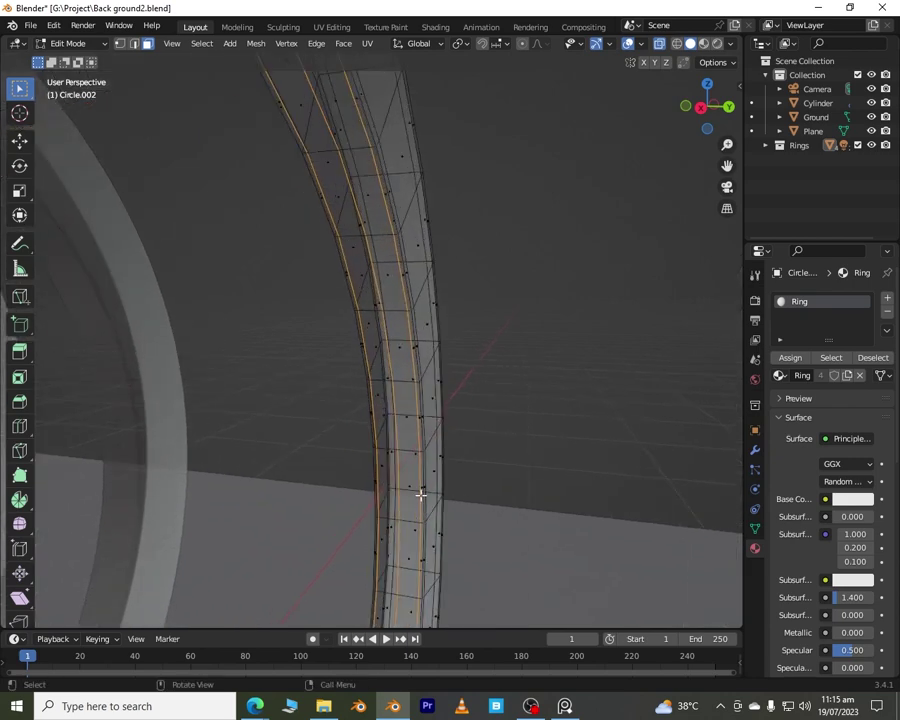
Step: Select the adjoining face loops around the inner side of the third ring, including the narrow border loops
left_click(406, 520, "alt")
left_click(396, 522, "alt+shift")
key("ctrl+z")
left_click(393, 517, "alt+shift")
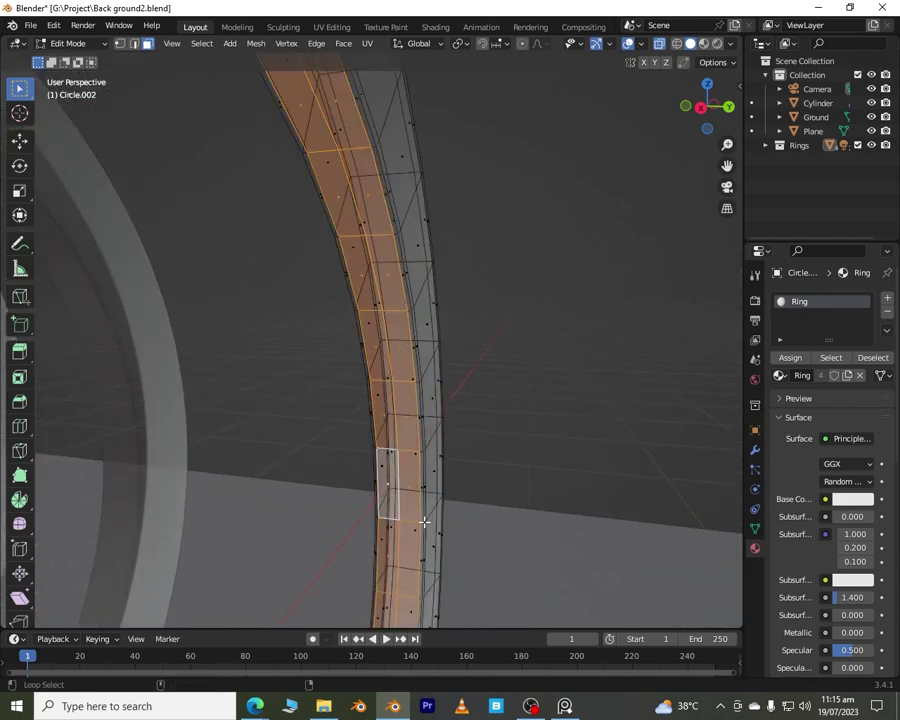
left_click(422, 521, "alt+shift")
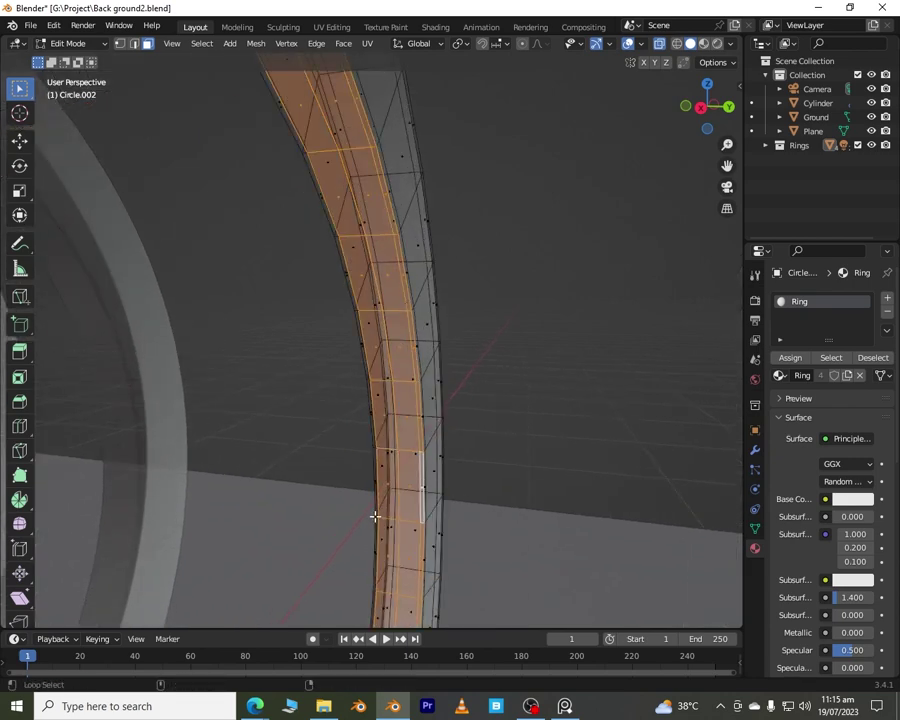
middle_click_drag(373, 516, 261, 390)
left_click(600, 503, "alt+shift")
scroll(656, 501, "down", 5)
middle_click_drag(649, 506, 781, 378)
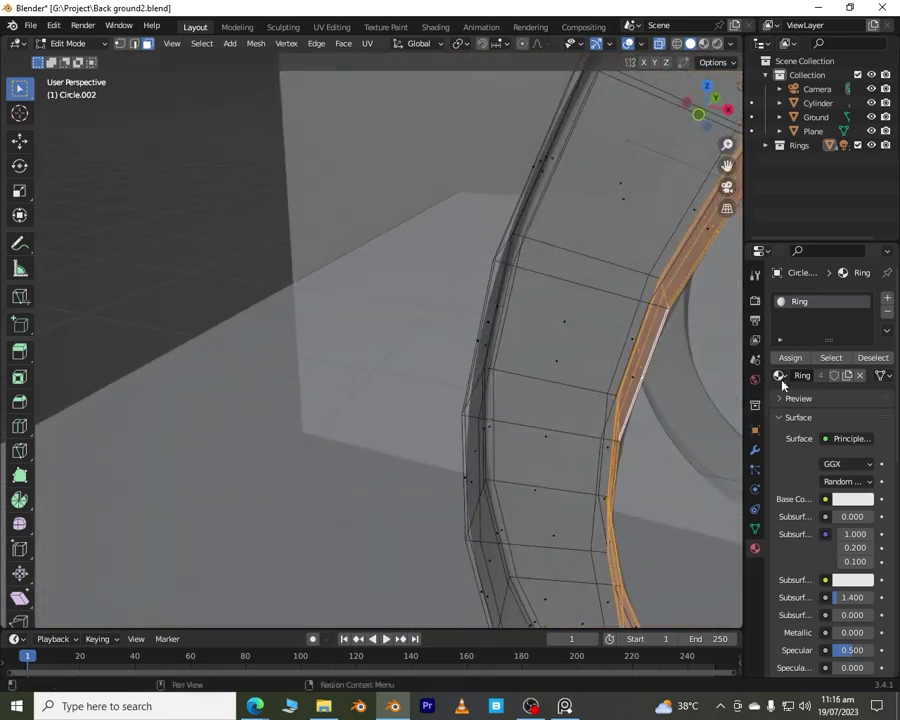
Step: Add a new slot with the Emission material to the third ring and assign it to the selected inner faces
left_click(887, 298)
left_click(779, 397)
left_click(717, 445)
left_click(801, 380)
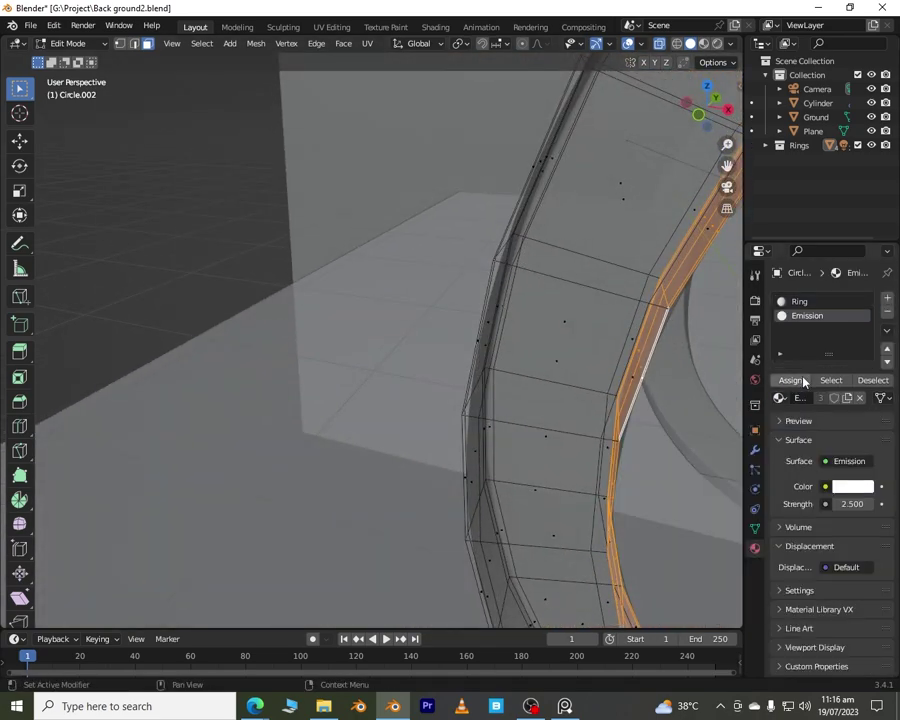
Step: Switch mesh editing to the rearmost ring and select the face loops around its inner side
scroll(612, 442, "down", 8)
middle_click_drag(612, 442, 548, 451)
key("alt+q")
middle_click_drag(502, 400, 415, 428)
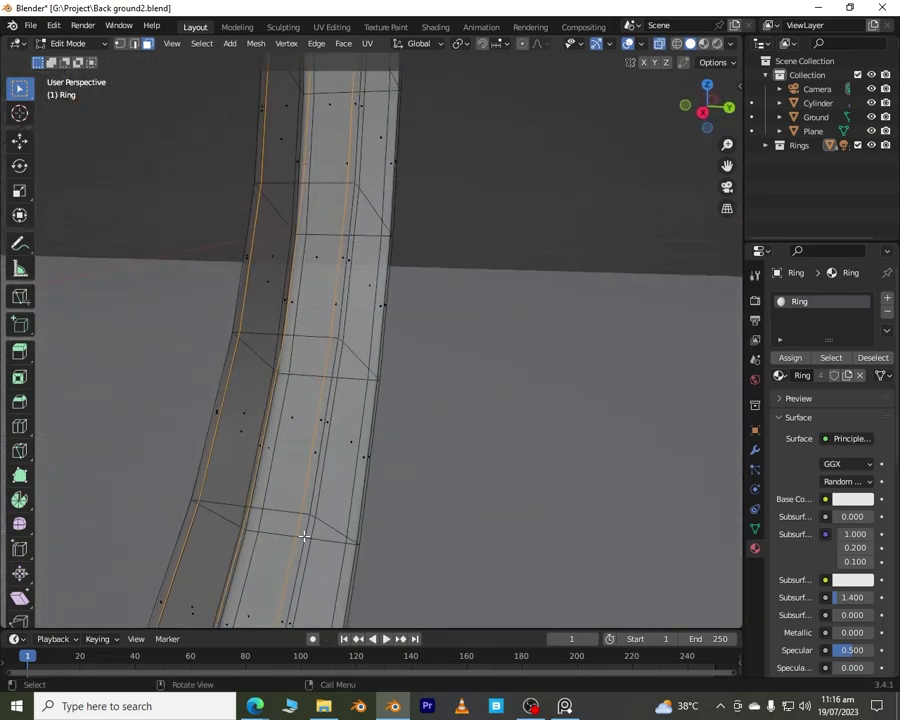
middle_click_drag(303, 537, 358, 494)
left_click(624, 499, "alt")
left_click(576, 497, "alt+shift")
left_click(506, 497, "alt+shift")
key("ctrl+z")
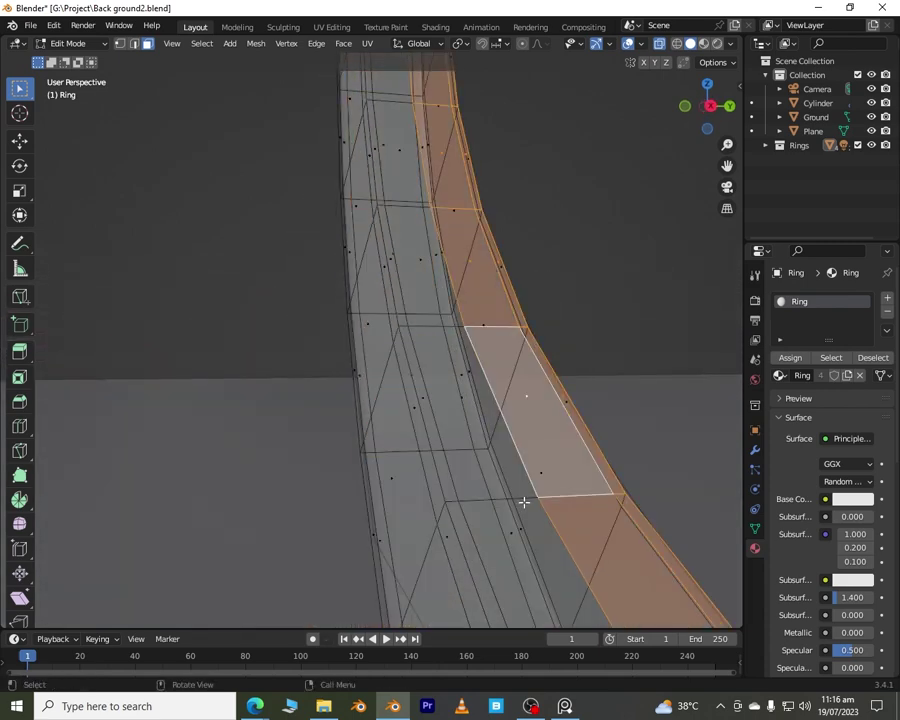
left_click(495, 497, "alt+shift")
left_click(451, 502, "alt+shift")
Step: Add a slot with the Emission material to the rearmost ring, assign it to the selected faces and finish editing
left_click(887, 298)
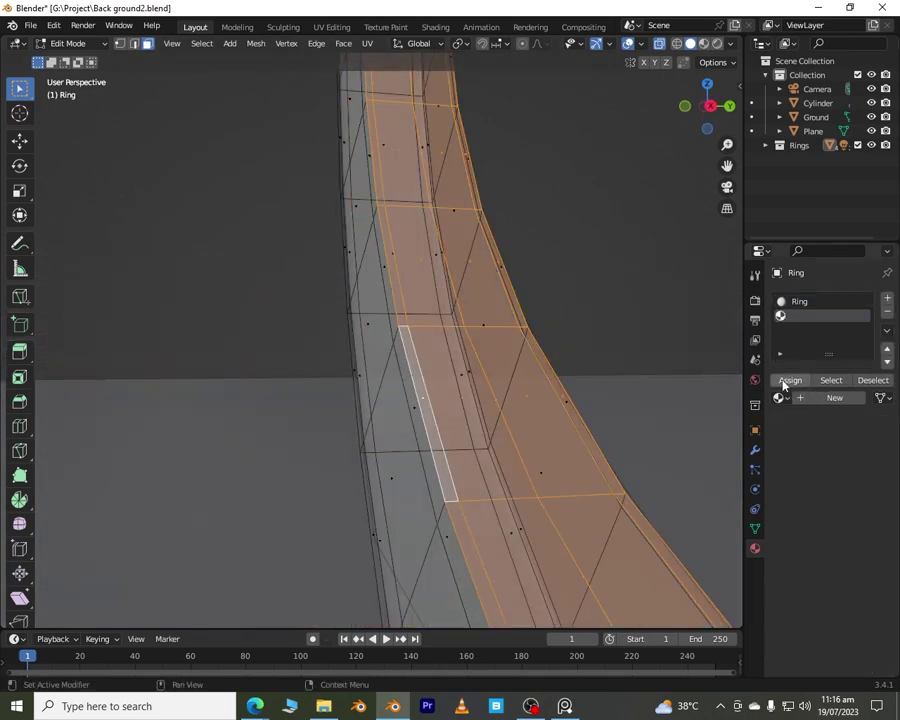
left_click(778, 394)
left_click(660, 442)
left_click(786, 378)
key("Tab")
scroll(556, 471, "down", 15)
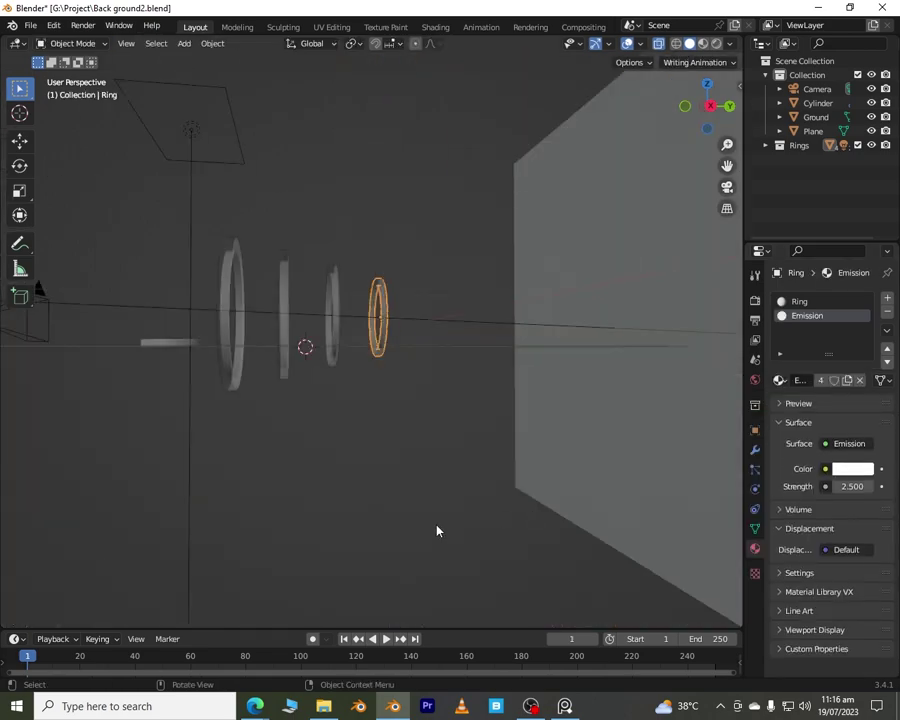
Step: Turn off X-ray in the camera view, save the file and show the scene in rendered shading
key("KP_0")
scroll(590, 178, "down", 4)
left_click(659, 44)
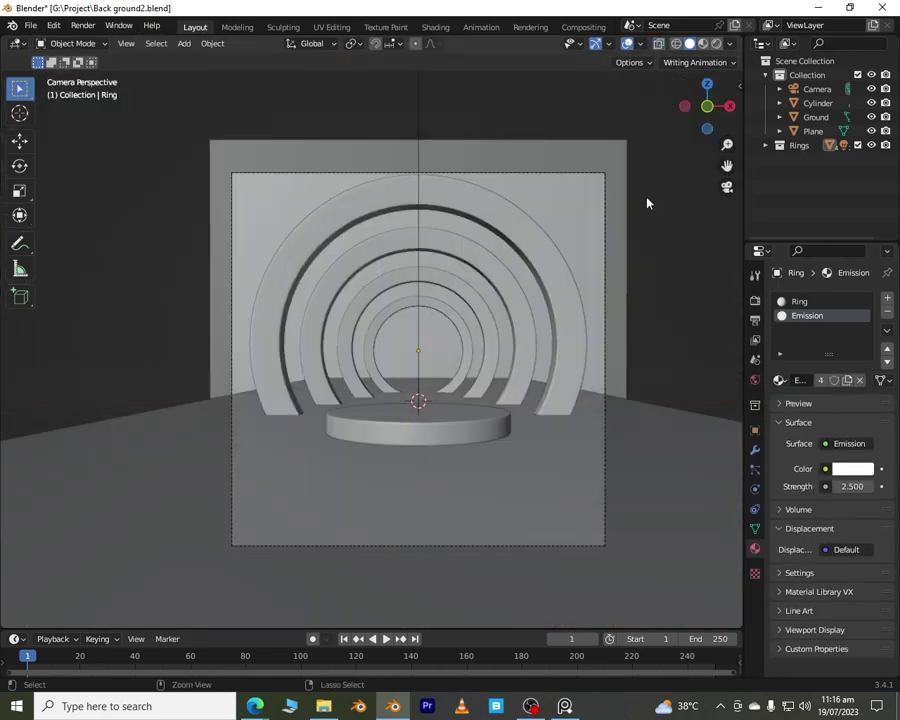
key("ctrl+s")
left_click(716, 44)
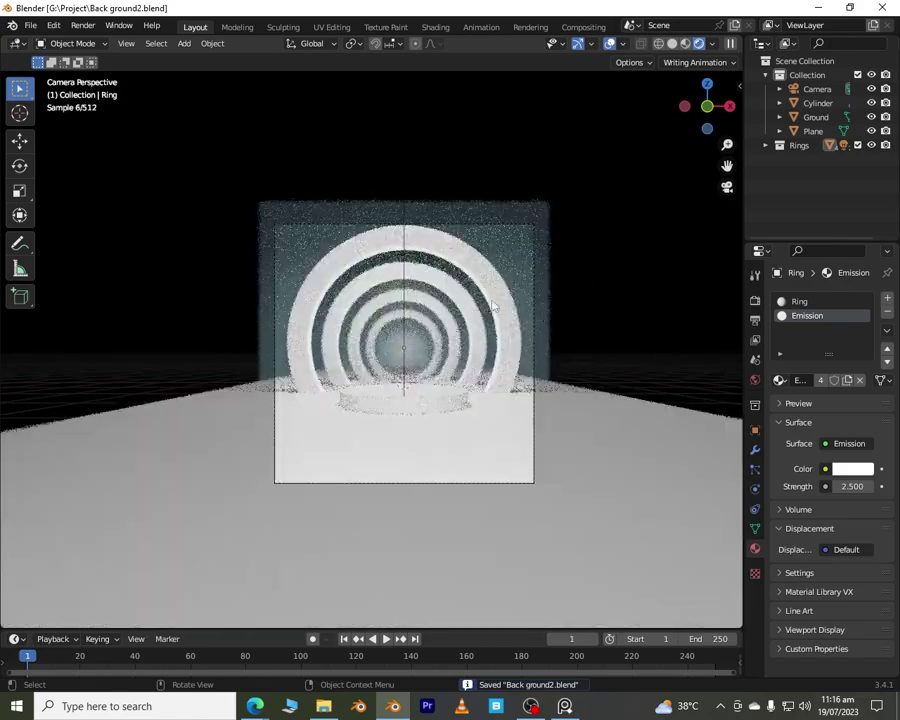
Step: Select the front area light near the camera and move it along the Y axis
middle_click_drag(658, 361, 400, 300)
left_click(477, 334)
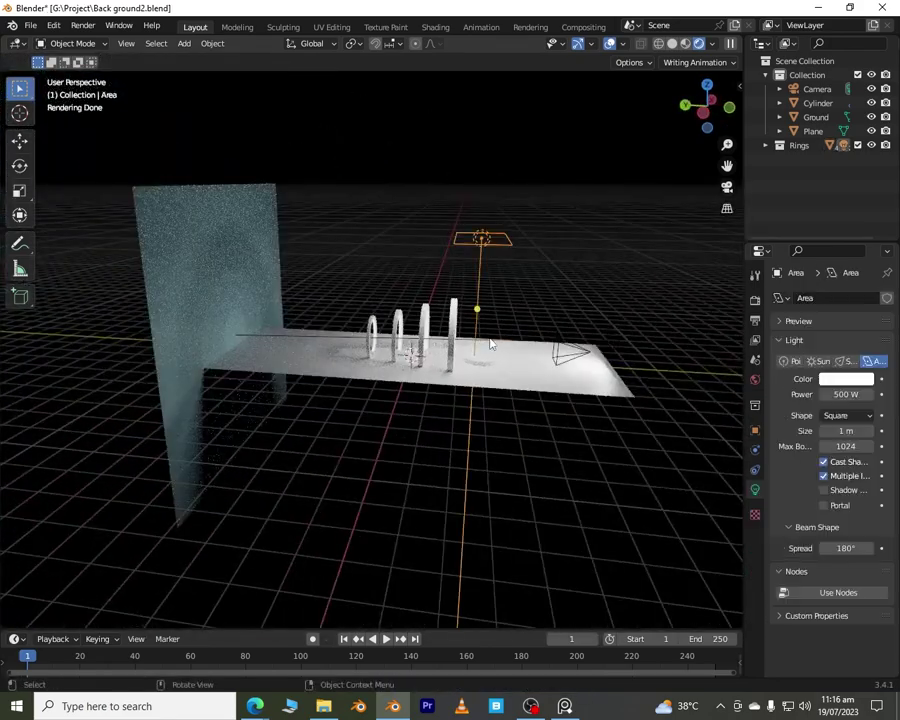
left_click(598, 343)
key("g")
key("y")
left_click(673, 413)
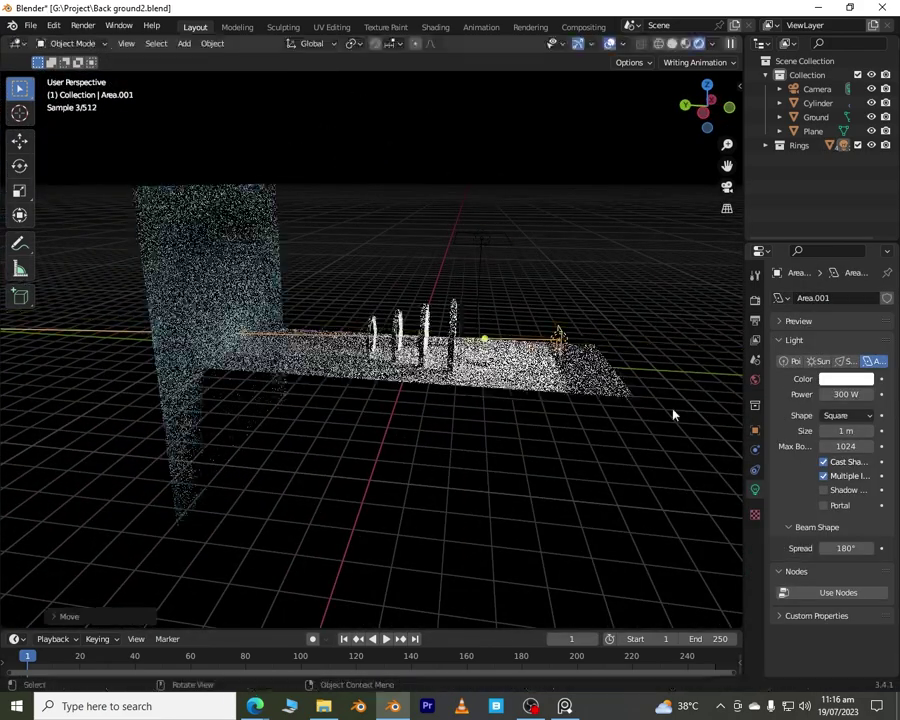
Step: Set the front area light's beam spread to 20° and check the effect in the camera view
left_click(845, 548)
type("20")
key("Return")
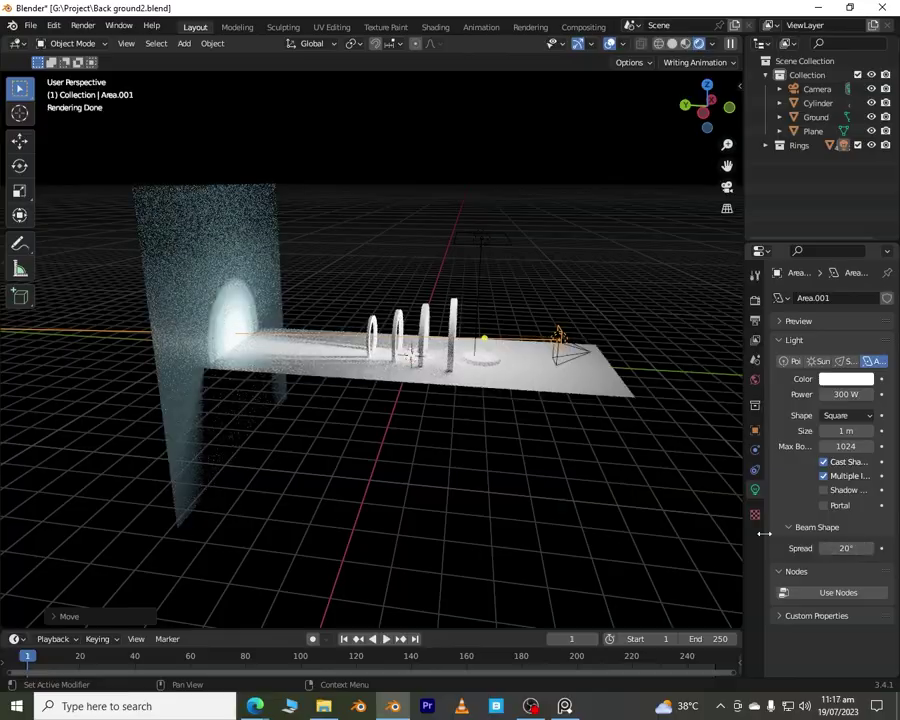
key("KP_0")
scroll(532, 331, "up", 3)
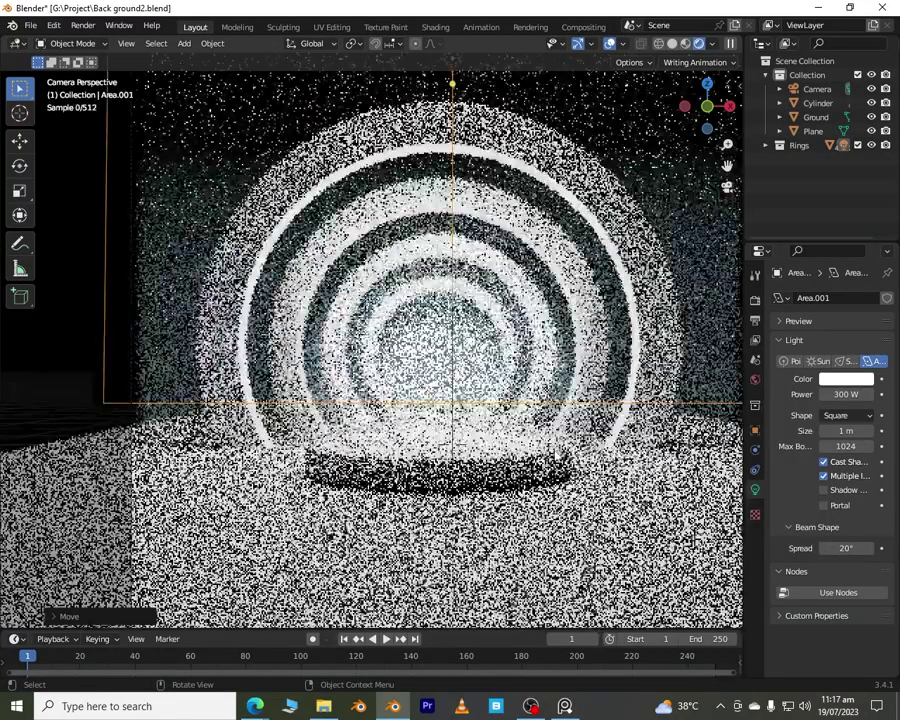
Step: Move the front area light about 2.4 m along Y away from the rings, and raise it along Z in camera view
middle_click_drag(631, 459, 738, 428)
scroll(568, 421, "down", 5)
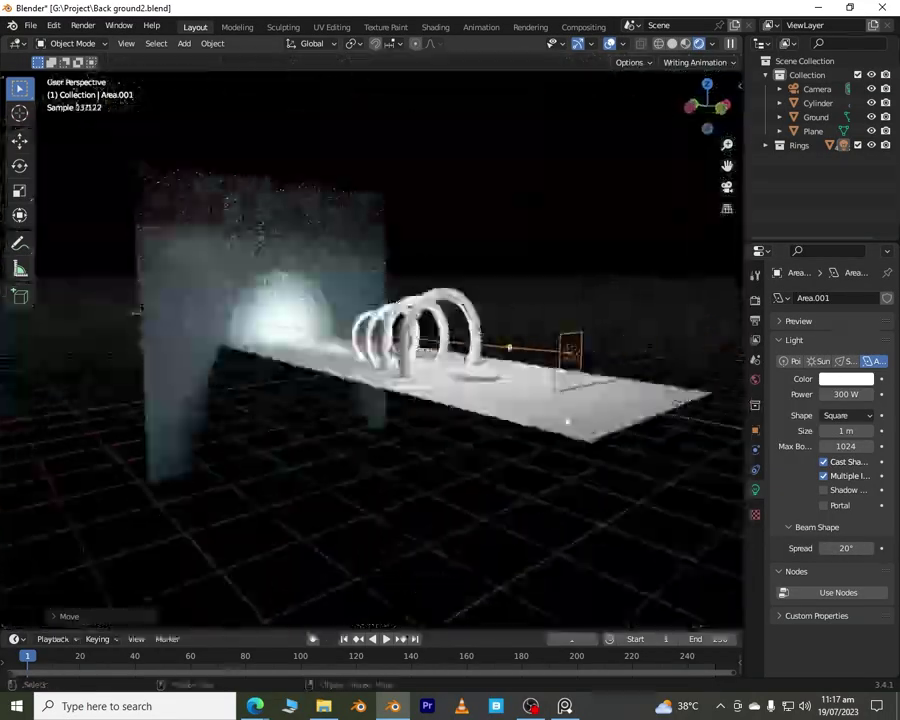
key("g")
key("y")
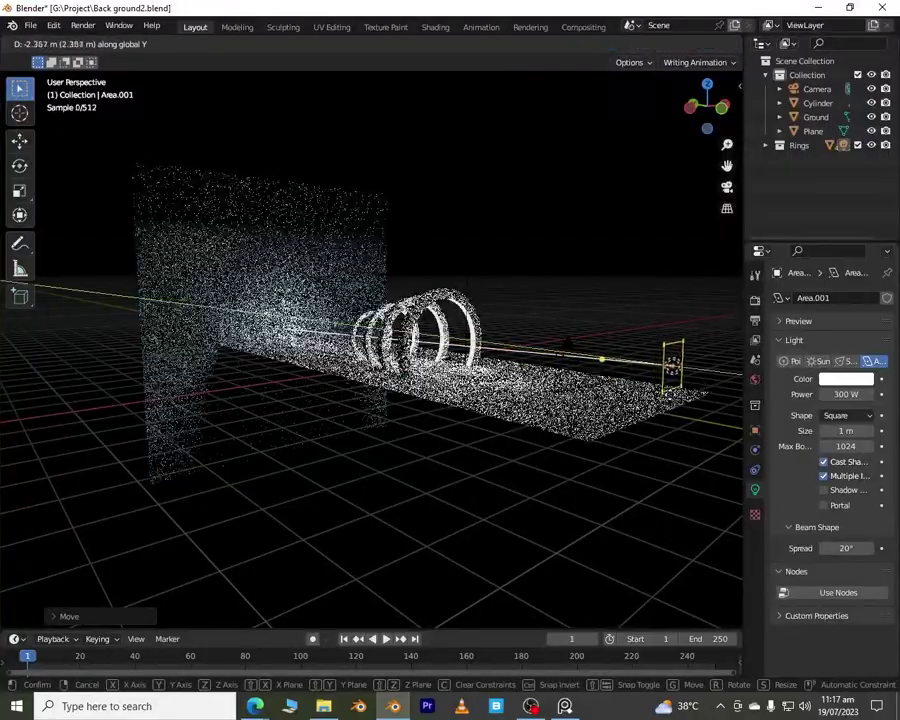
key("Return")
key("KP_0")
key("g")
key("z")
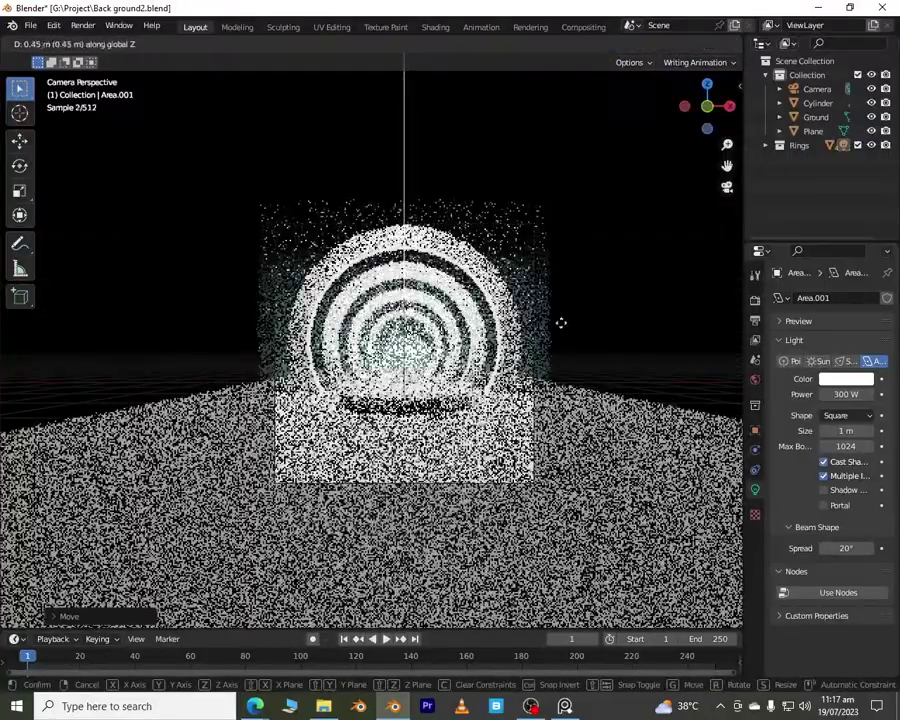
left_click(578, 222)
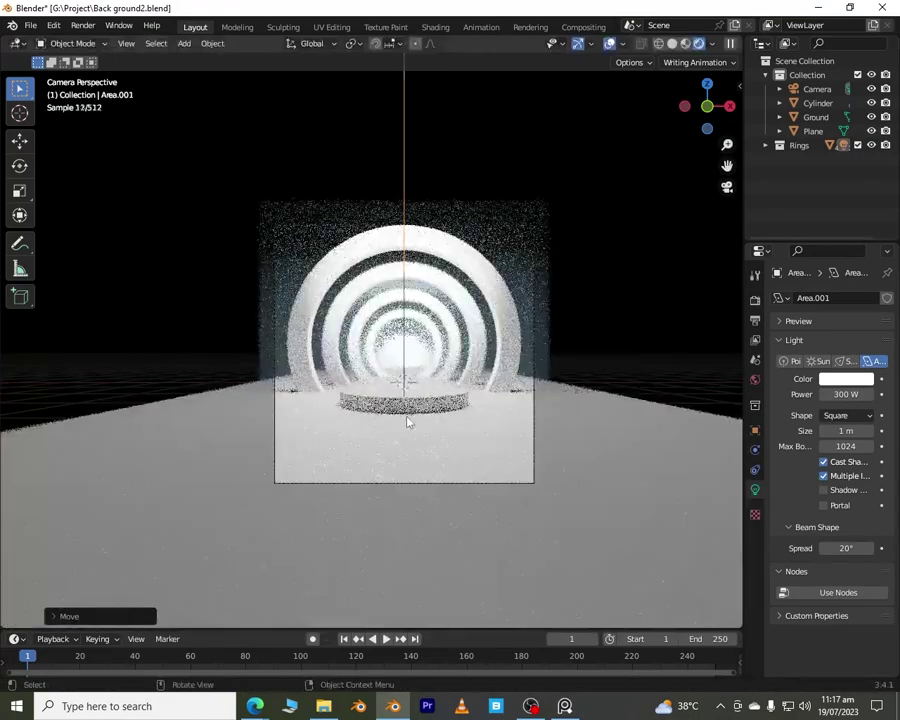
Step: Lower the front area light along Z in the left orthographic view and rotate it to nearly horizontal
middle_click_drag(407, 422, 668, 410)
scroll(668, 400, "down", 4)
left_click(713, 107)
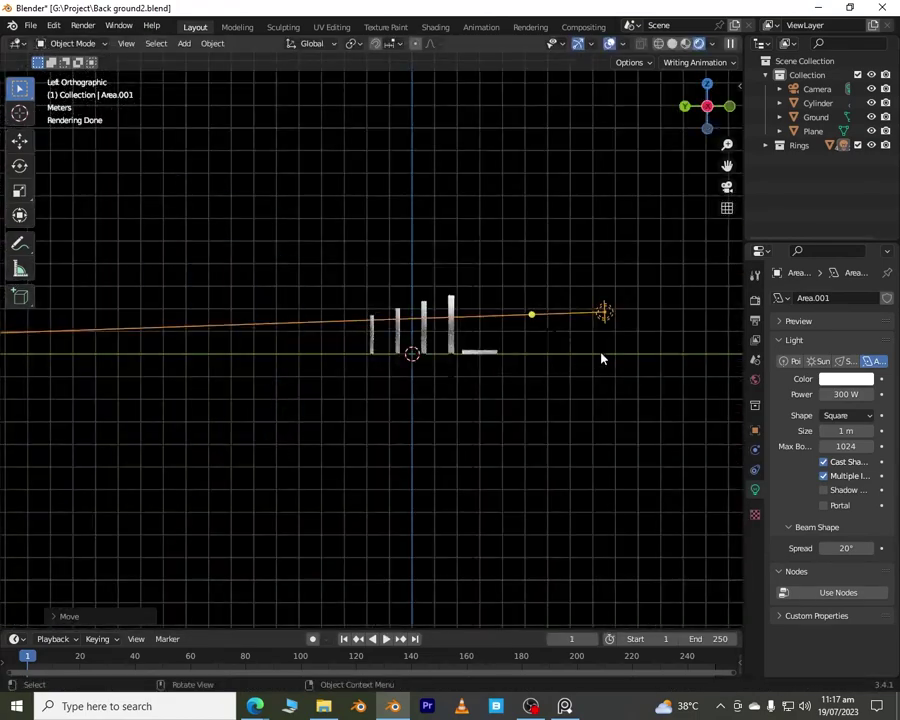
key("g")
key("z")
key("Return")
key("r")
key("Return")
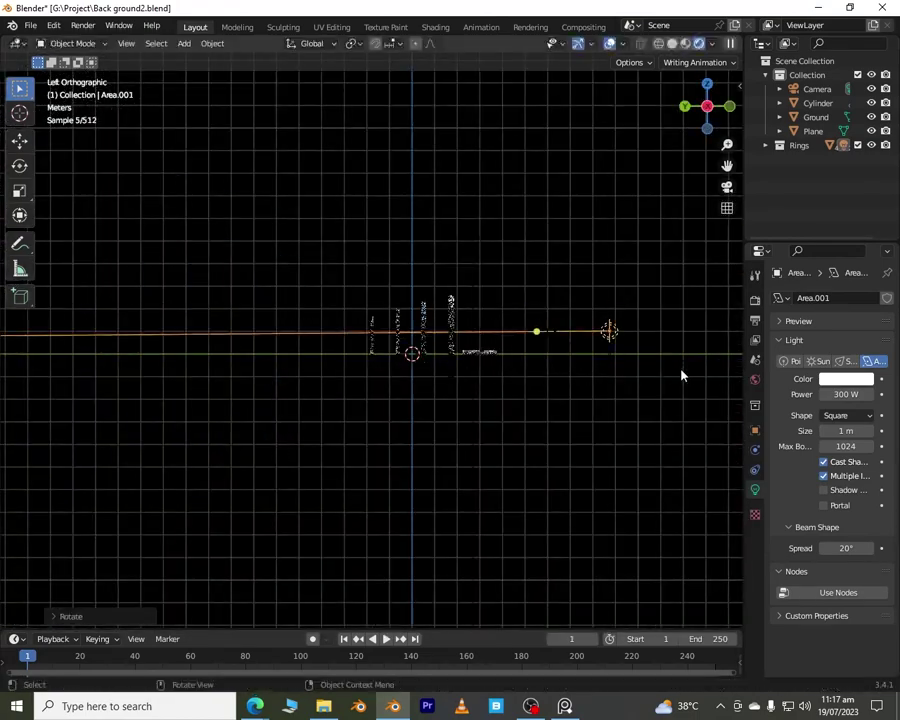
Step: Fine-tune the front area light's rotation by about 0.35° in a close side view and check the camera view
scroll(681, 375, "up", 2)
middle_click_drag(648, 438, 384, 545, "shift")
scroll(400, 548, "up", 4)
key("r")
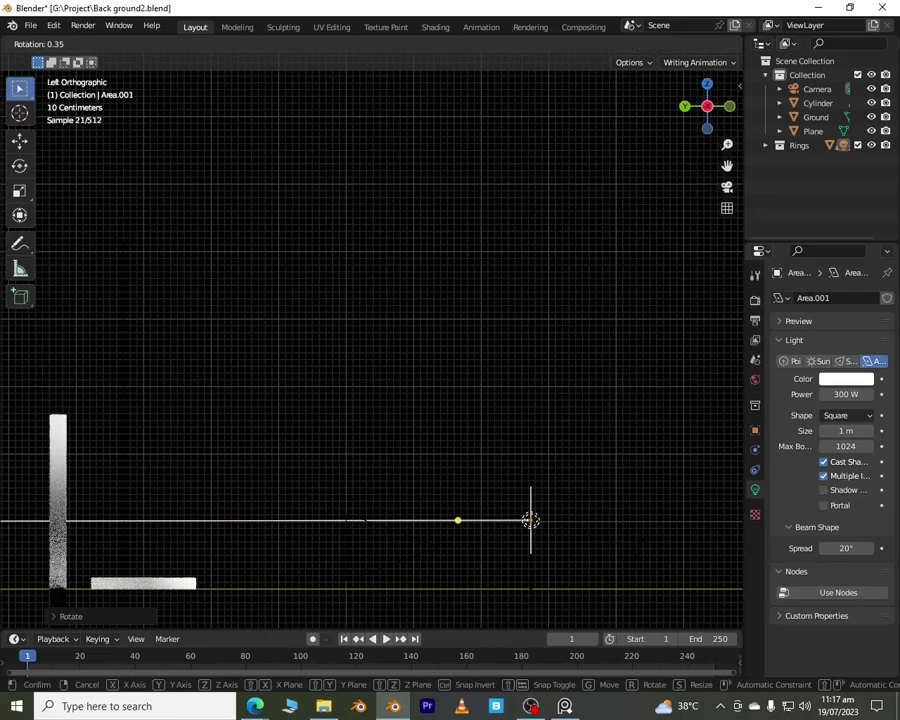
key("Return")
scroll(572, 557, "down", 4)
key("KP_0")
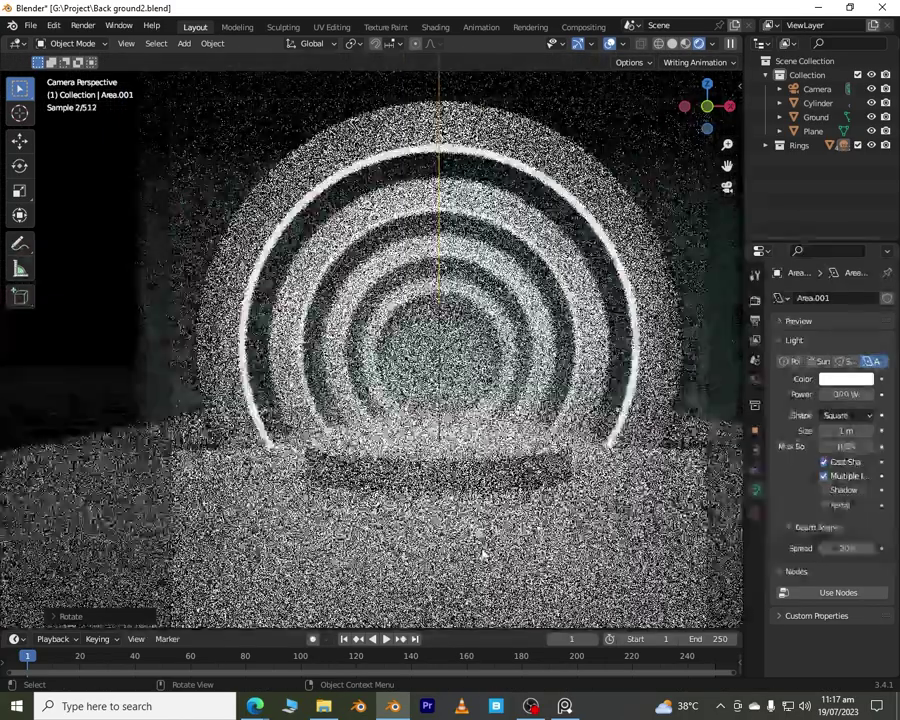
Step: Set the front area light's beam spread to 100° and view the result through the camera
left_click(489, 476)
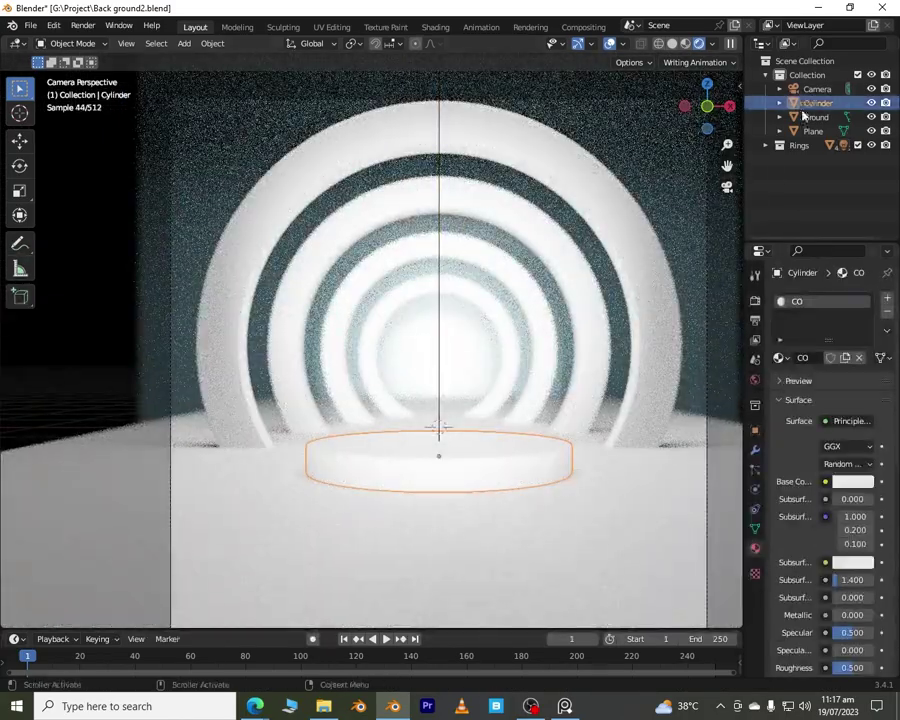
scroll(440, 380, "down", 3)
left_click(414, 372)
middle_click_drag(414, 372, 550, 436)
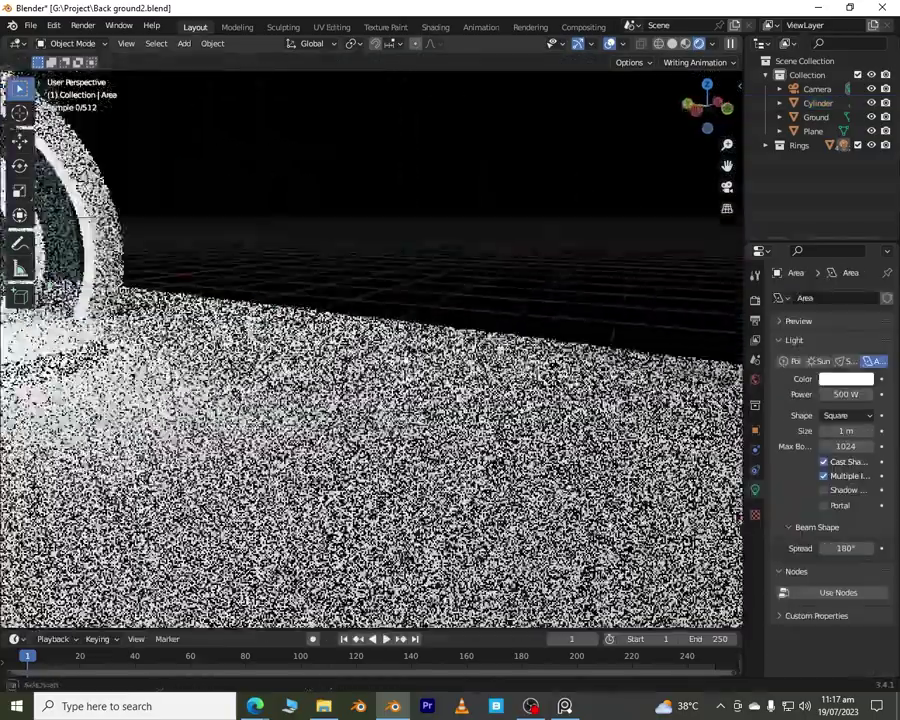
scroll(534, 410, "down", 5)
left_click(541, 330)
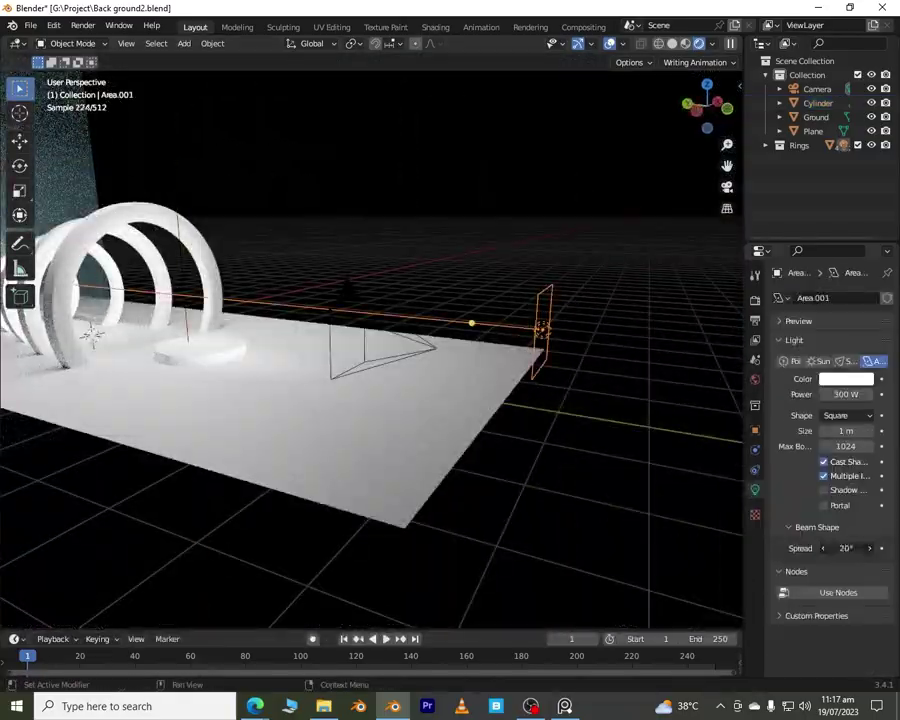
double_click(846, 548)
type("100")
key("Return")
key("KP_0")
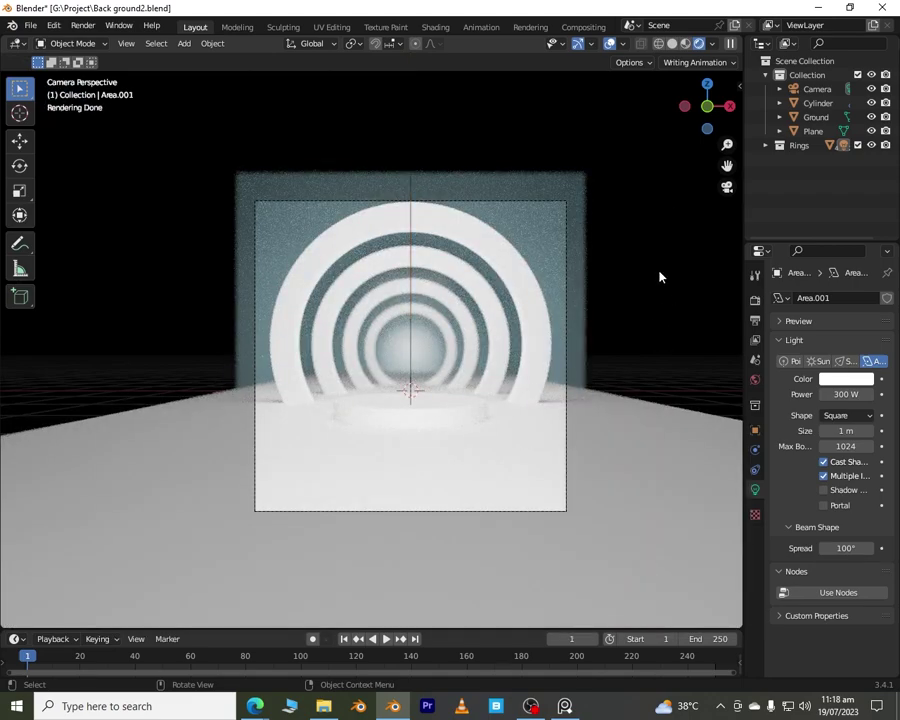
Step: Set the backdrop plane's material to metallic 0.433, roughness 0.250 and specular 0.5
left_click(580, 315)
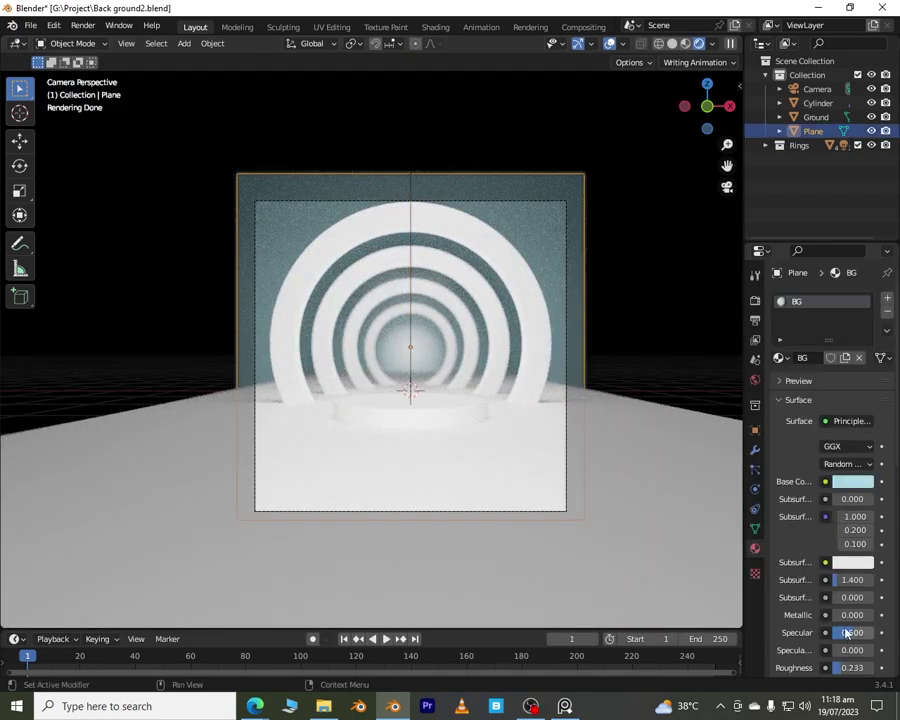
left_click_drag(846, 619, 834, 577)
scroll(866, 634, "down", 2)
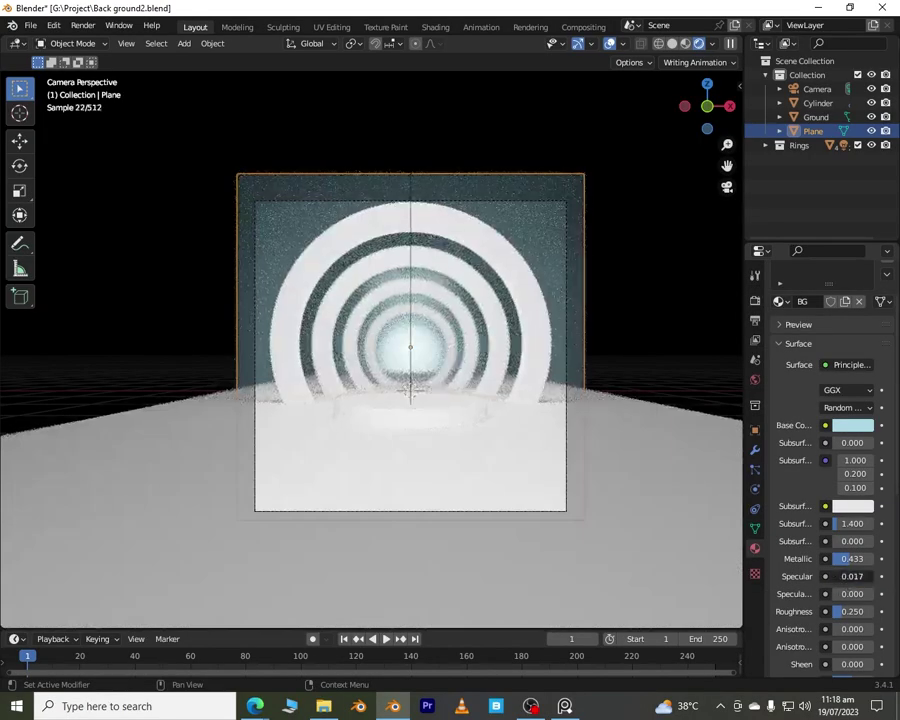
left_click(848, 577)
type("0.5")
key("Return")
scroll(874, 597, "down", 2)
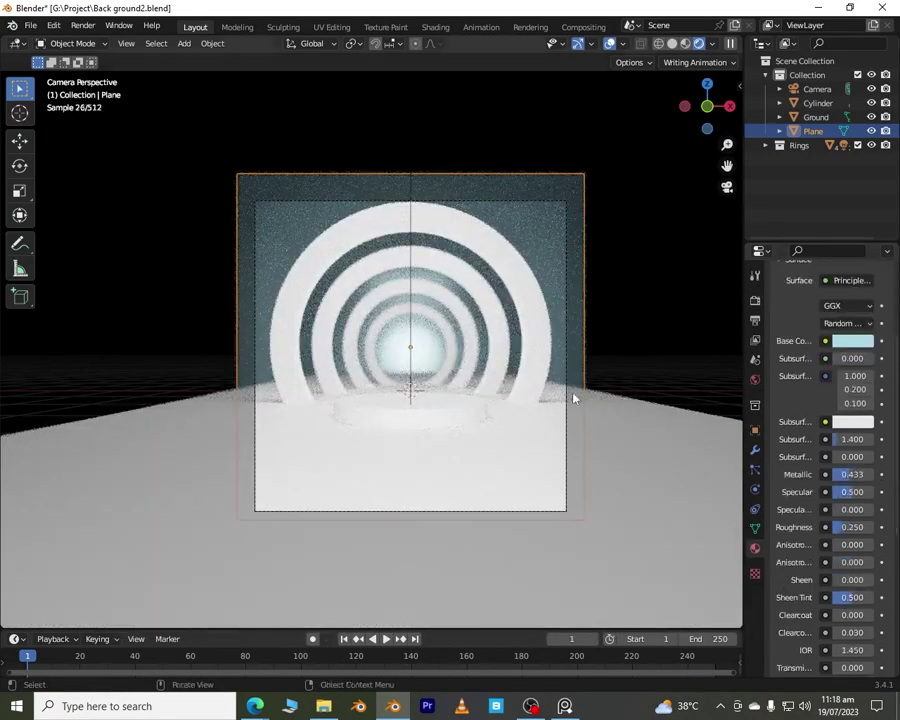
left_click(645, 307)
scroll(506, 345, "up", 5)
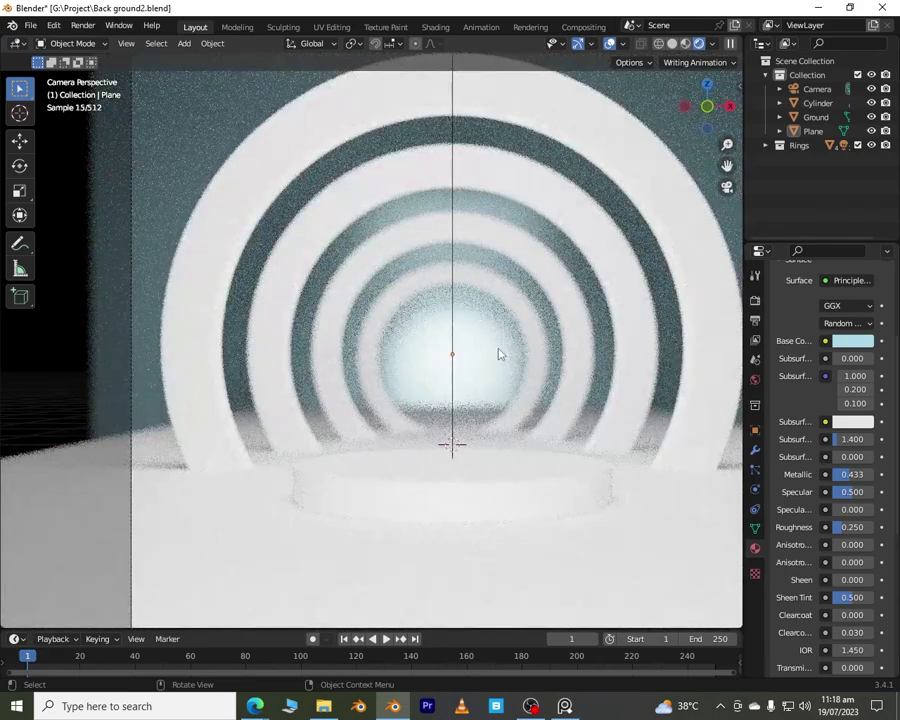
Step: Tint the front area light (Area.001) a very pale cyan
left_click(538, 506)
middle_click_drag(538, 506, 563, 465)
scroll(458, 388, "down", 5)
middle_click_drag(458, 388, 510, 291)
left_click(766, 145)
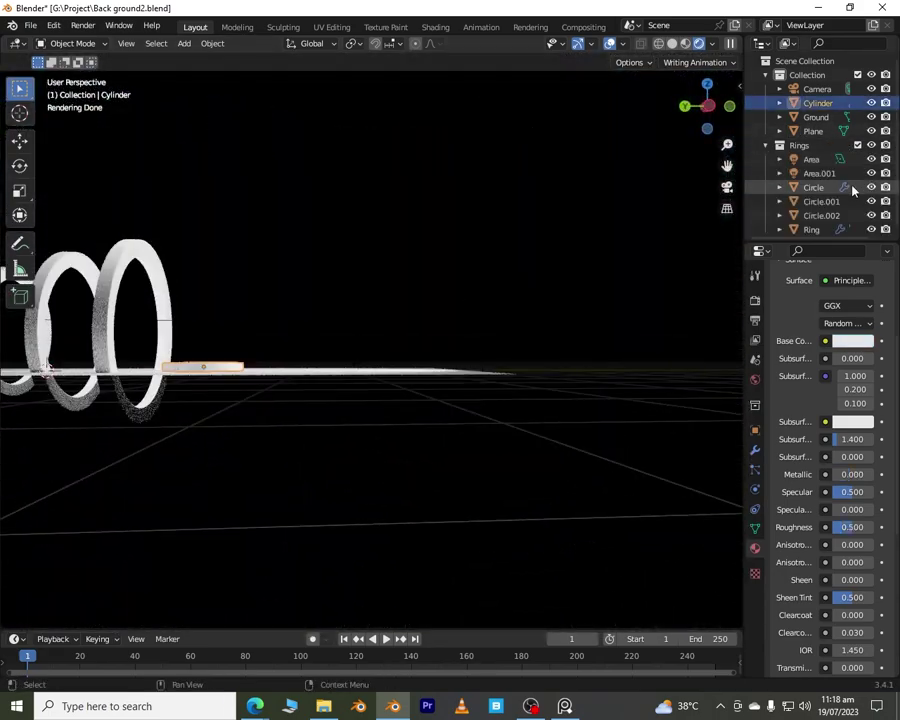
left_click(825, 173)
left_click(716, 109)
left_click(846, 378)
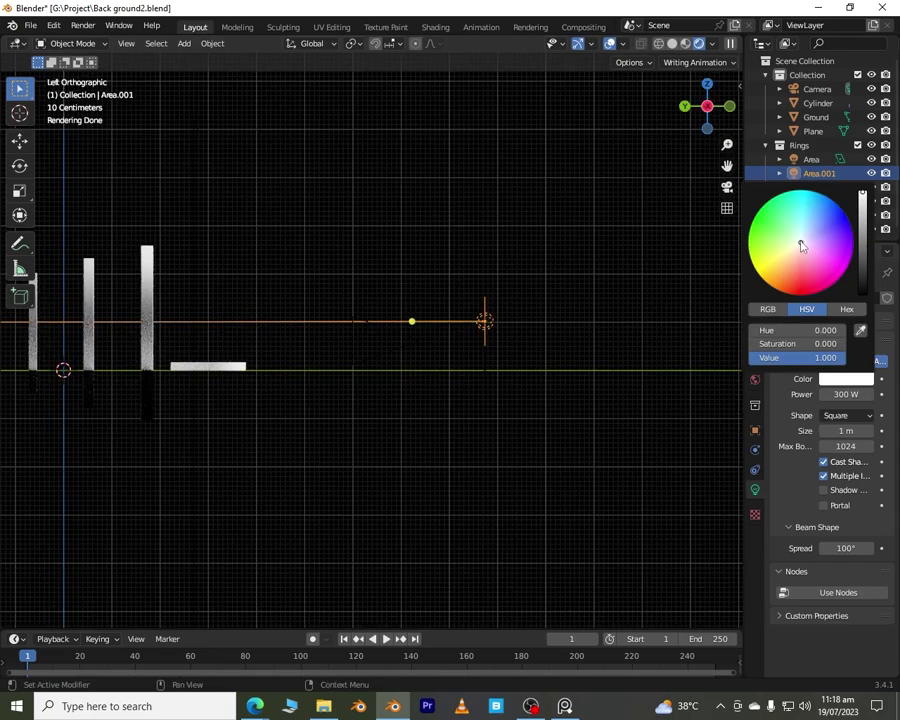
left_click(802, 238)
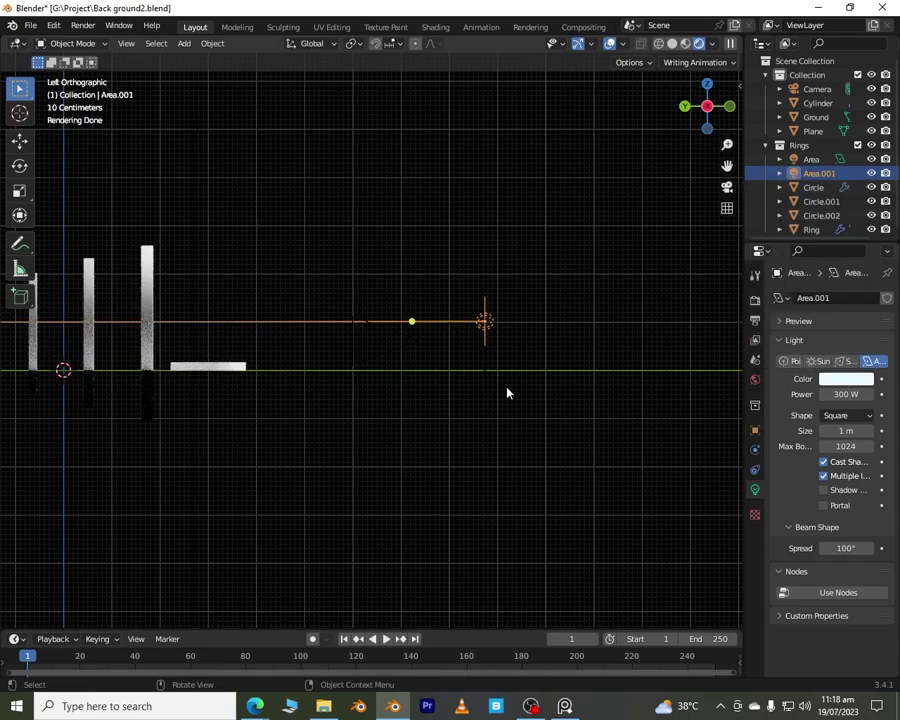
Step: In camera view, set the front area light's size to 1.13 m and its power to 50 W, and save the file
key("KP_0")
left_click(852, 394)
type("100")
key("Return")
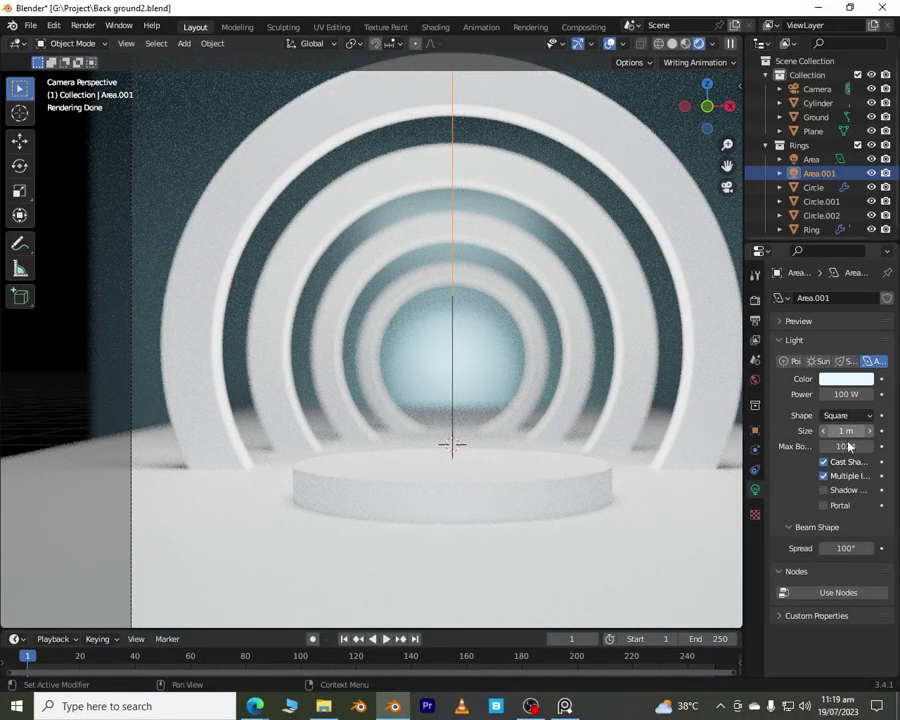
left_click_drag(846, 430, 864, 430)
left_click(840, 394)
type("50")
key("Return")
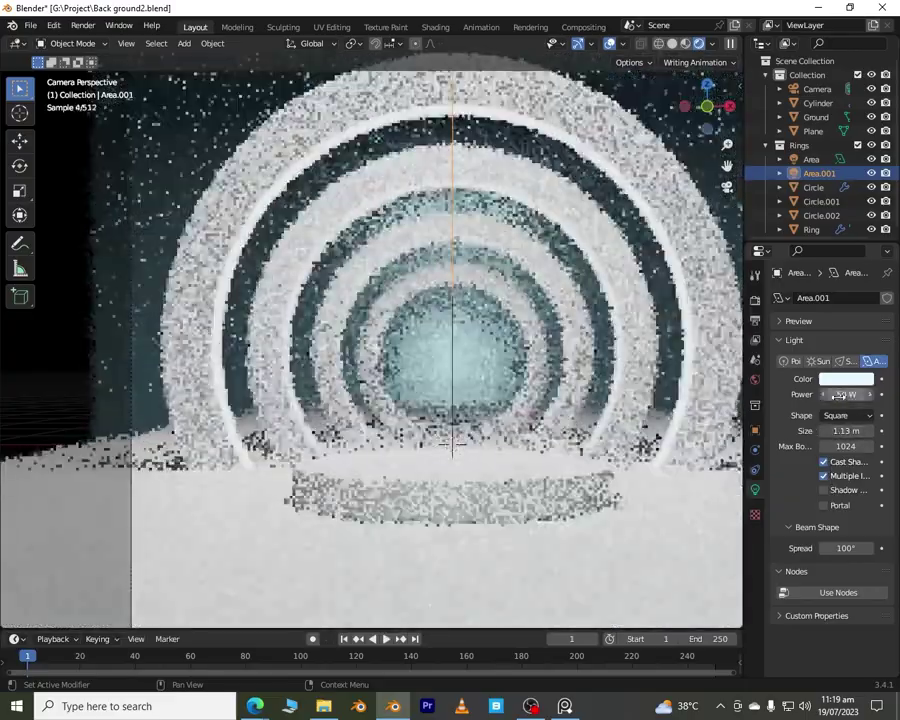
scroll(677, 313, "down", 3)
key("ctrl+s")
Step: Duplicate the front area light along Y and place the copy between the rings and the backdrop
middle_click_drag(426, 356, 526, 420)
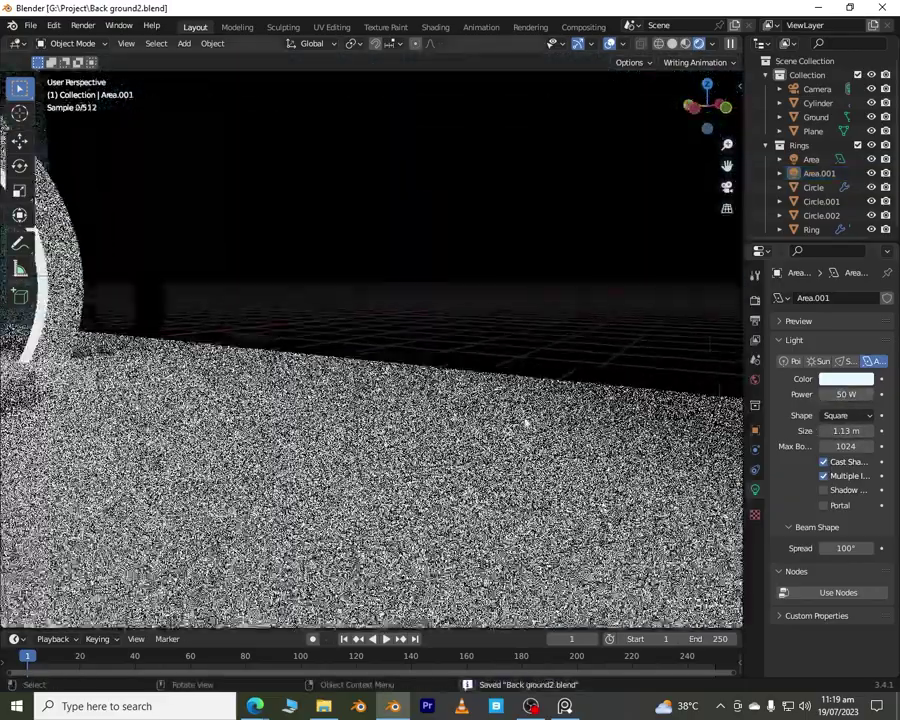
scroll(352, 383, "down", 5)
middle_click_drag(352, 383, 356, 327)
key("shift+d")
key("y")
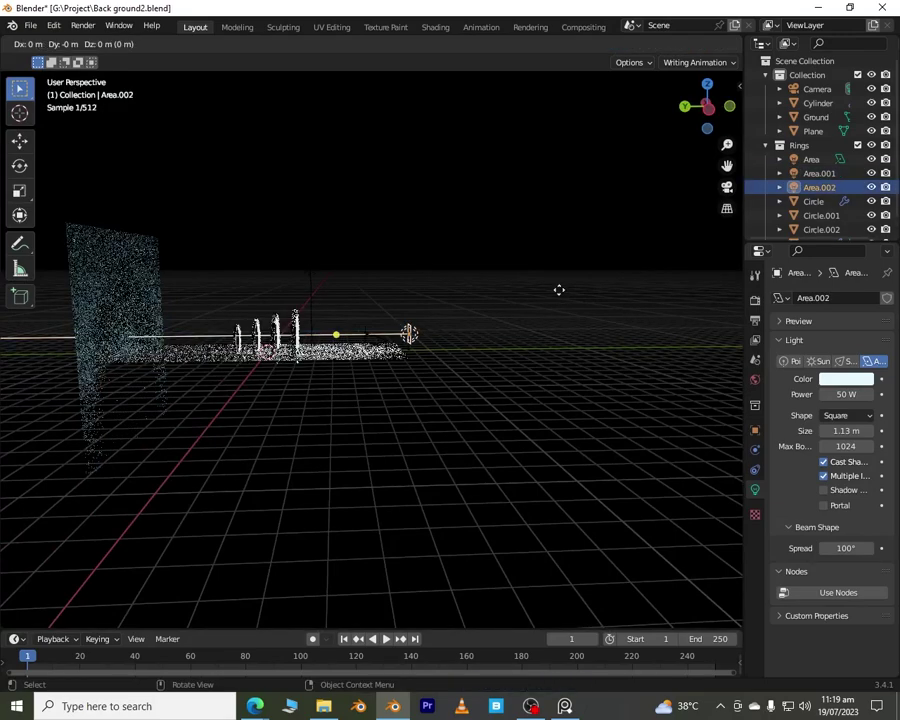
left_click(350, 303)
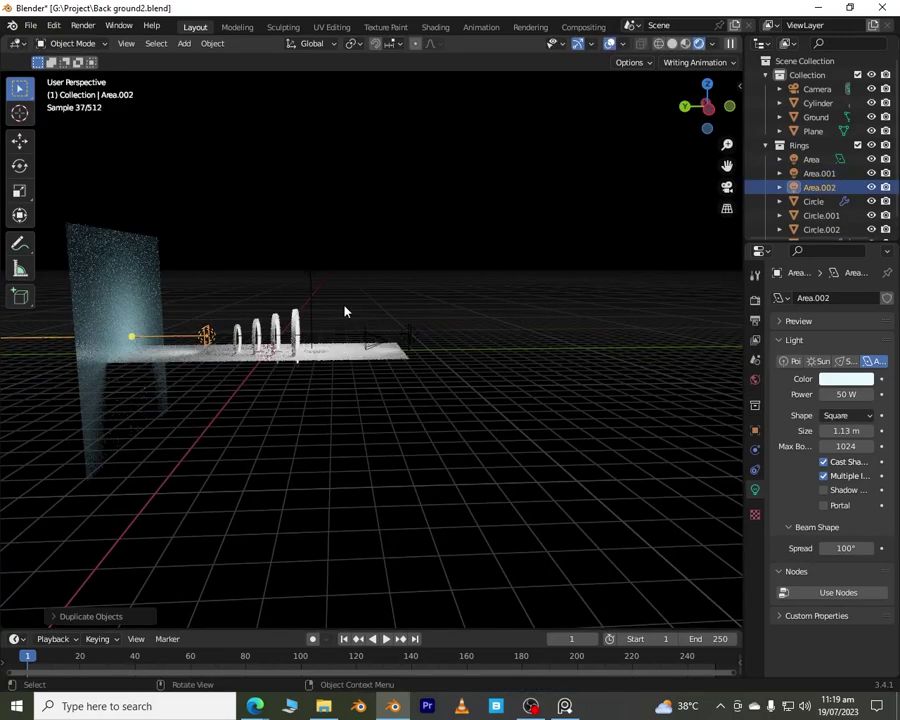
Step: Scale up the duplicated area light behind the rings and check the result through the camera
key("KP_0")
key("s")
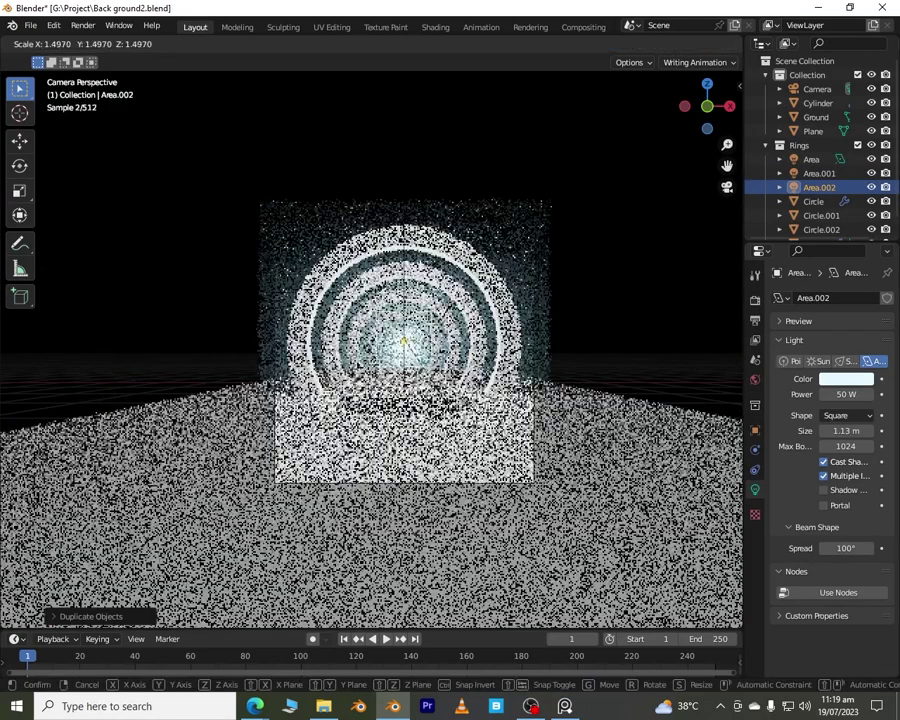
left_click(623, 579)
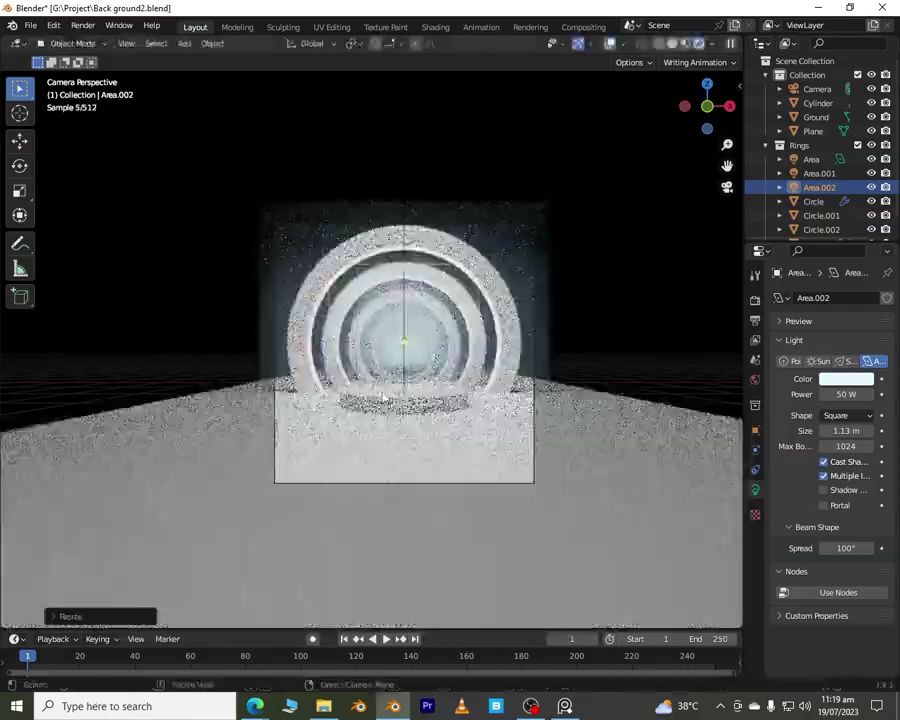
middle_click_drag(623, 579, 660, 579)
middle_click_drag(150, 388, 297, 388)
scroll(297, 388, "down", 4)
key("KP_0")
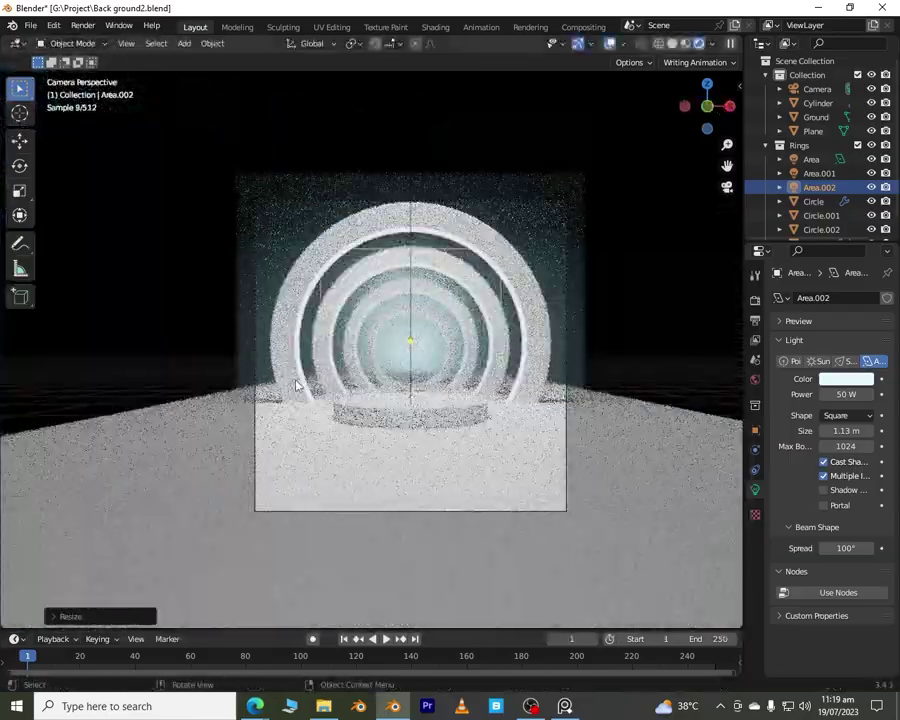
Step: Save the file with the viewport in solid shading, and render the camera image
left_click(661, 309)
key("z")
key("ctrl+s")
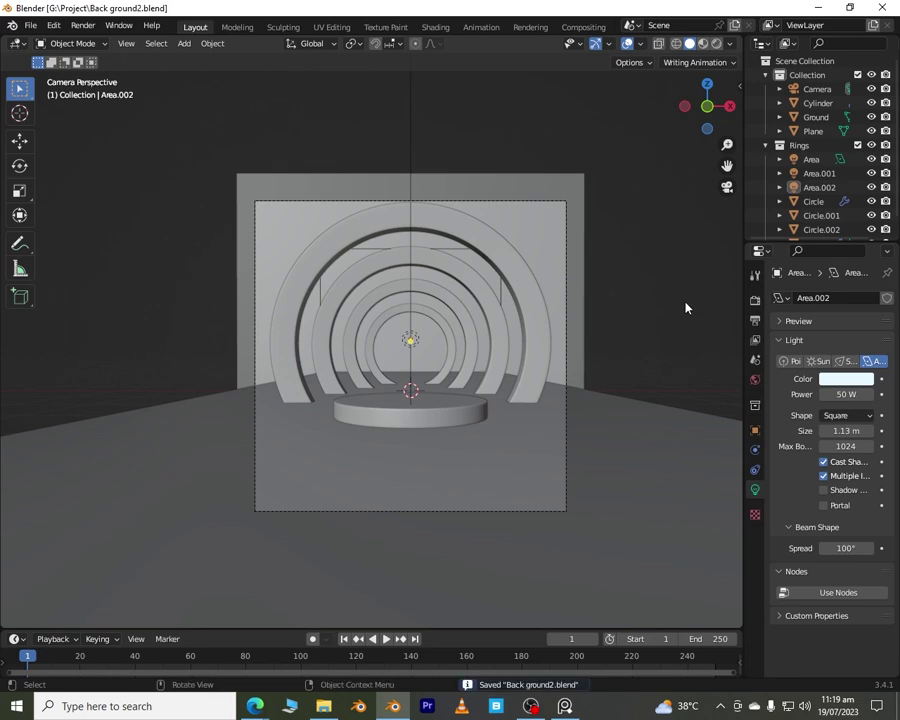
key("F12")
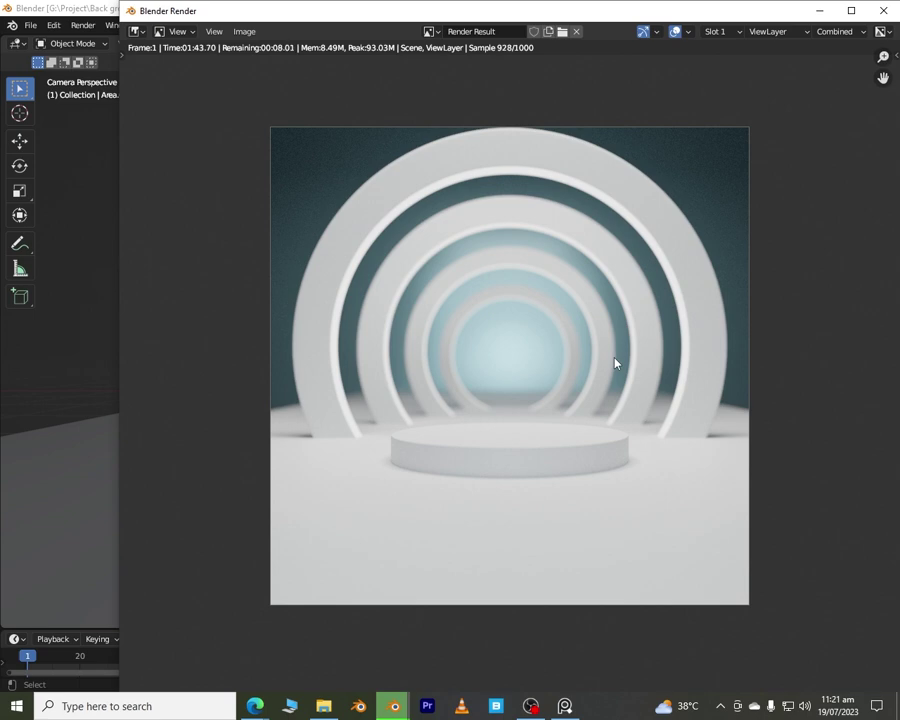
scroll(615, 363, "up", 3)
scroll(597, 537, "down", 2)
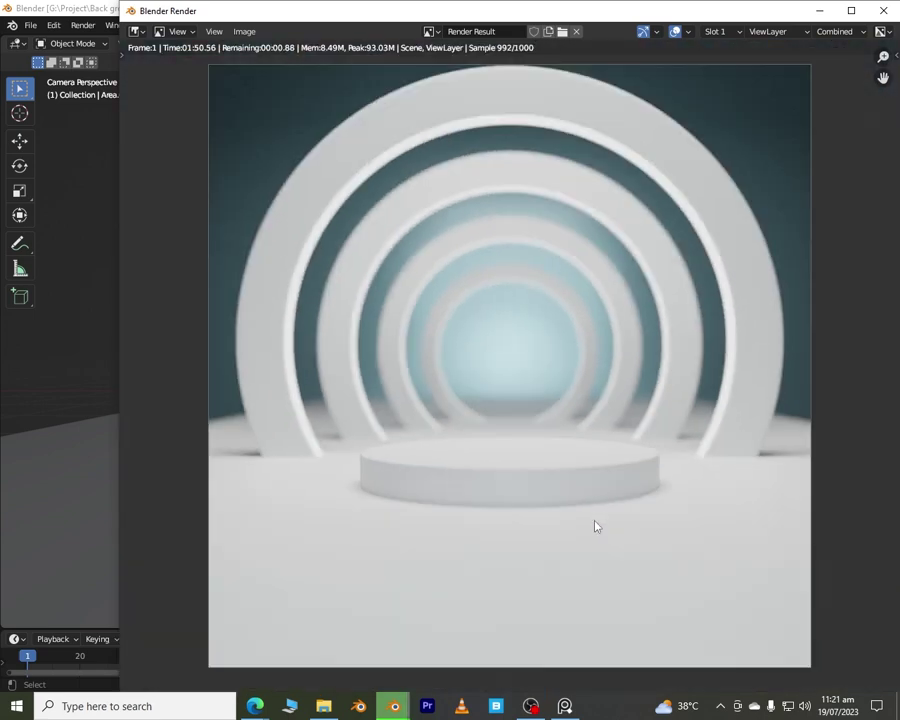
left_click(819, 10)
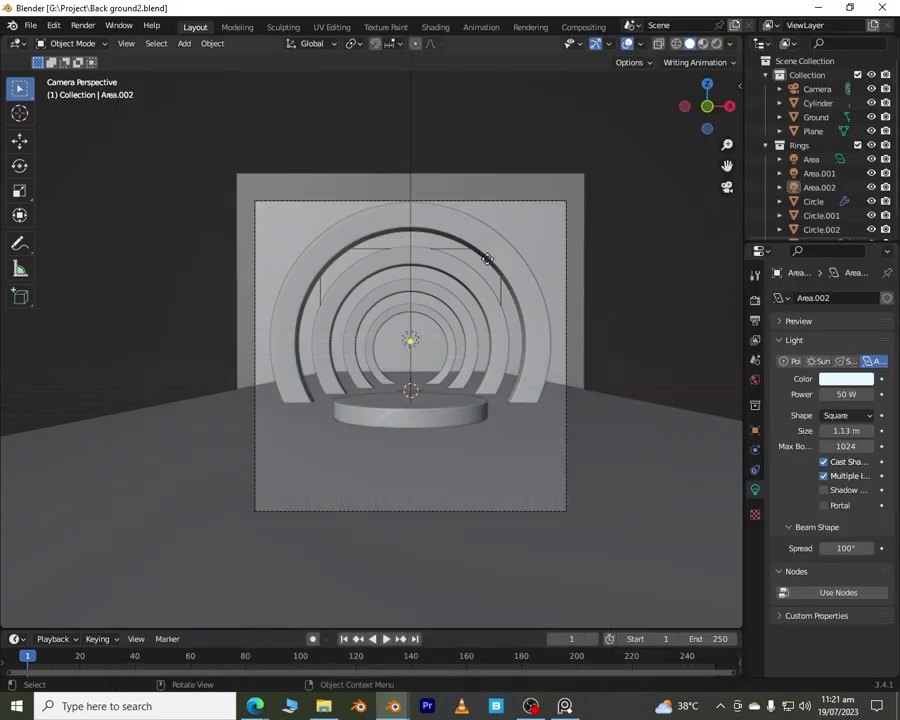
Step: Enable the Emission, Environment, Shadow, Ambient Occlusion and Shadow Catcher passes for the view layer, and render the image again
left_click(755, 320)
left_click(755, 300)
left_click(755, 363)
scroll(845, 655, "down", 6)
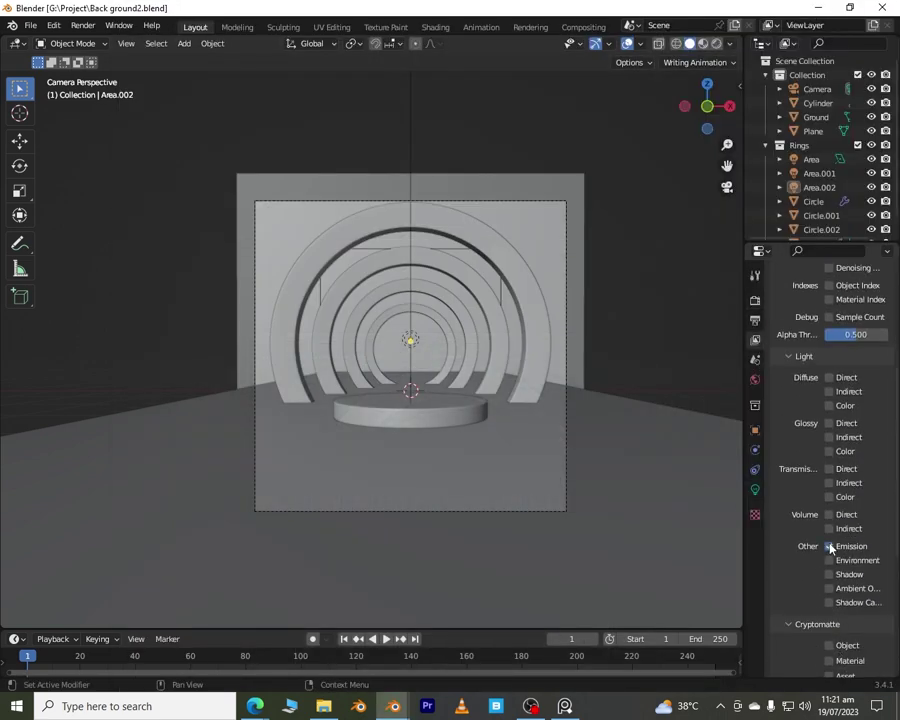
left_click(828, 546)
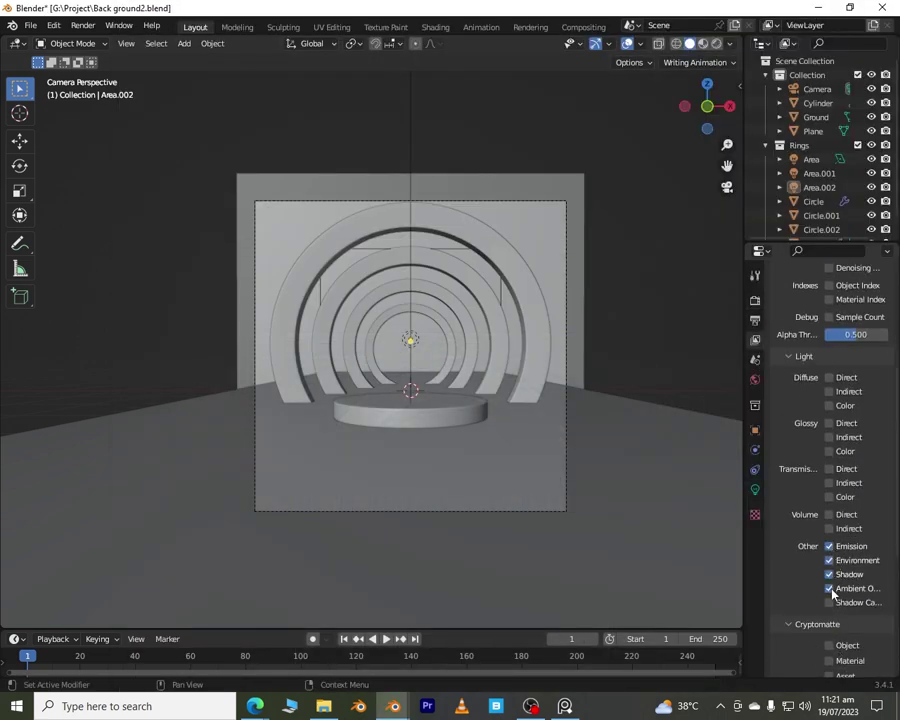
scroll(828, 455, "up", 2)
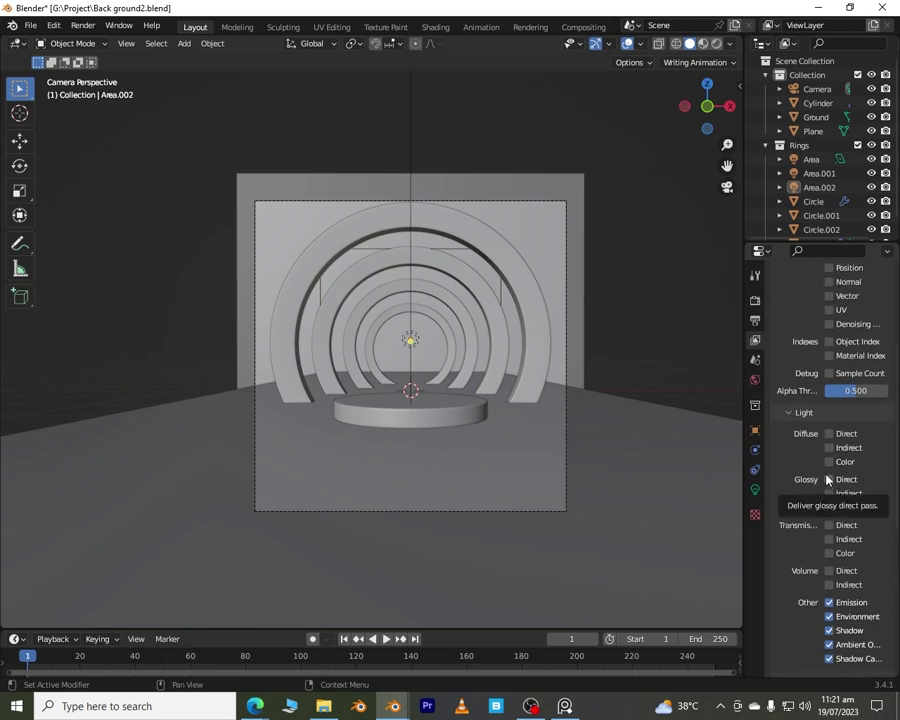
key("F12")
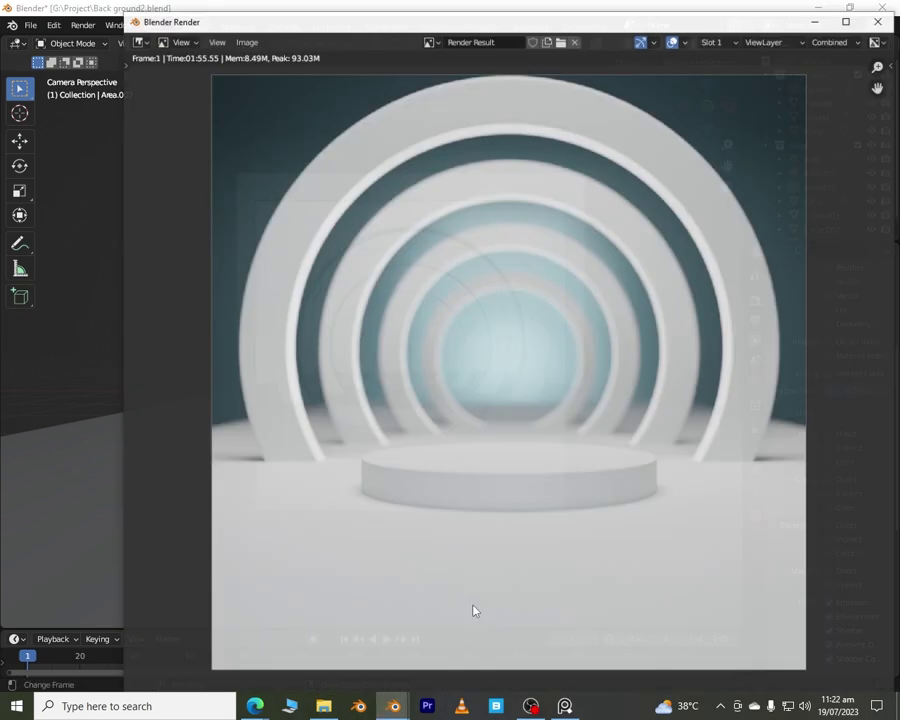
key("Escape")
Step: Open the Compositing workspace, enable nodes for the scene and arrange the node layout
left_click(565, 26)
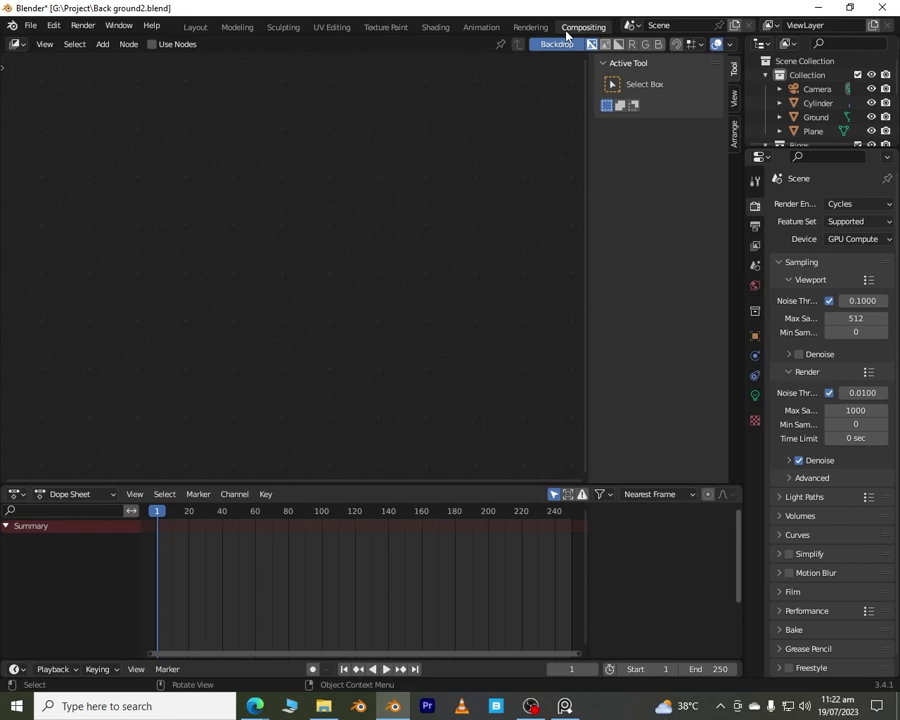
left_click(153, 44)
middle_click_drag(370, 181, 192, 163)
left_click(194, 164)
left_click_drag(196, 164, 380, 213)
key("shift+a")
scroll(291, 243, "up", 2)
middle_click_drag(146, 235, 371, 343)
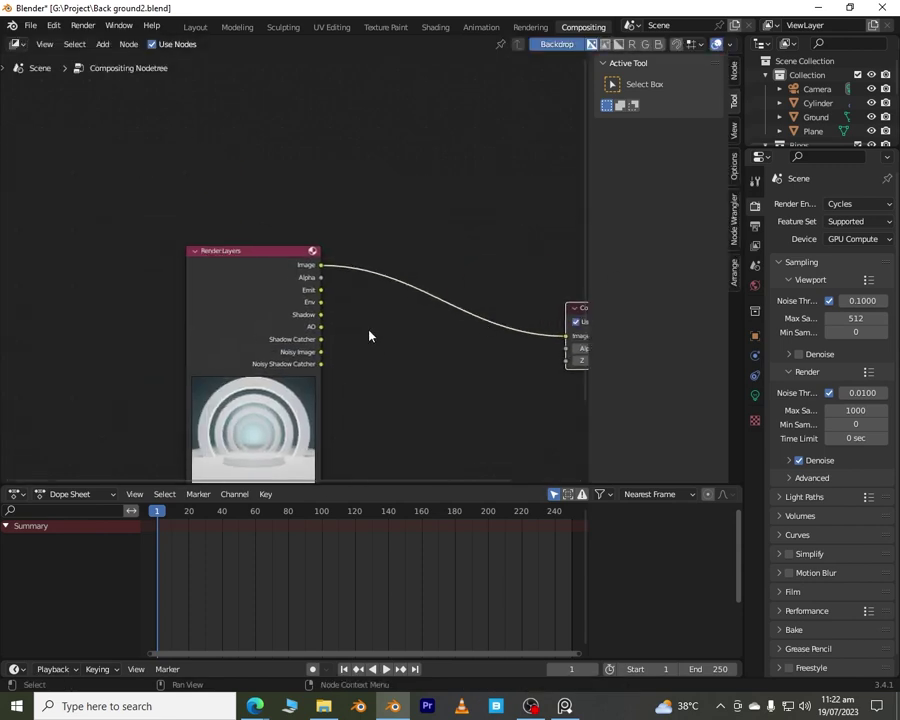
scroll(367, 330, "down", 1)
Step: Add a Viewer node below the Composite node and connect the Render Layers' Image output to it
key("shift+a")
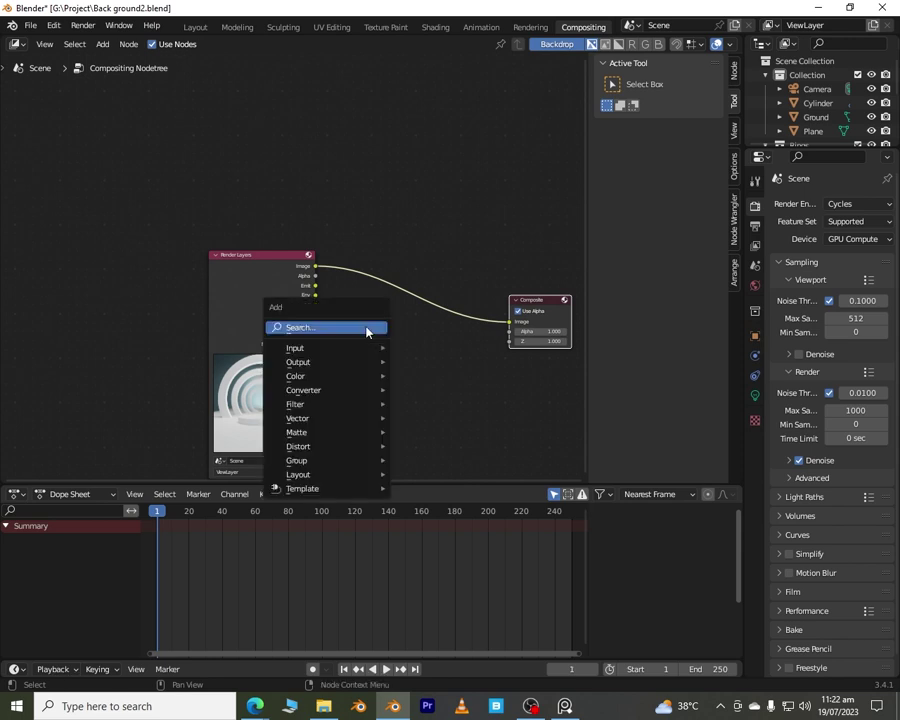
key("v")
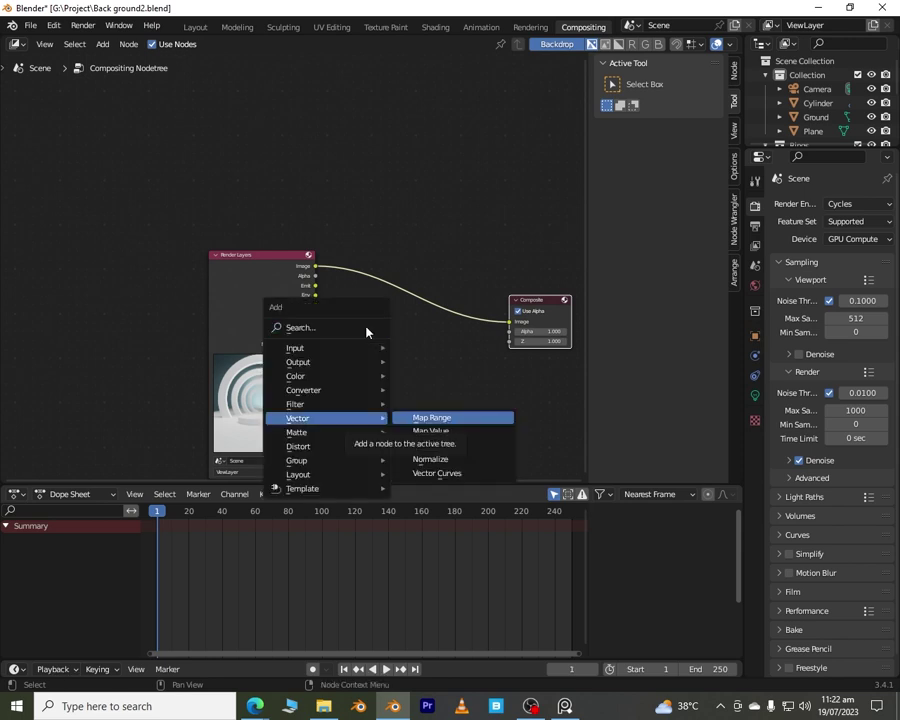
left_click(366, 328)
type("view")
key("Return")
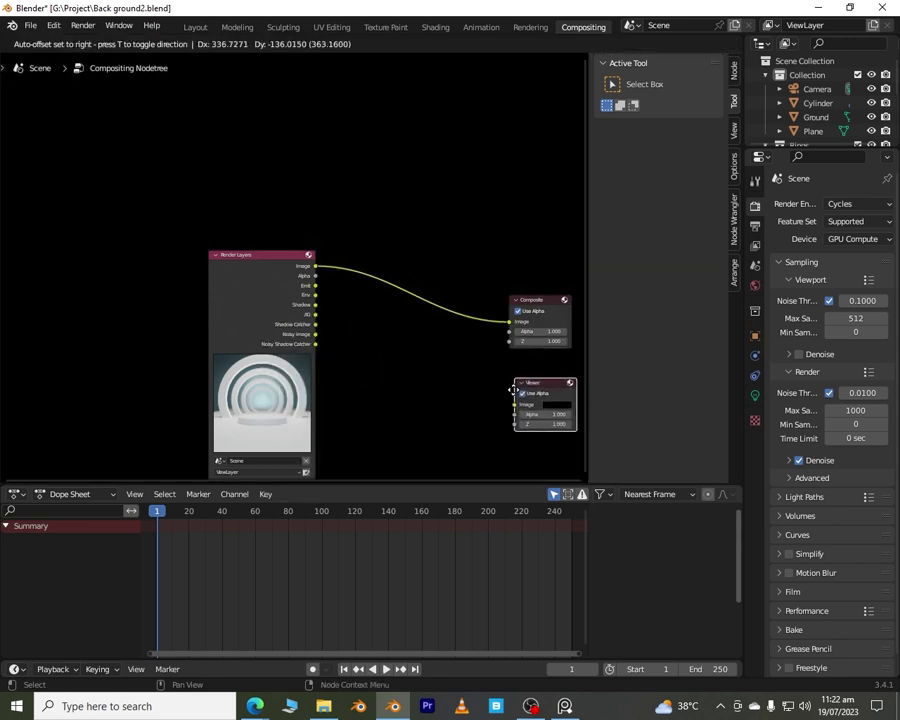
left_click(514, 390)
left_click_drag(315, 266, 516, 402)
scroll(560, 330, "down", 2)
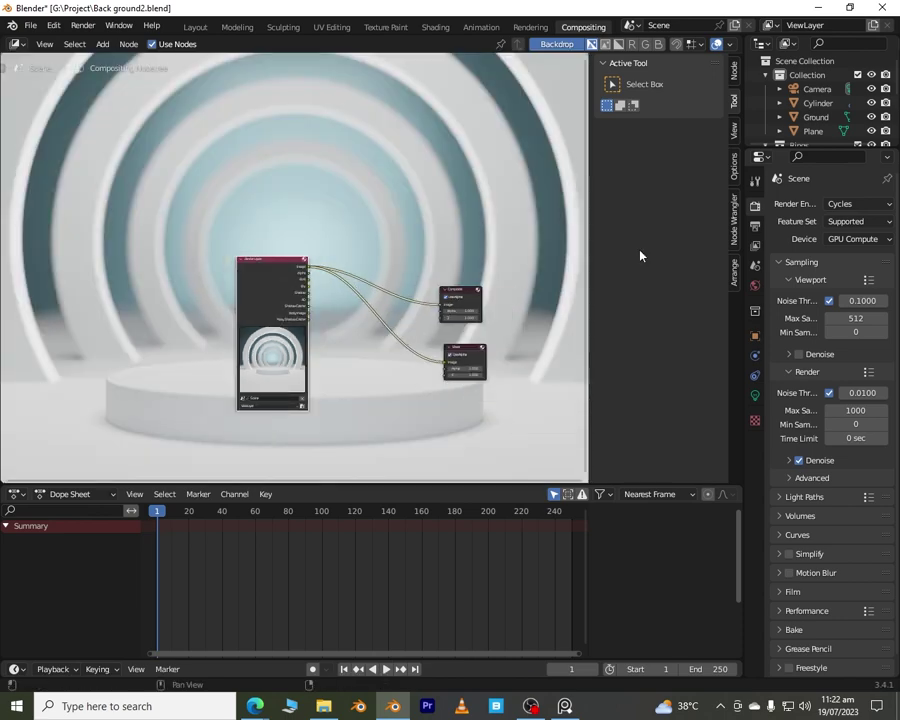
Step: Set the backdrop zoom to 0.44 and move the Render Layers node farther away from the output nodes
left_click(733, 130)
left_click_drag(685, 100, 650, 100)
left_click_drag(270, 280, 94, 320)
scroll(200, 325, "up", 3)
middle_click_drag(227, 330, 356, 307)
Step: Insert a Glare node into the link between Render Layers and Composite
key("shift+a")
left_click(355, 306)
type("gla")
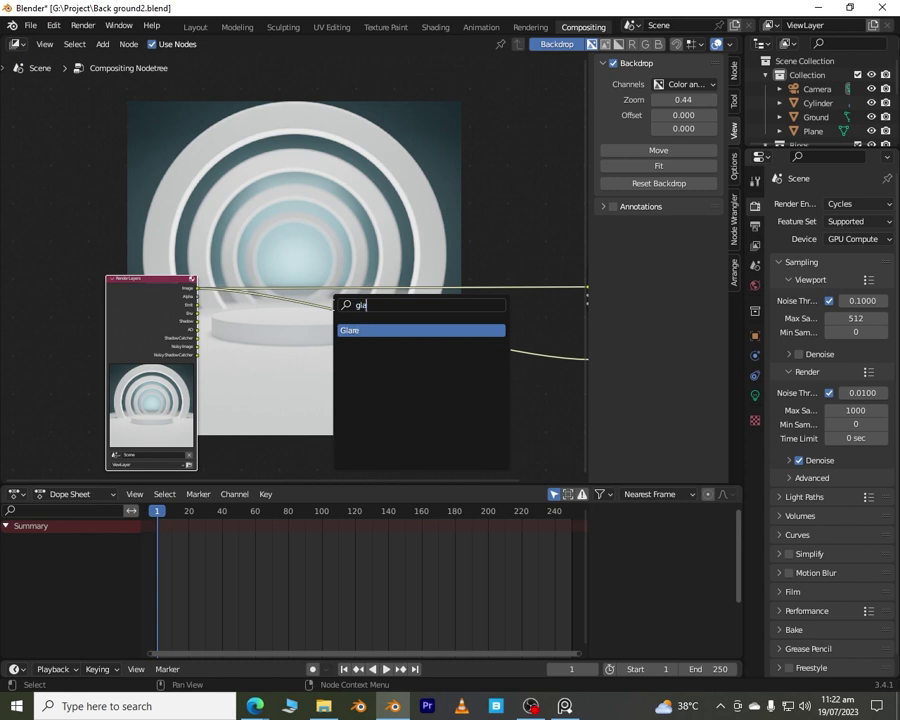
key("Return")
left_click(368, 336)
scroll(303, 391, "up", 1)
middle_click_drag(302, 387, 332, 381, "shift")
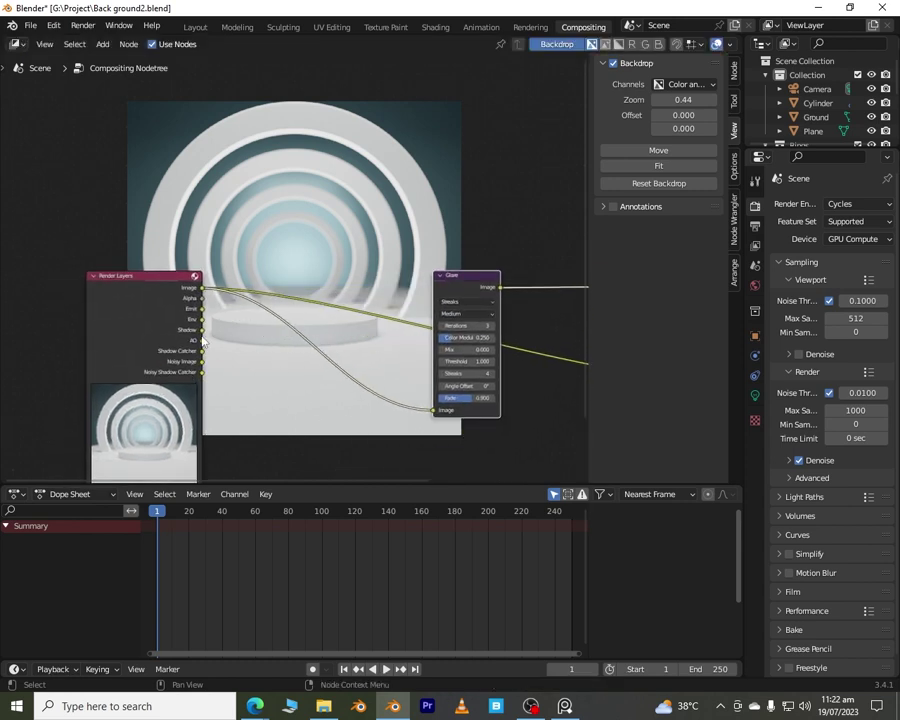
Step: Connect the Render Layers' Emit output to the Glare node's Image input
left_click_drag(202, 319, 434, 410)
scroll(235, 309, "down", 1)
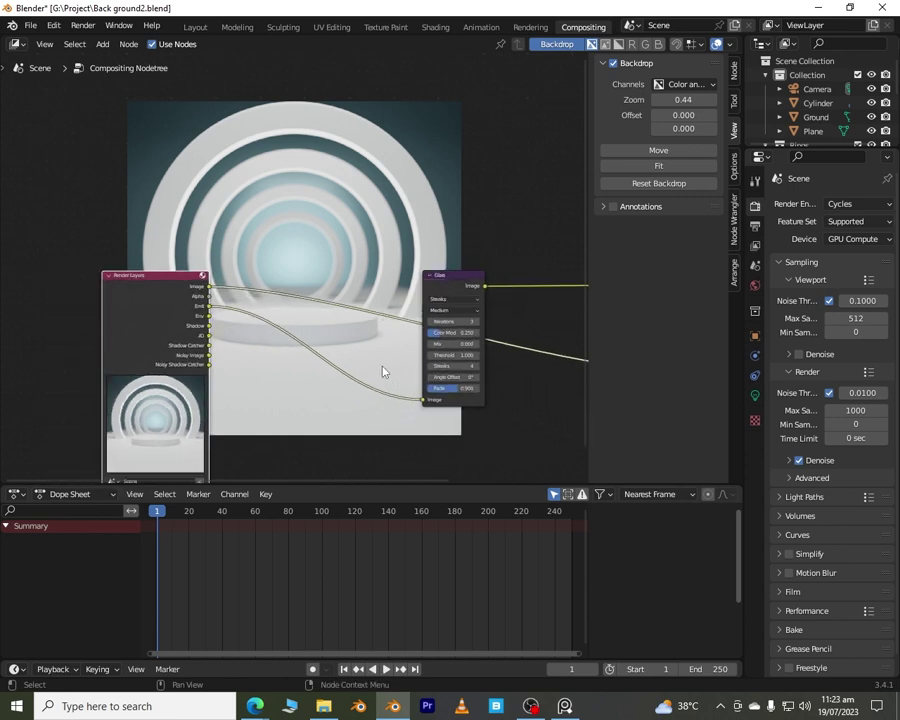
scroll(383, 371, "up", 2)
middle_click_drag(446, 365, 354, 337)
scroll(195, 322, "down", 1)
scroll(405, 357, "down", 3)
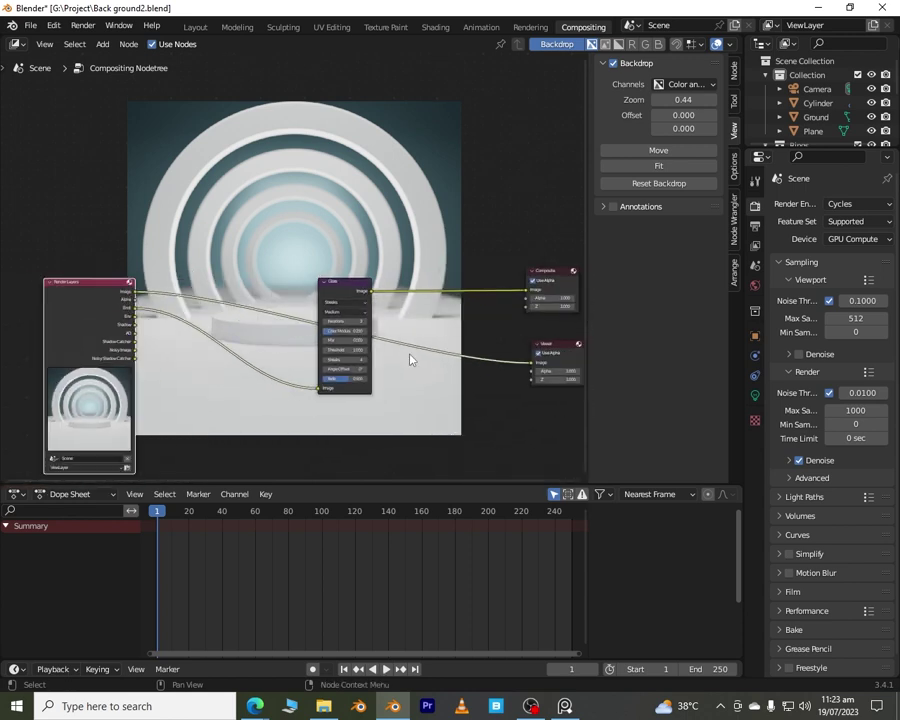
Step: Connect the Glare output to the Viewer node and feed the Render Layers' Image output into the Glare node
left_click_drag(372, 291, 533, 365)
left_click_drag(344, 311, 344, 284)
left_click_drag(134, 291, 318, 385)
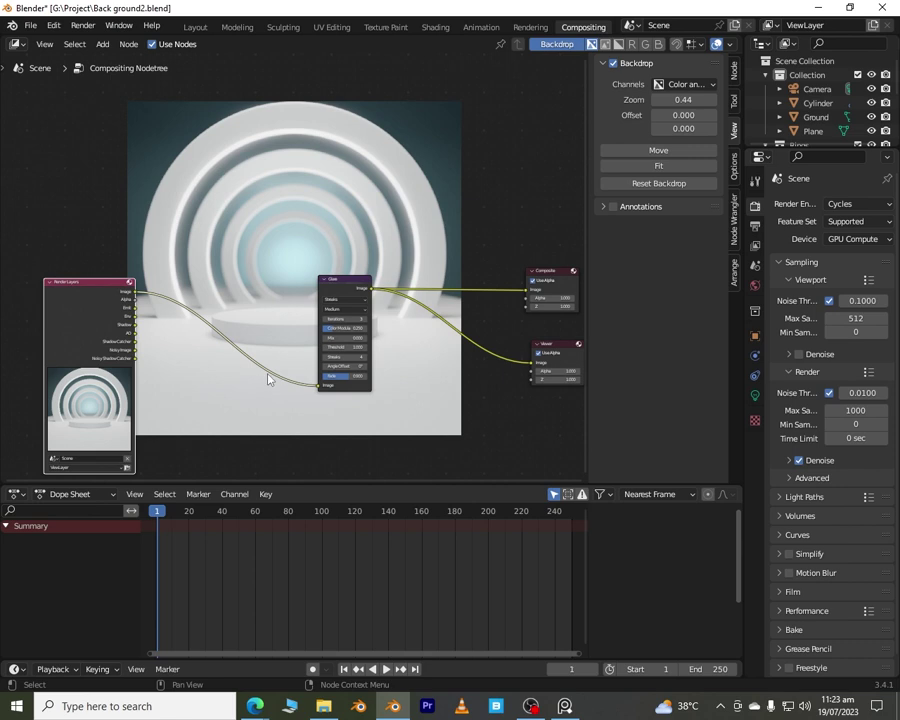
scroll(300, 330, "up", 3)
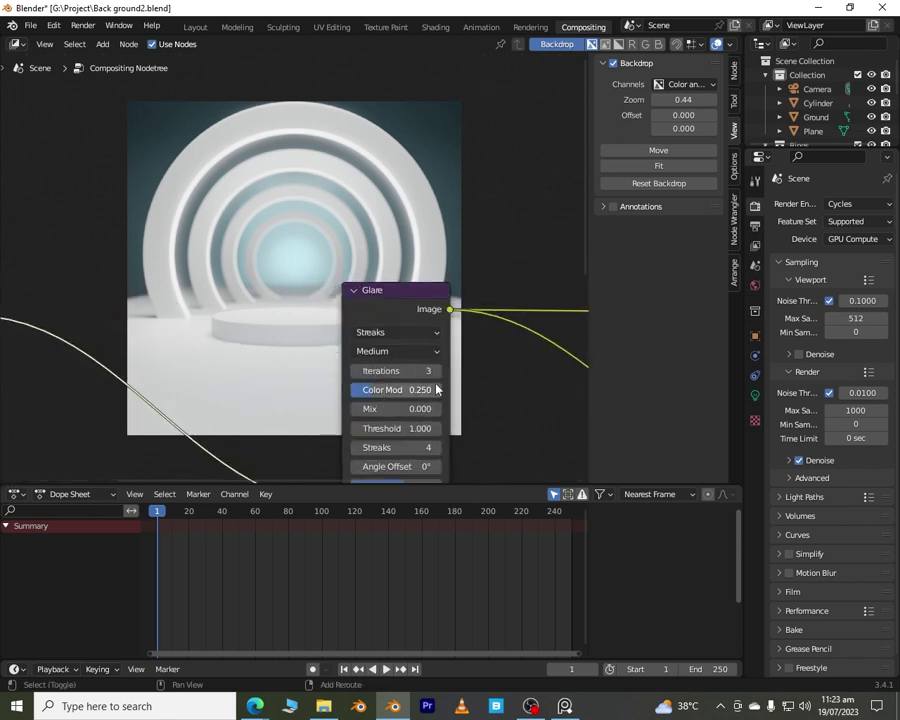
Step: Set the Glare node's quality to High, with Threshold at 0.6 and Mix at 0.3
left_click(393, 352)
left_click(390, 369)
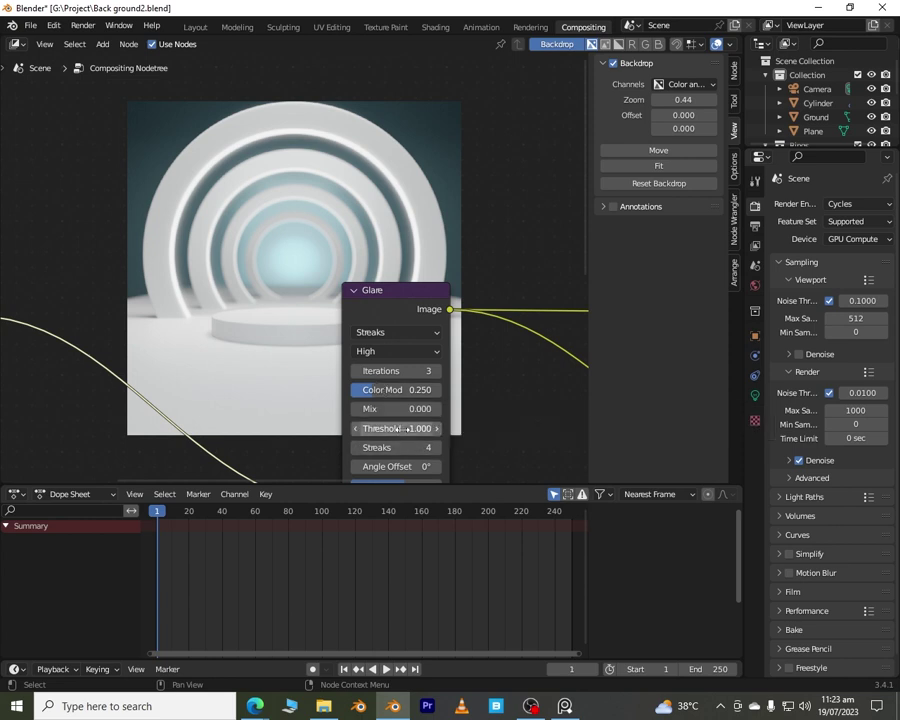
left_click_drag(432, 428, 400, 428)
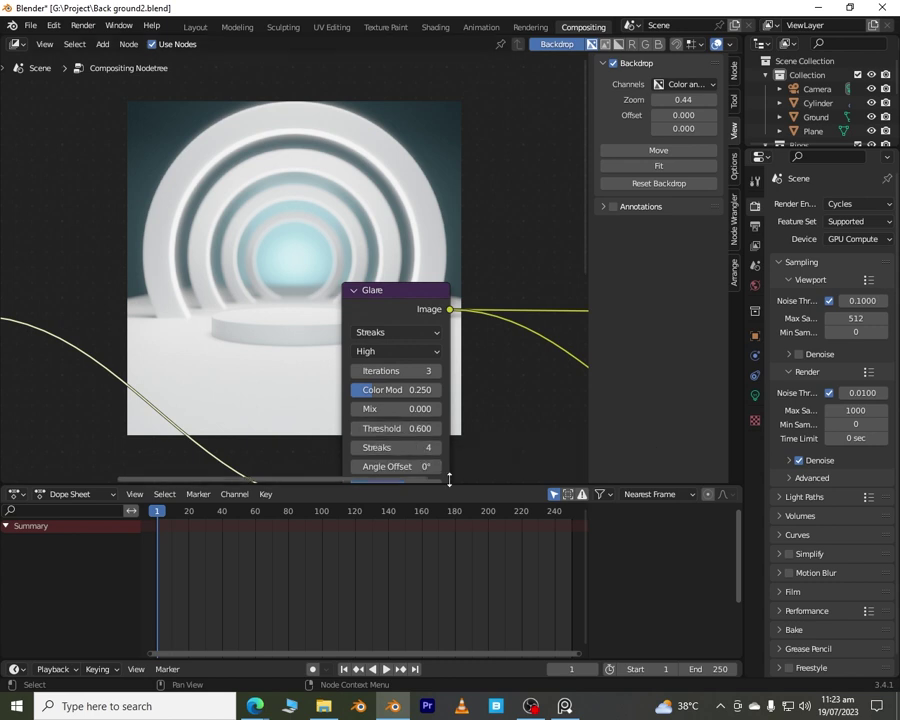
left_click_drag(398, 408, 418, 408)
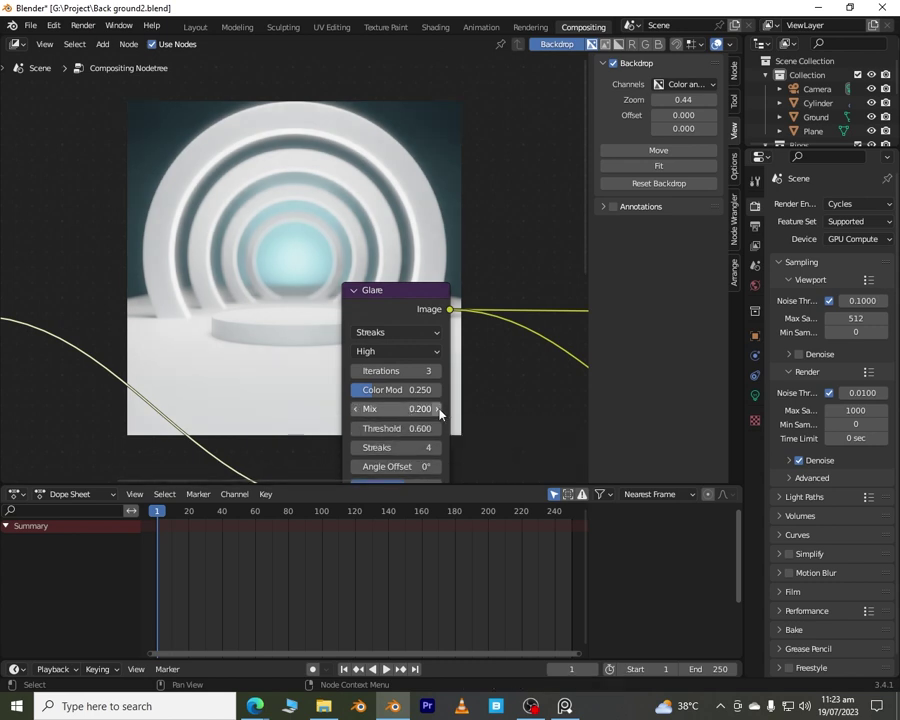
left_click(438, 409)
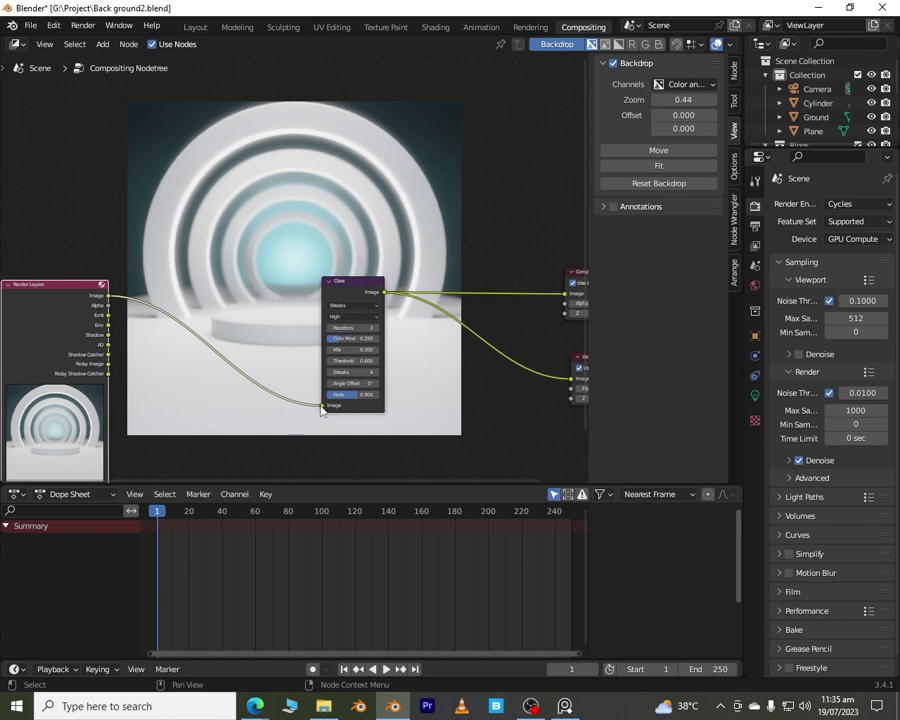
Step: Detach the link from the Glare node's Image input and reconnect it to the Render Layers' Image output
left_click_drag(321, 406, 303, 336)
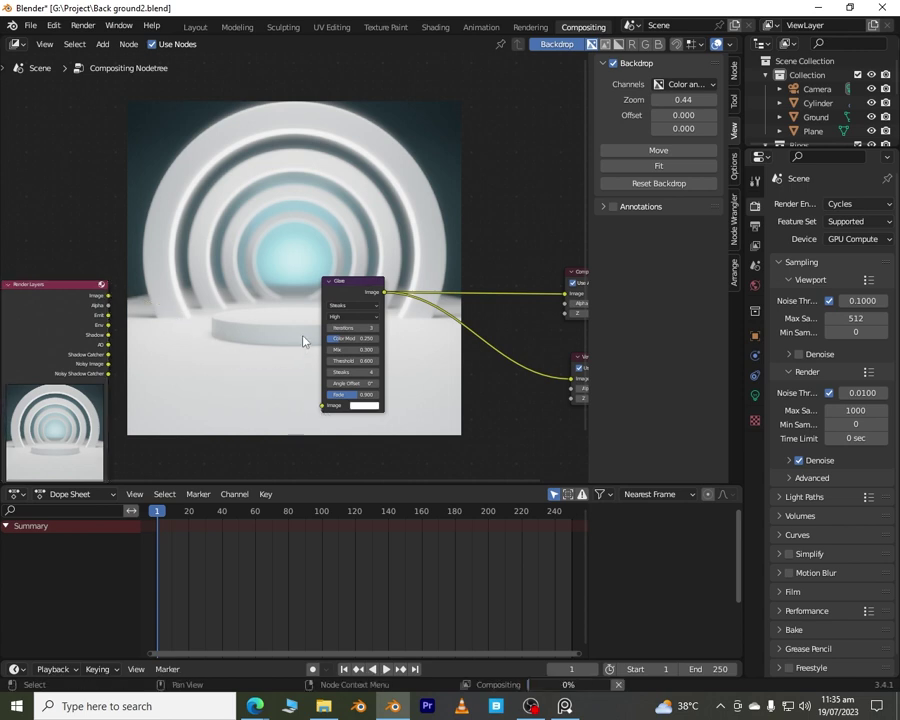
left_click_drag(108, 296, 323, 406)
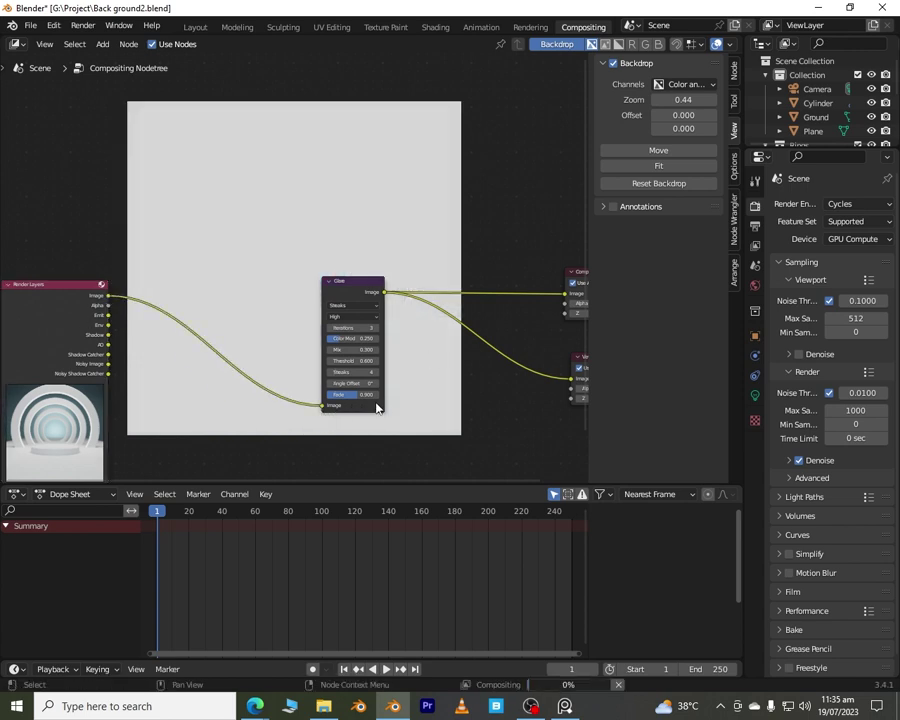
Step: Set the Glare node's Iterations to 5, Color Modulation to 0.325 and Mix to -0.1
scroll(478, 394, "up", 8)
middle_click_drag(480, 394, 381, 327)
left_click(336, 313)
left_click_drag(328, 311, 255, 353)
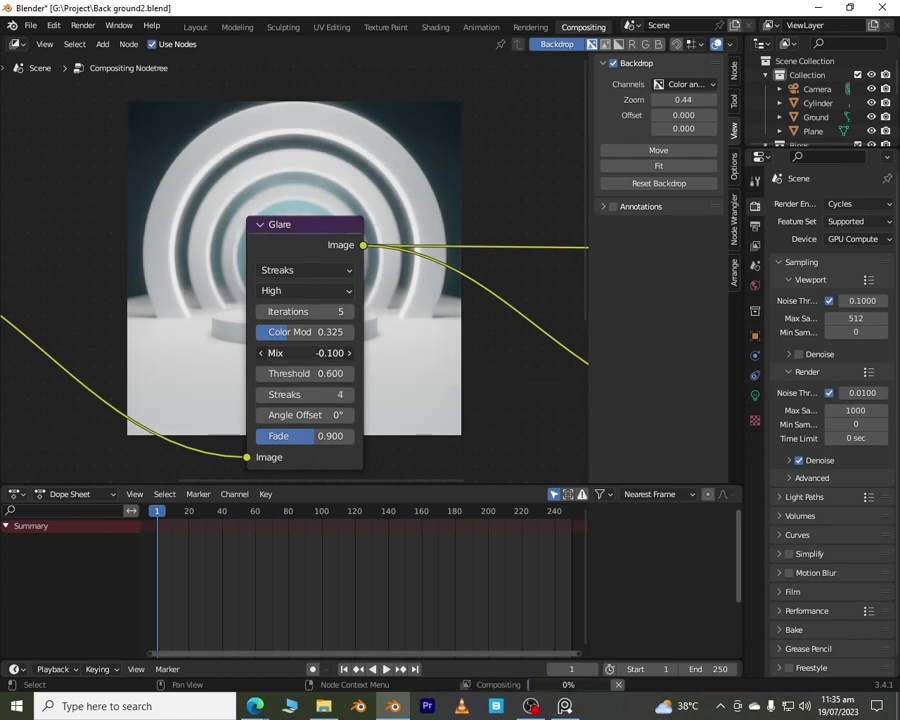
Step: Set the Glare node's Threshold to 0.2
left_click_drag(305, 373, 297, 373)
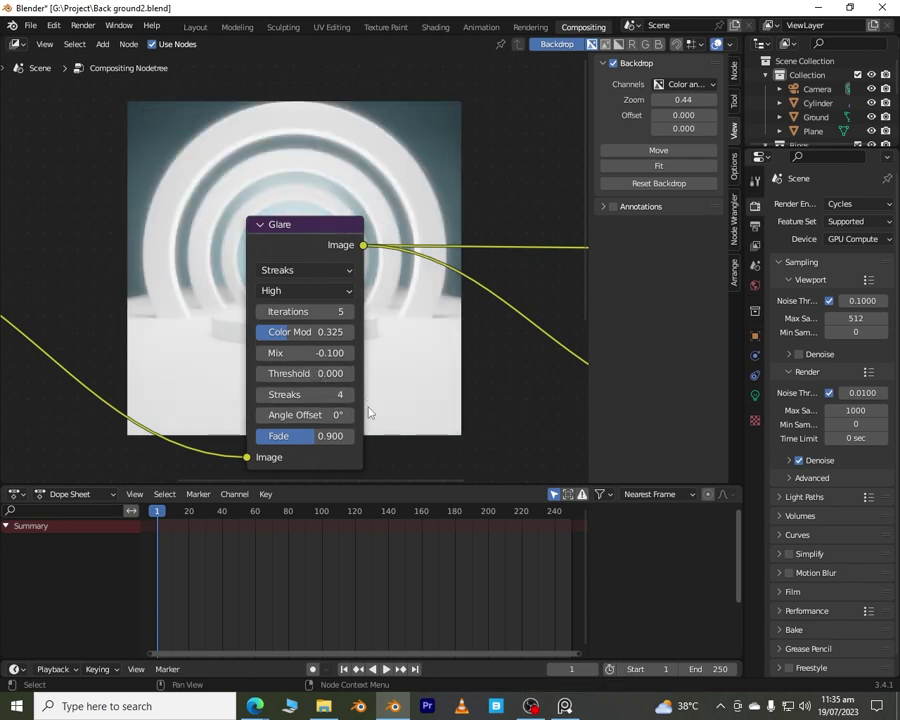
left_click(327, 373)
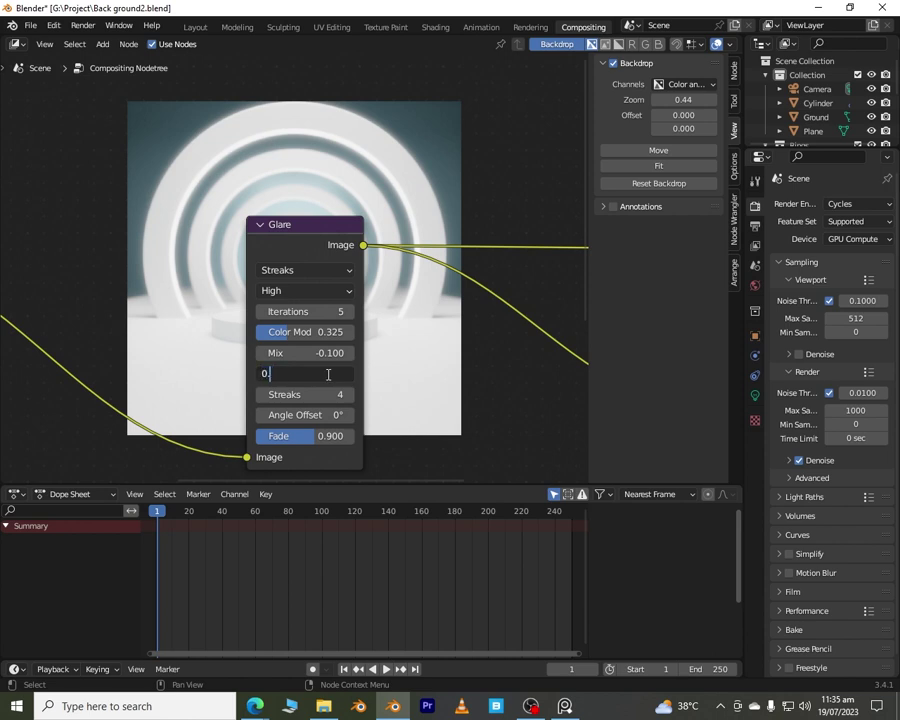
type("0.2")
key("Return")
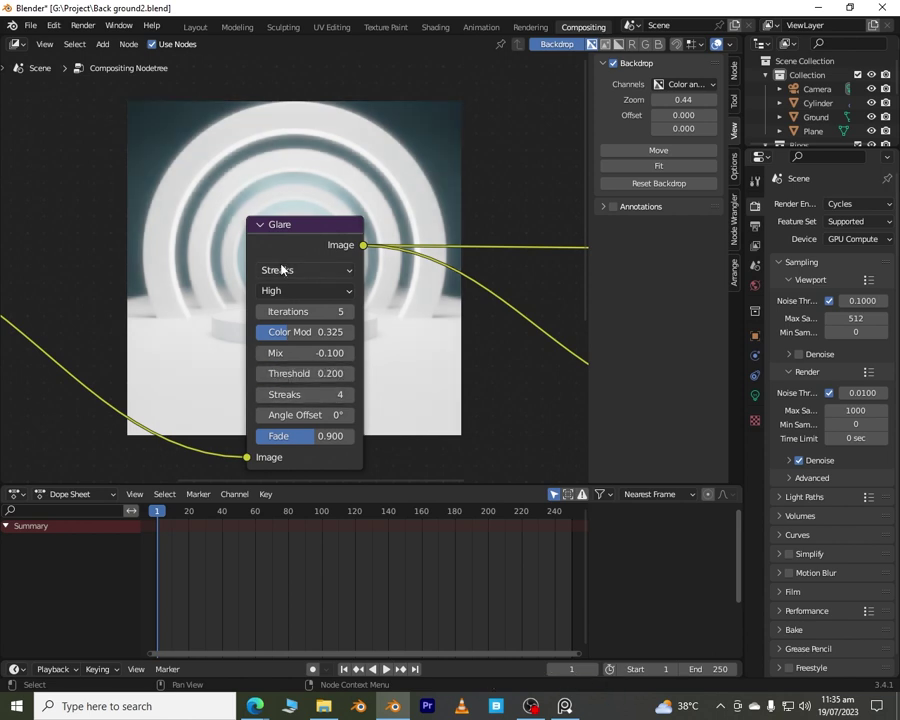
Step: Change the Glare node to Fog Glow with Mix at 0 and move it off the centre of the backdrop image
left_click(228, 270)
left_click(307, 326)
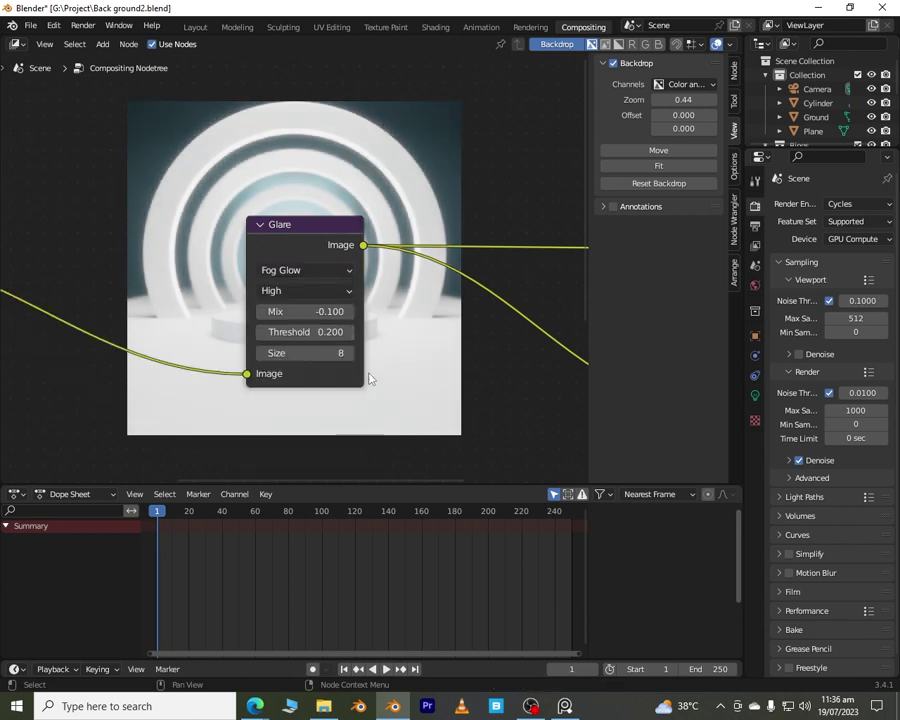
left_click_drag(335, 233, 496, 268)
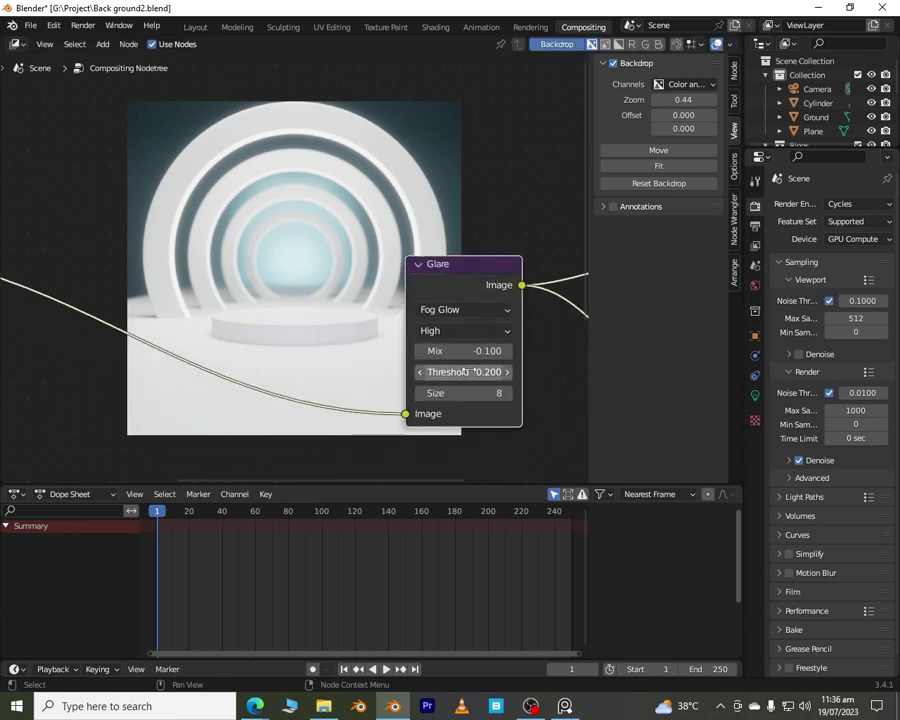
mouse_move(460, 351)
left_mouse_down()
mouse_move(515, 351)
mouse_move(415, 351)
mouse_move(465, 351)
left_mouse_up()
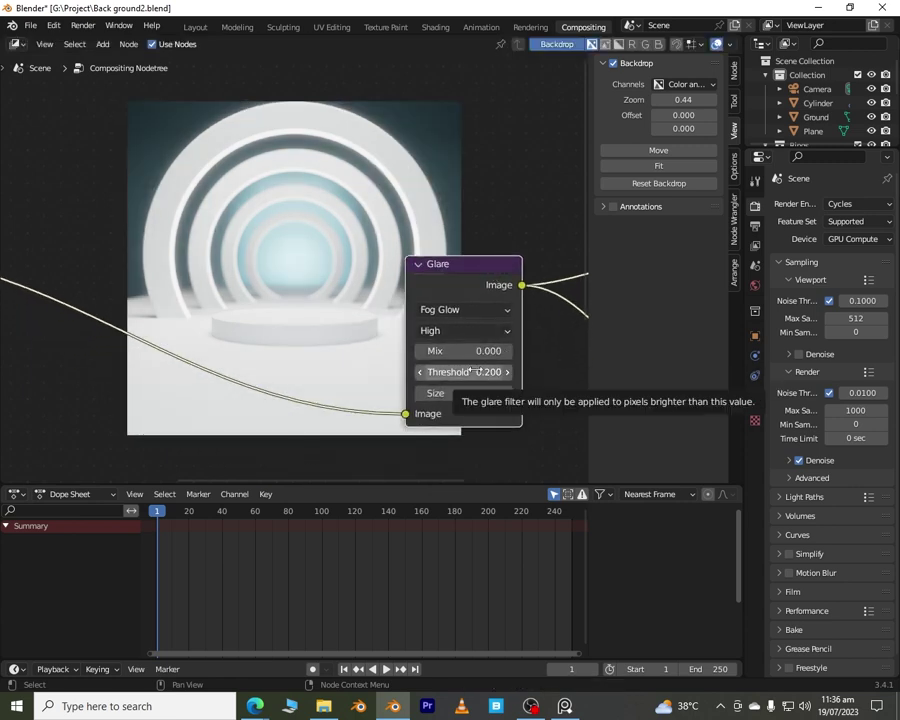
Step: Try the Ghosts glare type and set the Glare node back to Streaks
left_click(459, 314)
left_click(462, 329)
left_click(466, 314)
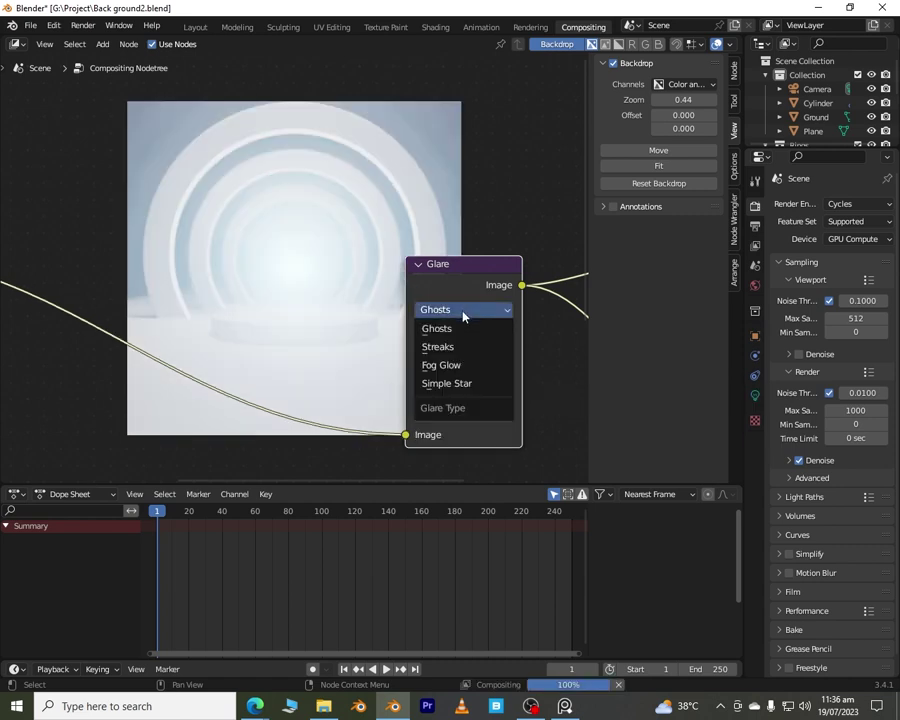
left_click(421, 347)
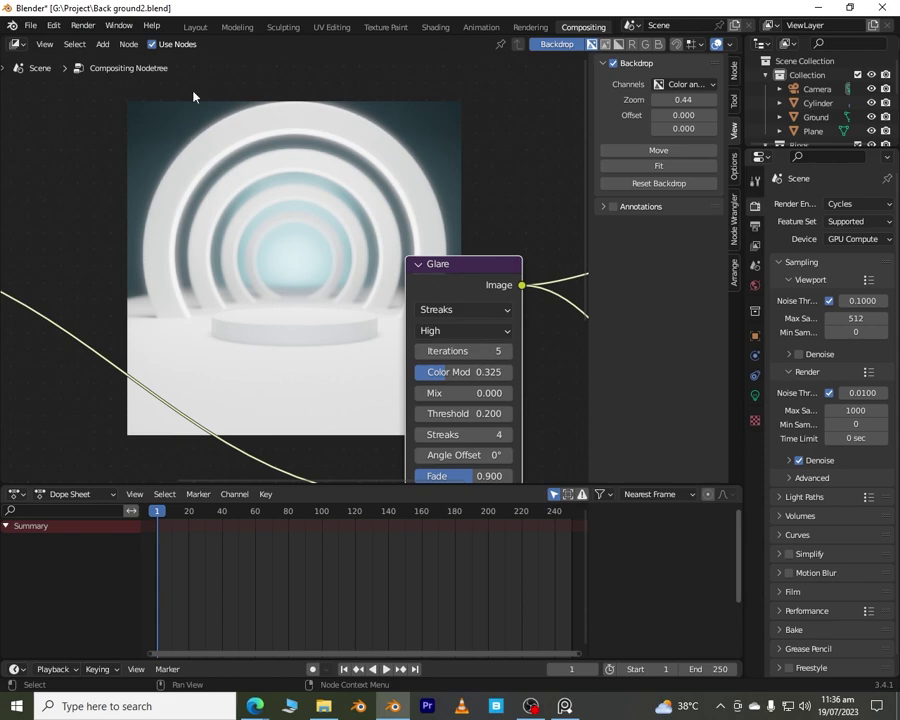
Step: Return to the Layout workspace and render the camera view as a still image
left_click(195, 27)
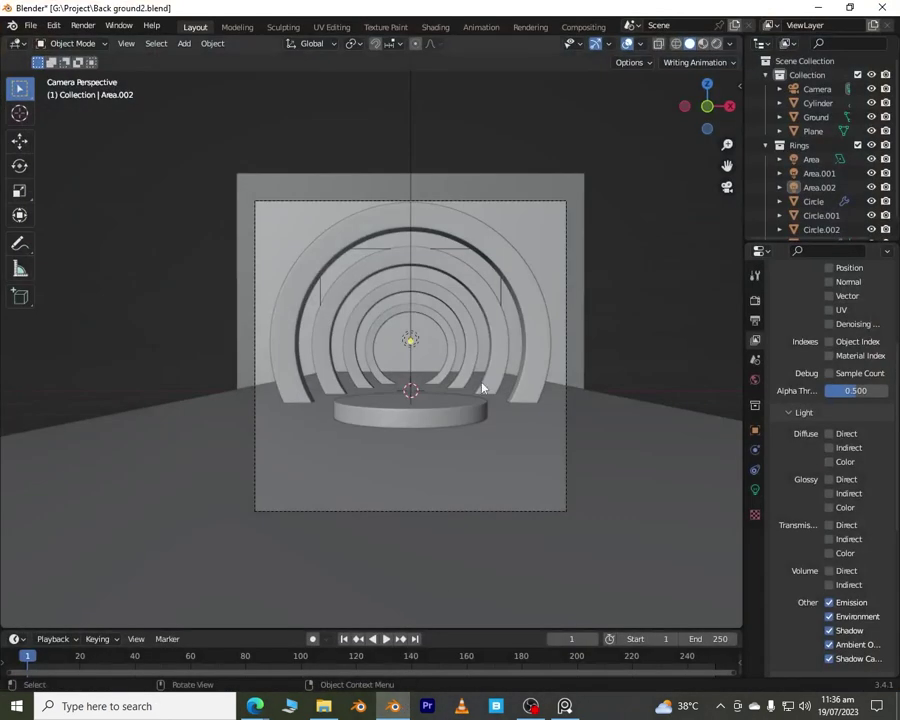
key("F12")
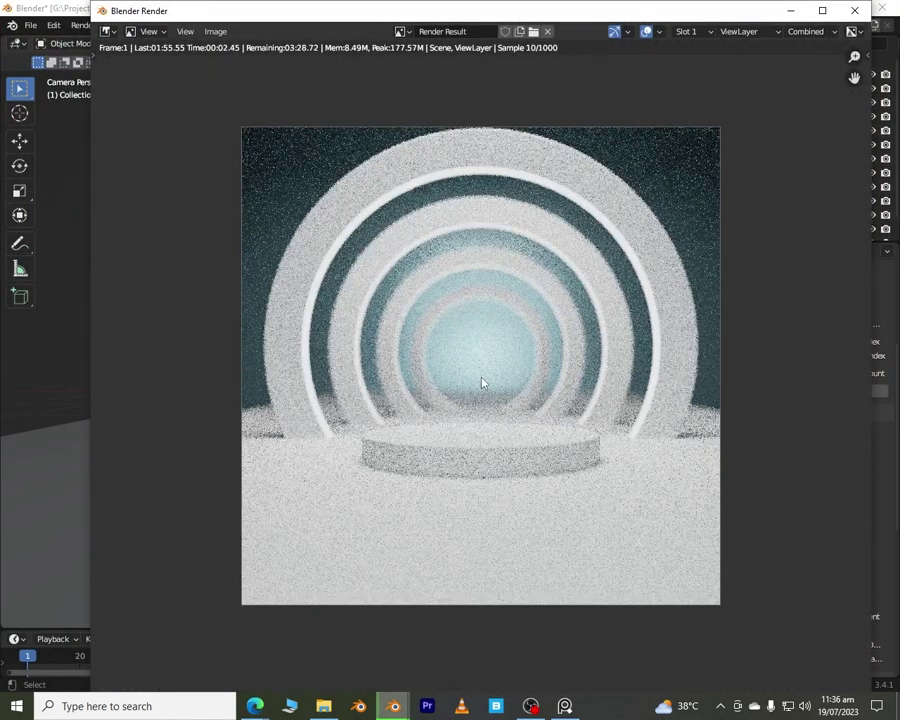